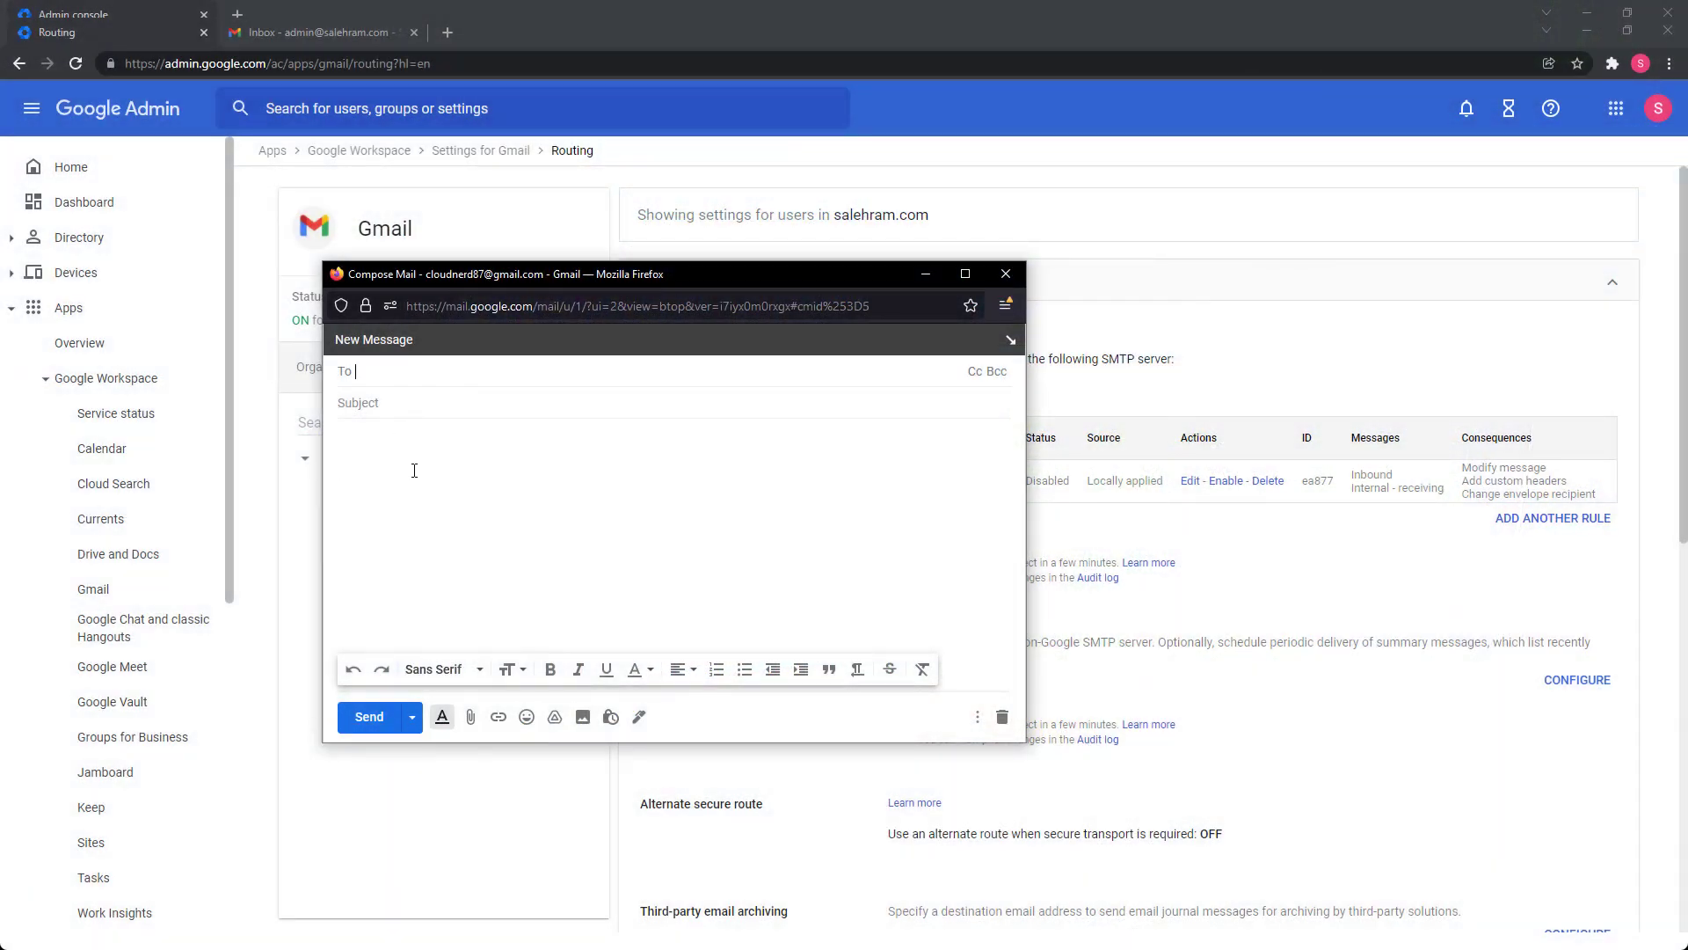
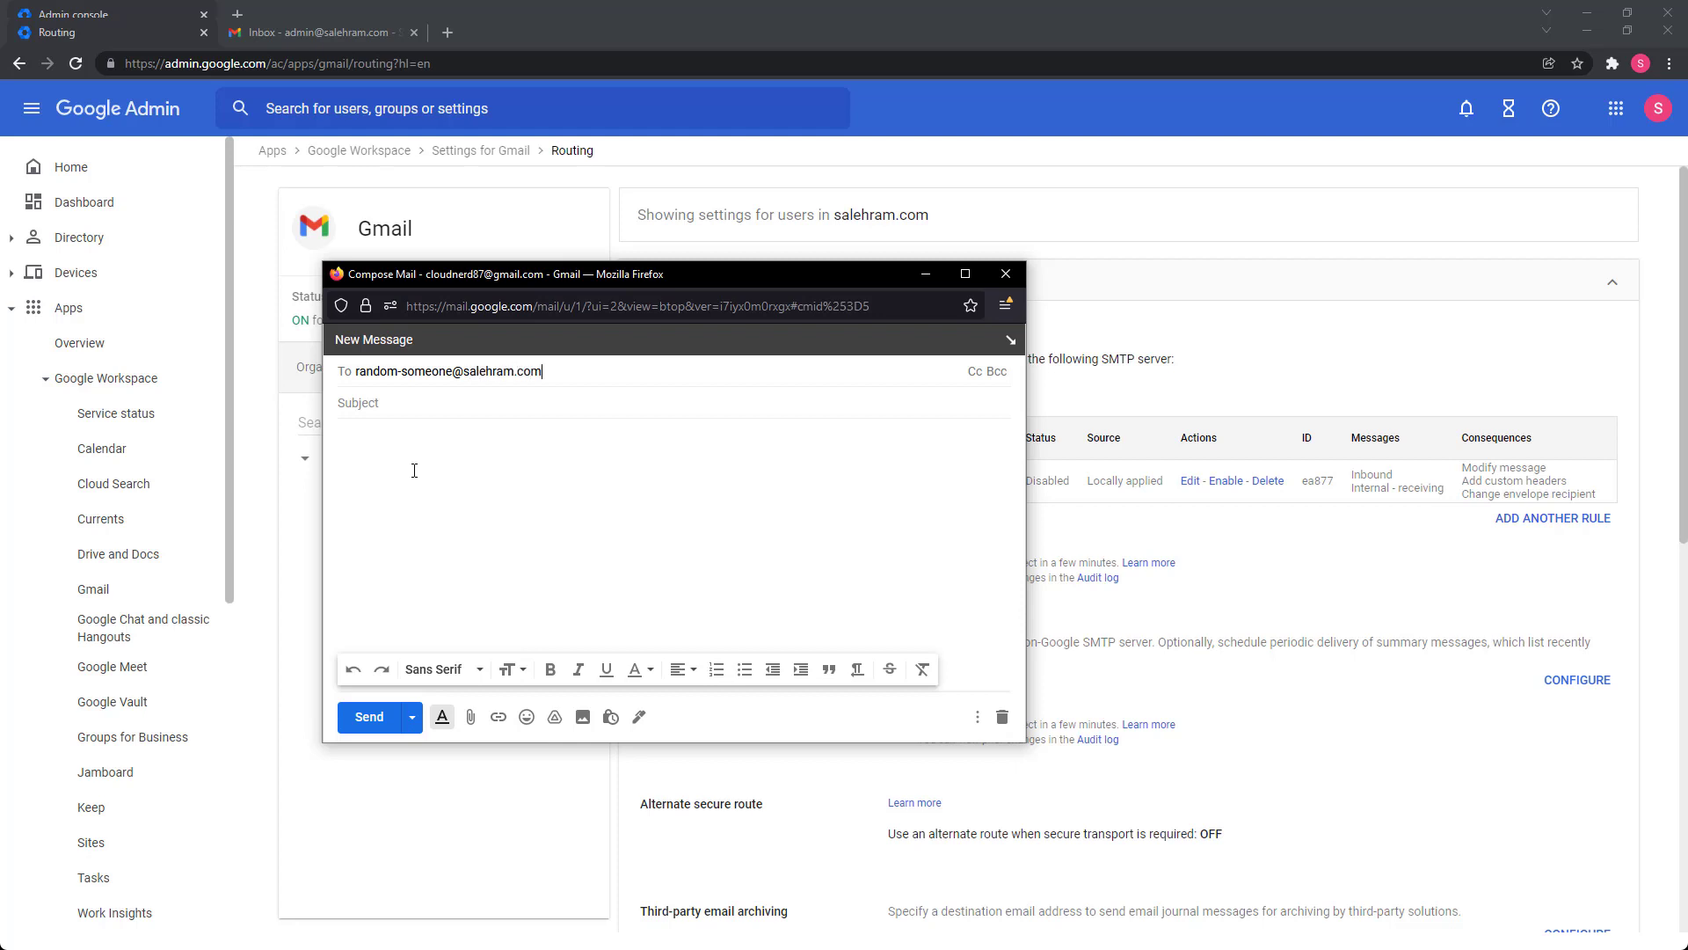
Address a test email to a nonexistent salehram.com address with subject 'Email to random someone!' and a short body.
{"action": "key", "text": "Return"}
{"action": "key", "text": "Tab"}
{"action": "type", "text": "E"}
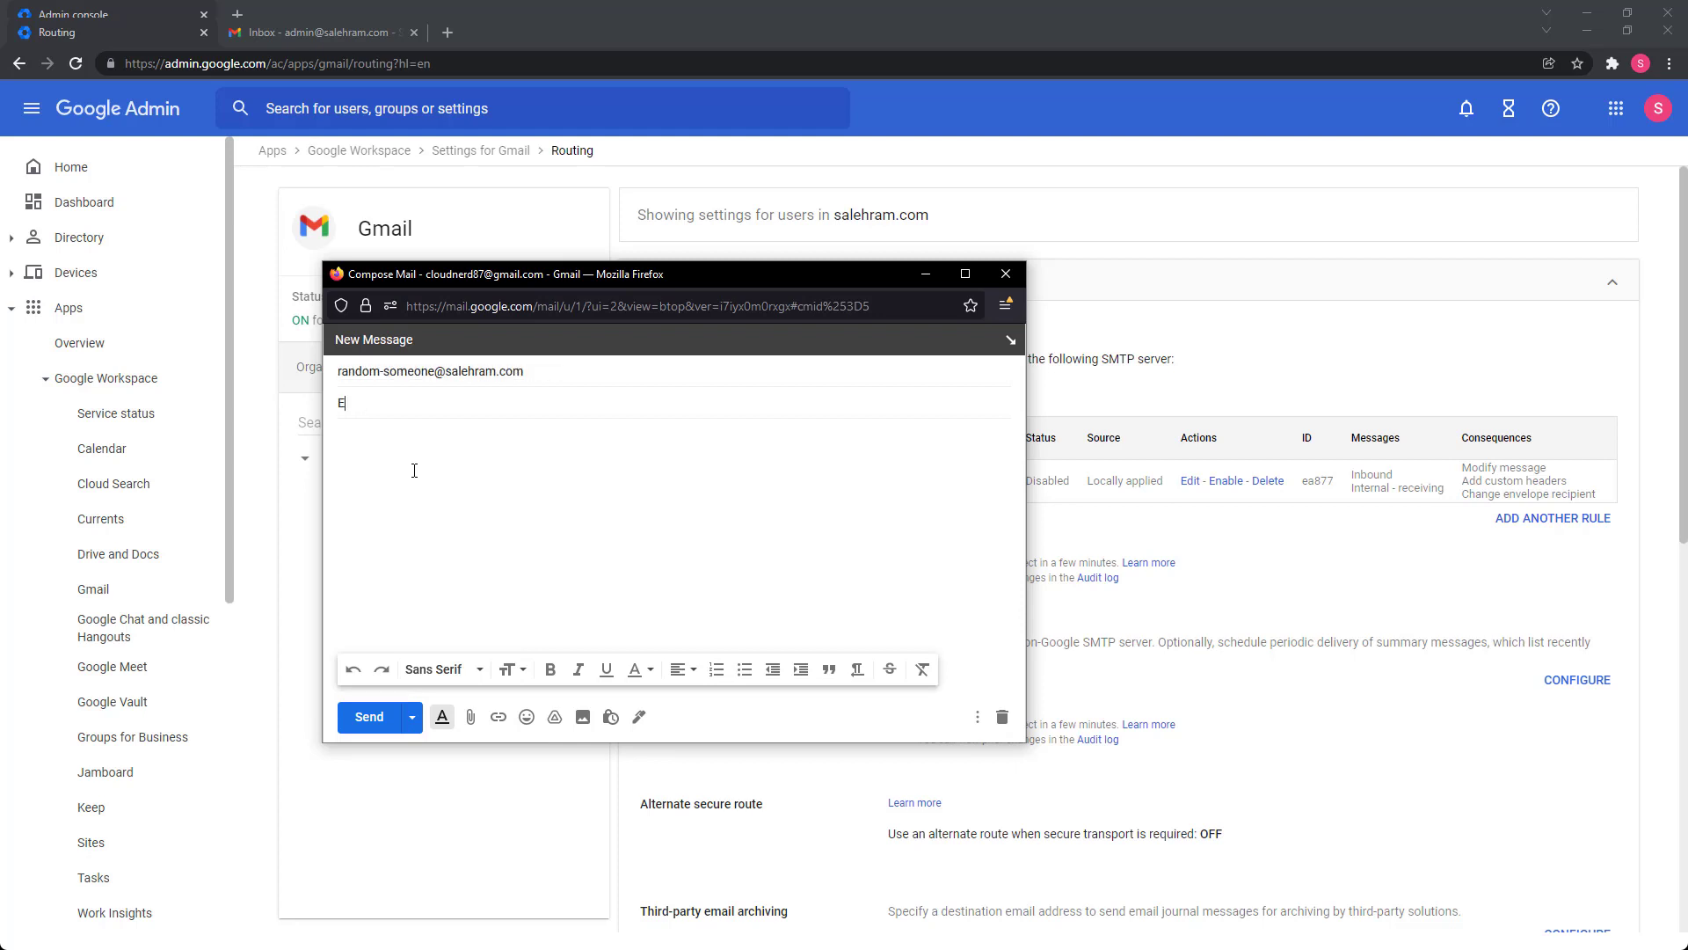
{"action": "type", "text": "mail to random someone!"}
{"action": "key", "text": "Tab"}
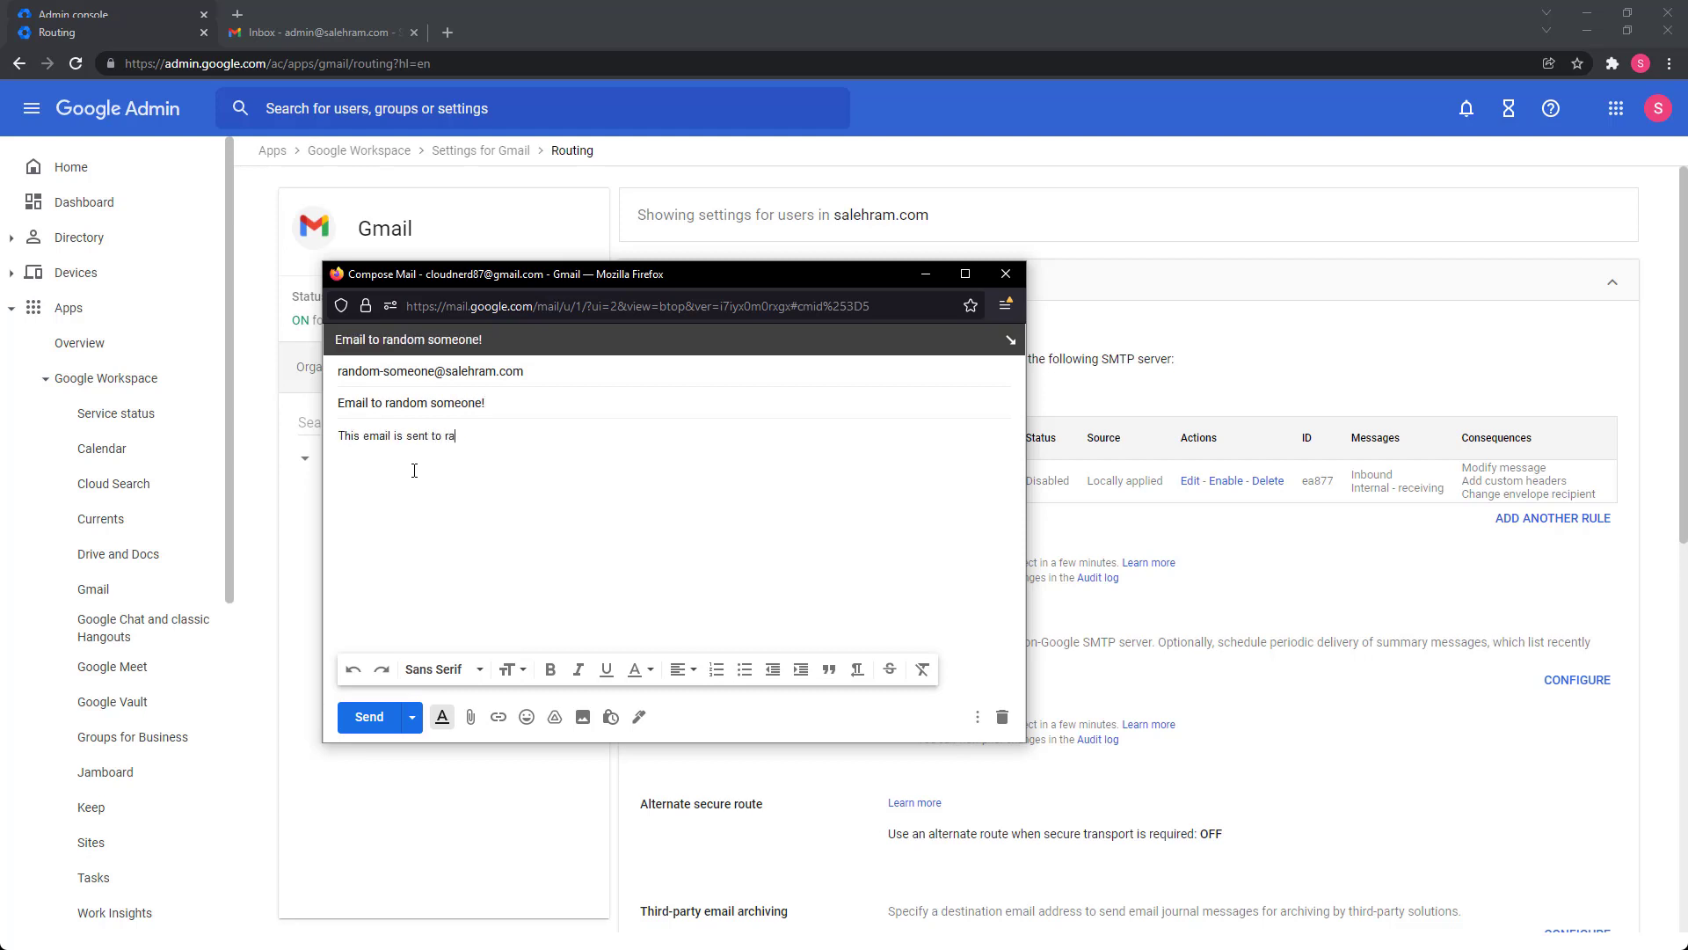
{"action": "type", "text": "This email is sent to random someone and is not going to be"}
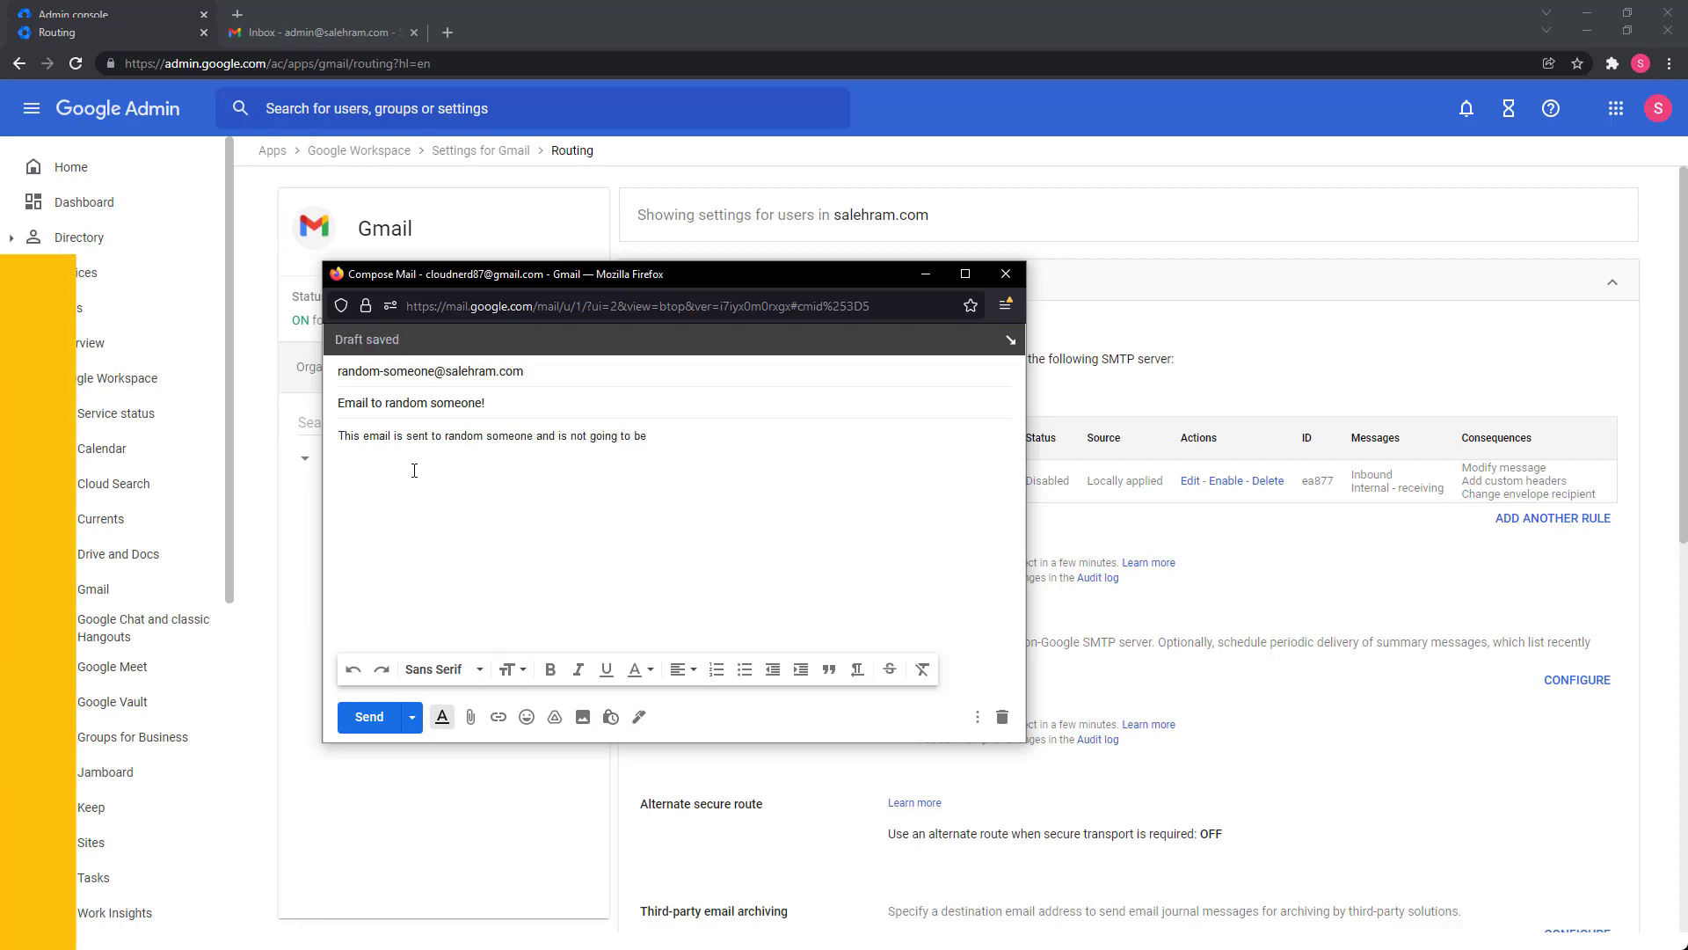
{"action": "type", "text": " delivered"}
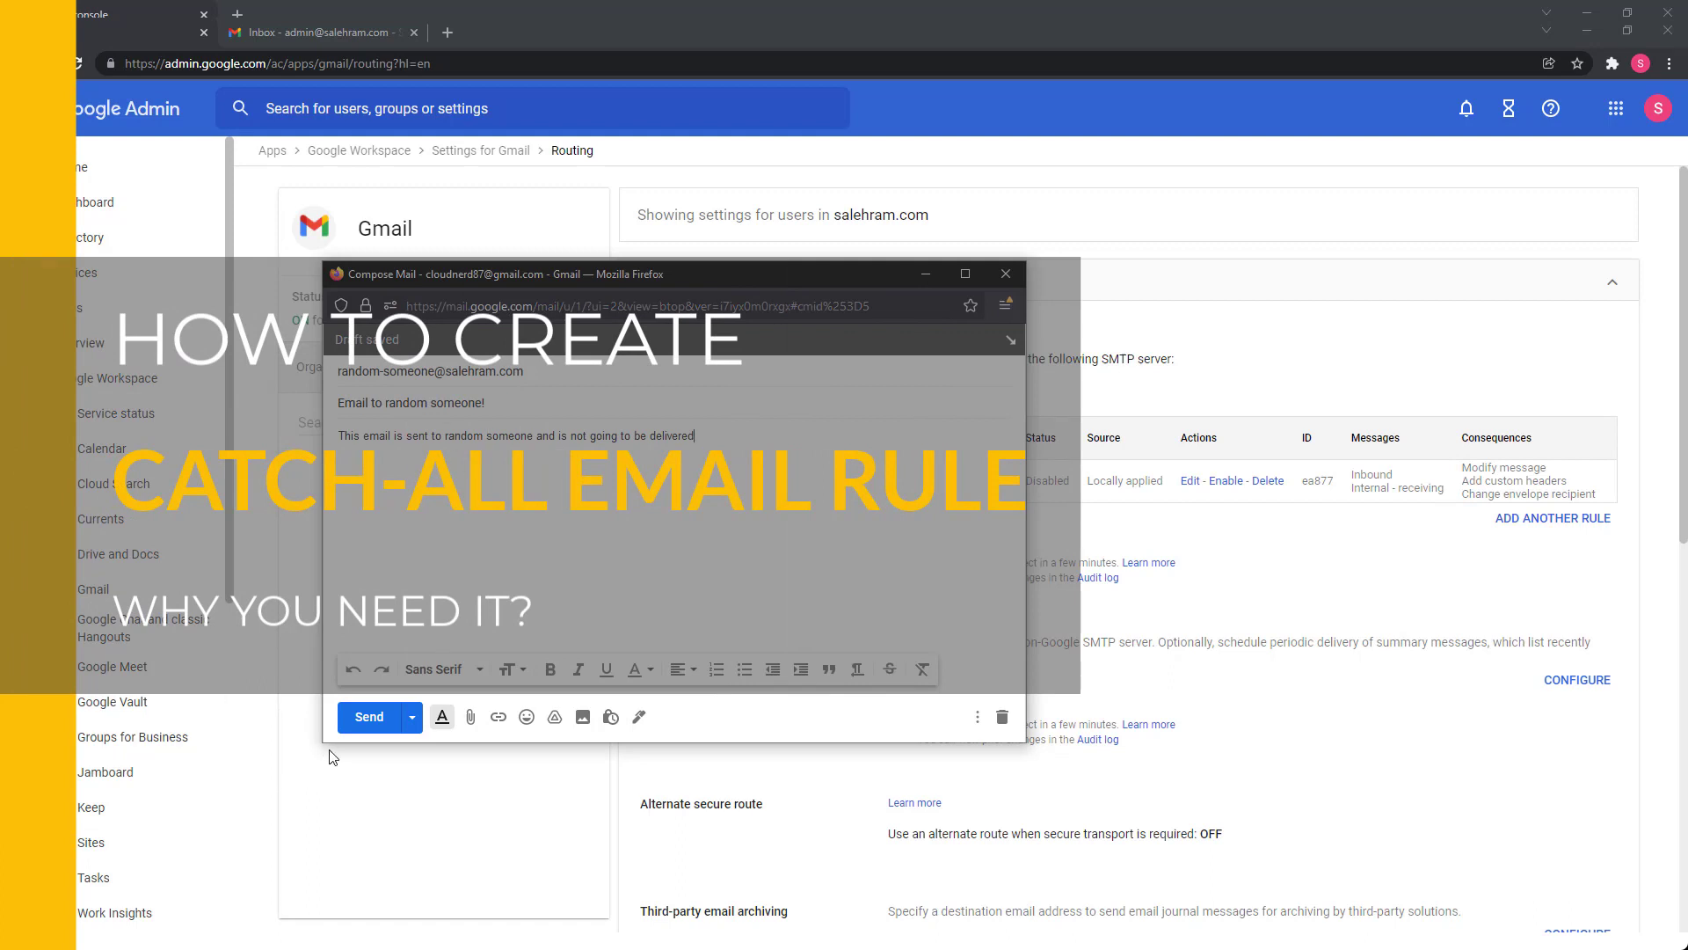
Send the test email and enlarge the Gmail window to read the 'Address not found' bounce.
{"action": "left_click", "coordinate": [366, 724]}
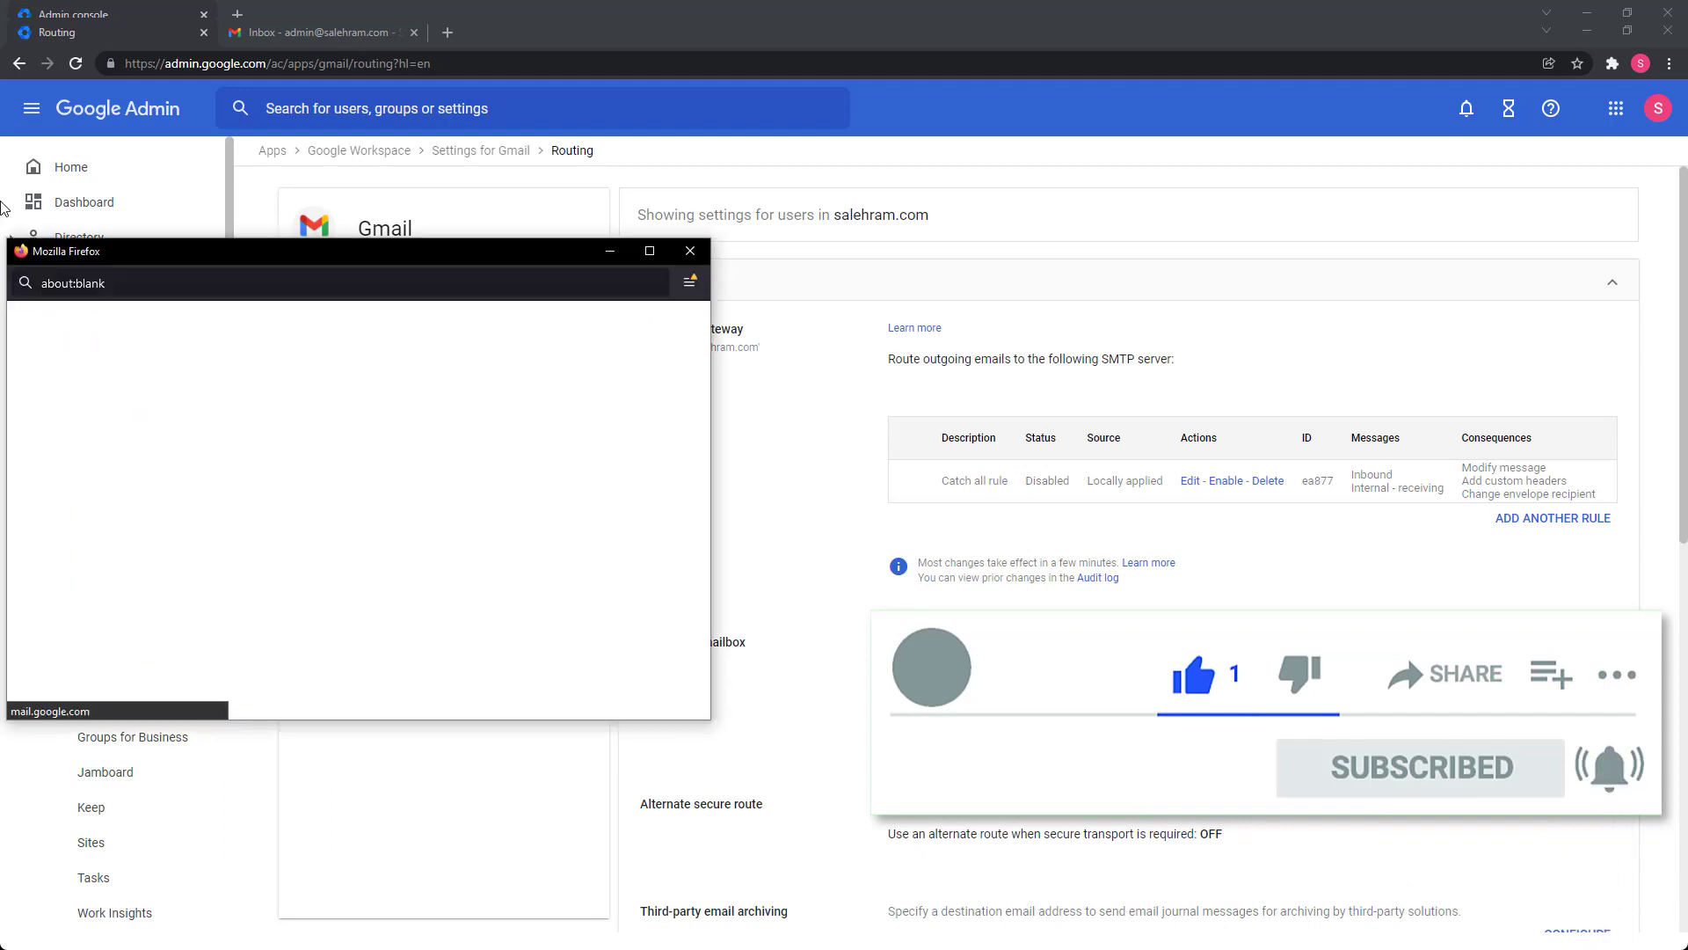
{"action": "left_click_drag", "start_coordinate": [408, 260], "coordinate": [809, 187]}
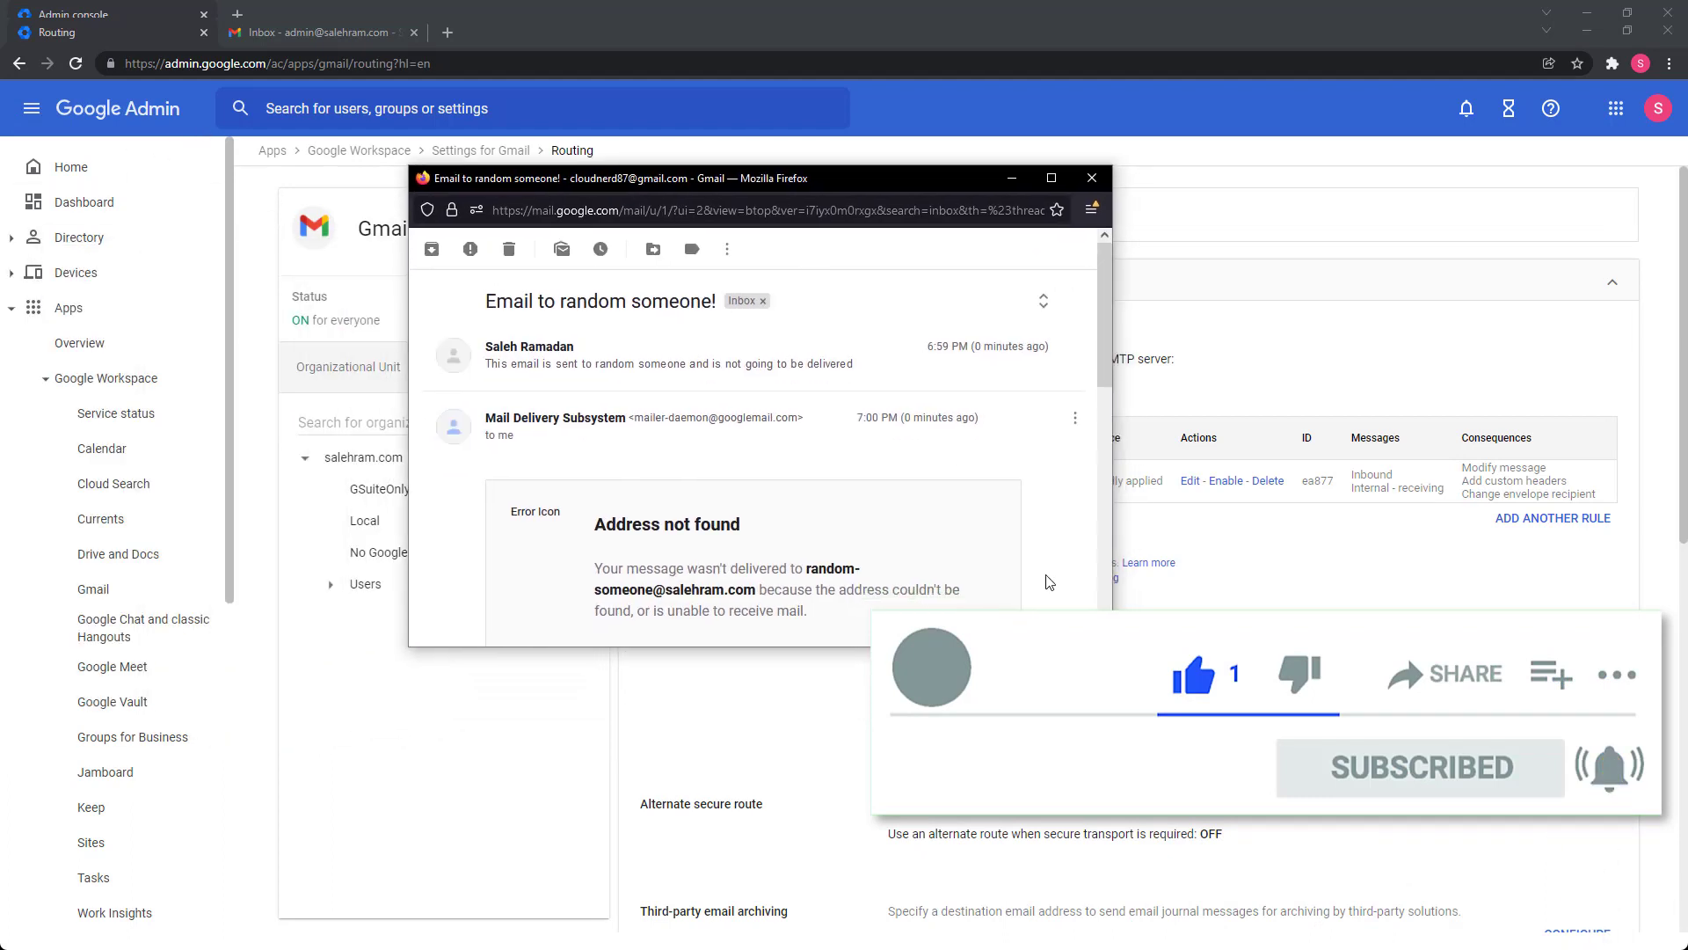
{"action": "left_click_drag", "start_coordinate": [903, 646], "coordinate": [903, 862]}
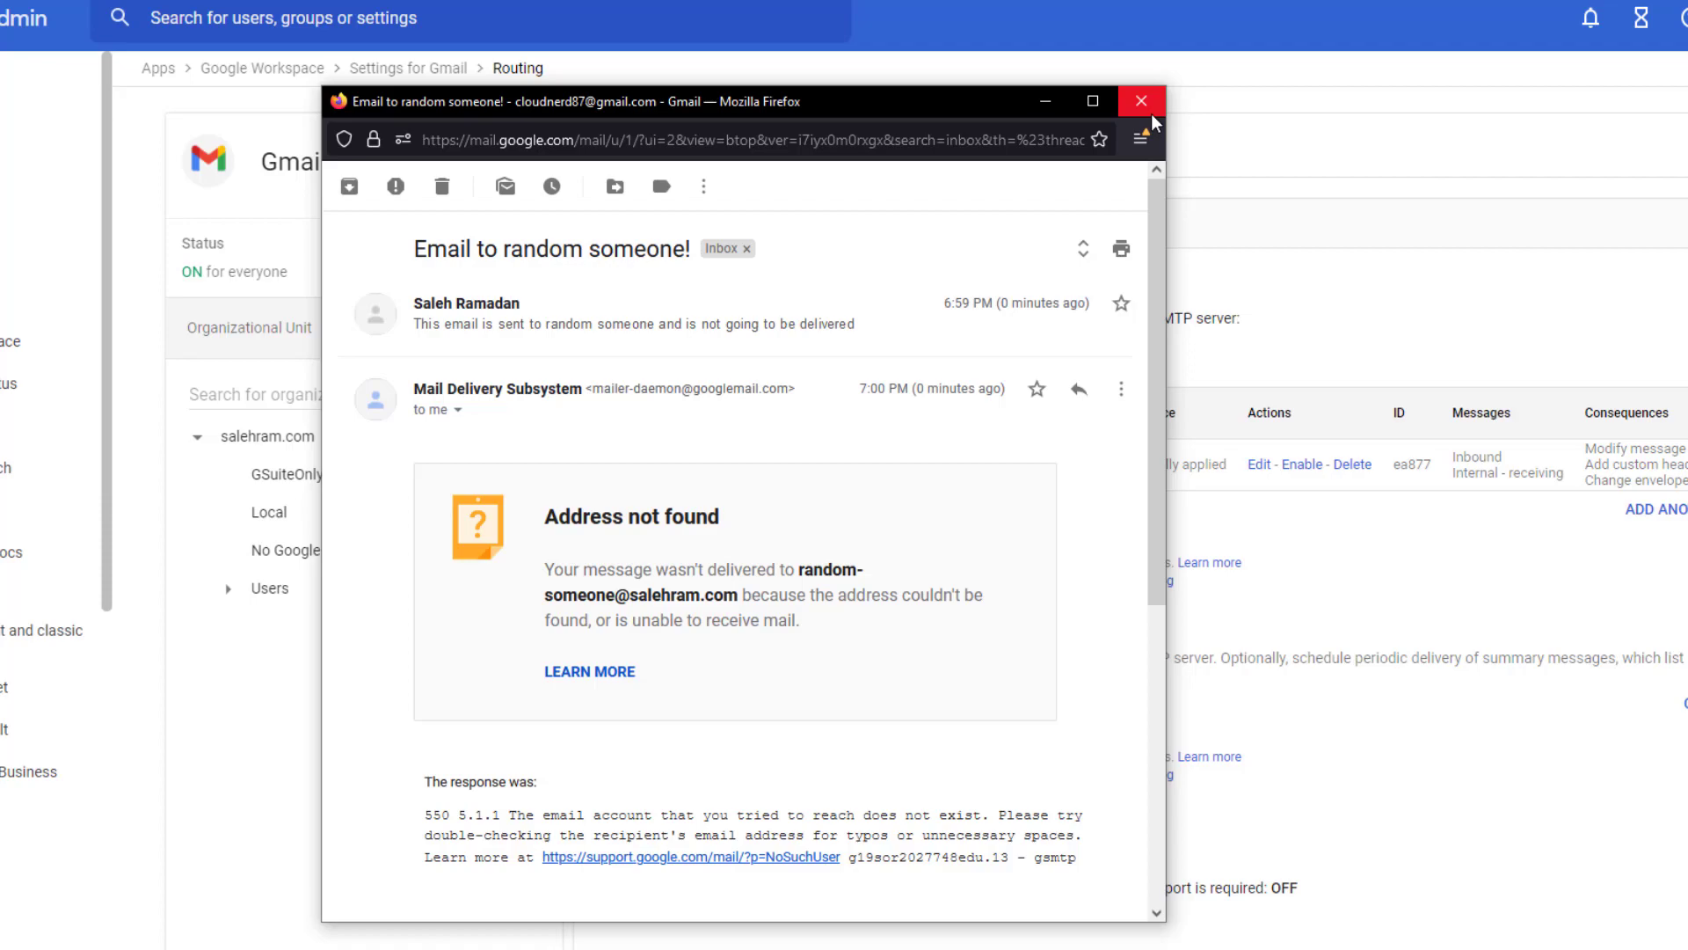
Close Gmail, then turn on the disabled Catch all rule and confirm with Proceed.
{"action": "left_click", "coordinate": [1146, 107]}
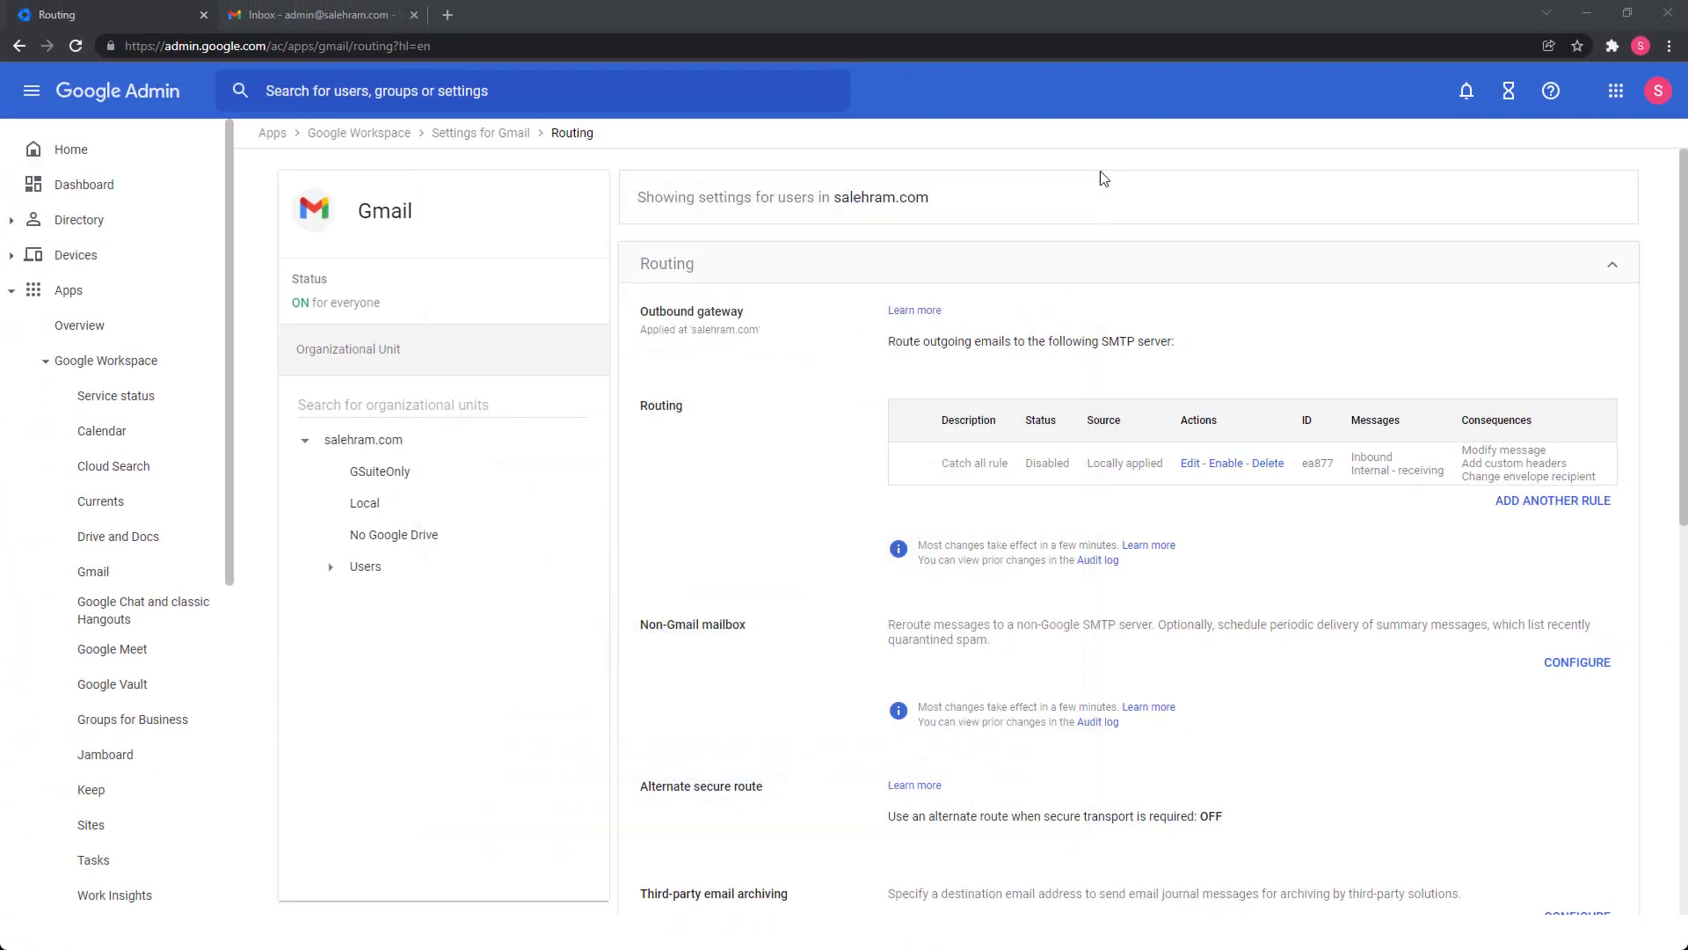
{"action": "left_click", "coordinate": [1226, 464]}
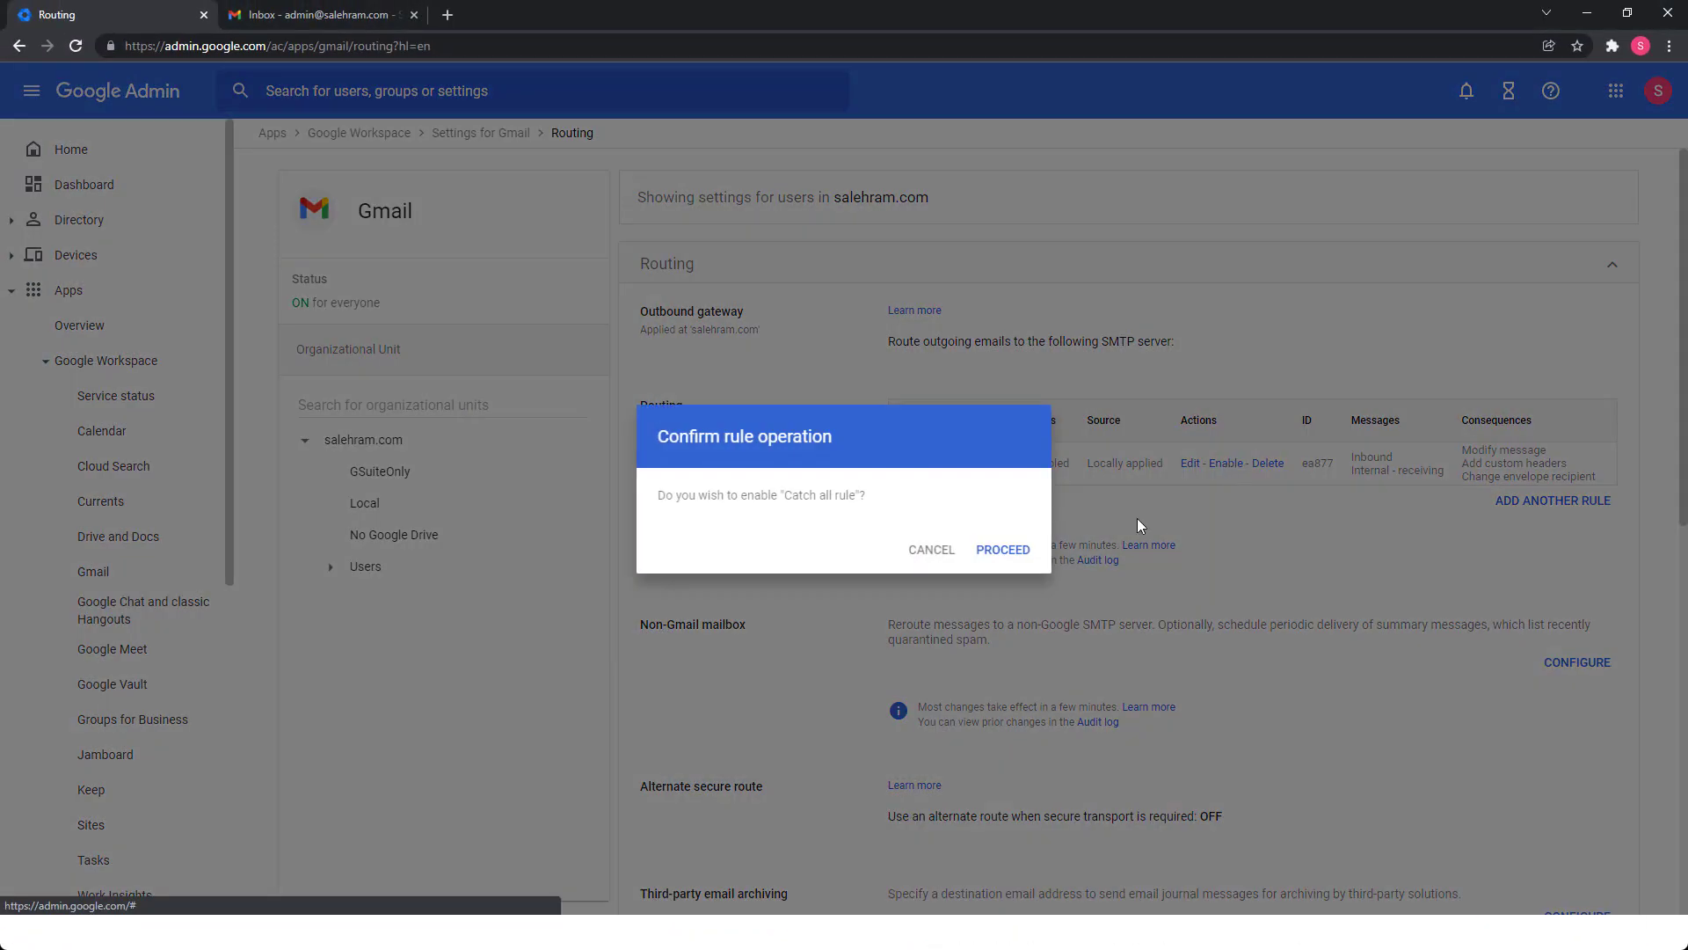
{"action": "left_click", "coordinate": [1004, 550]}
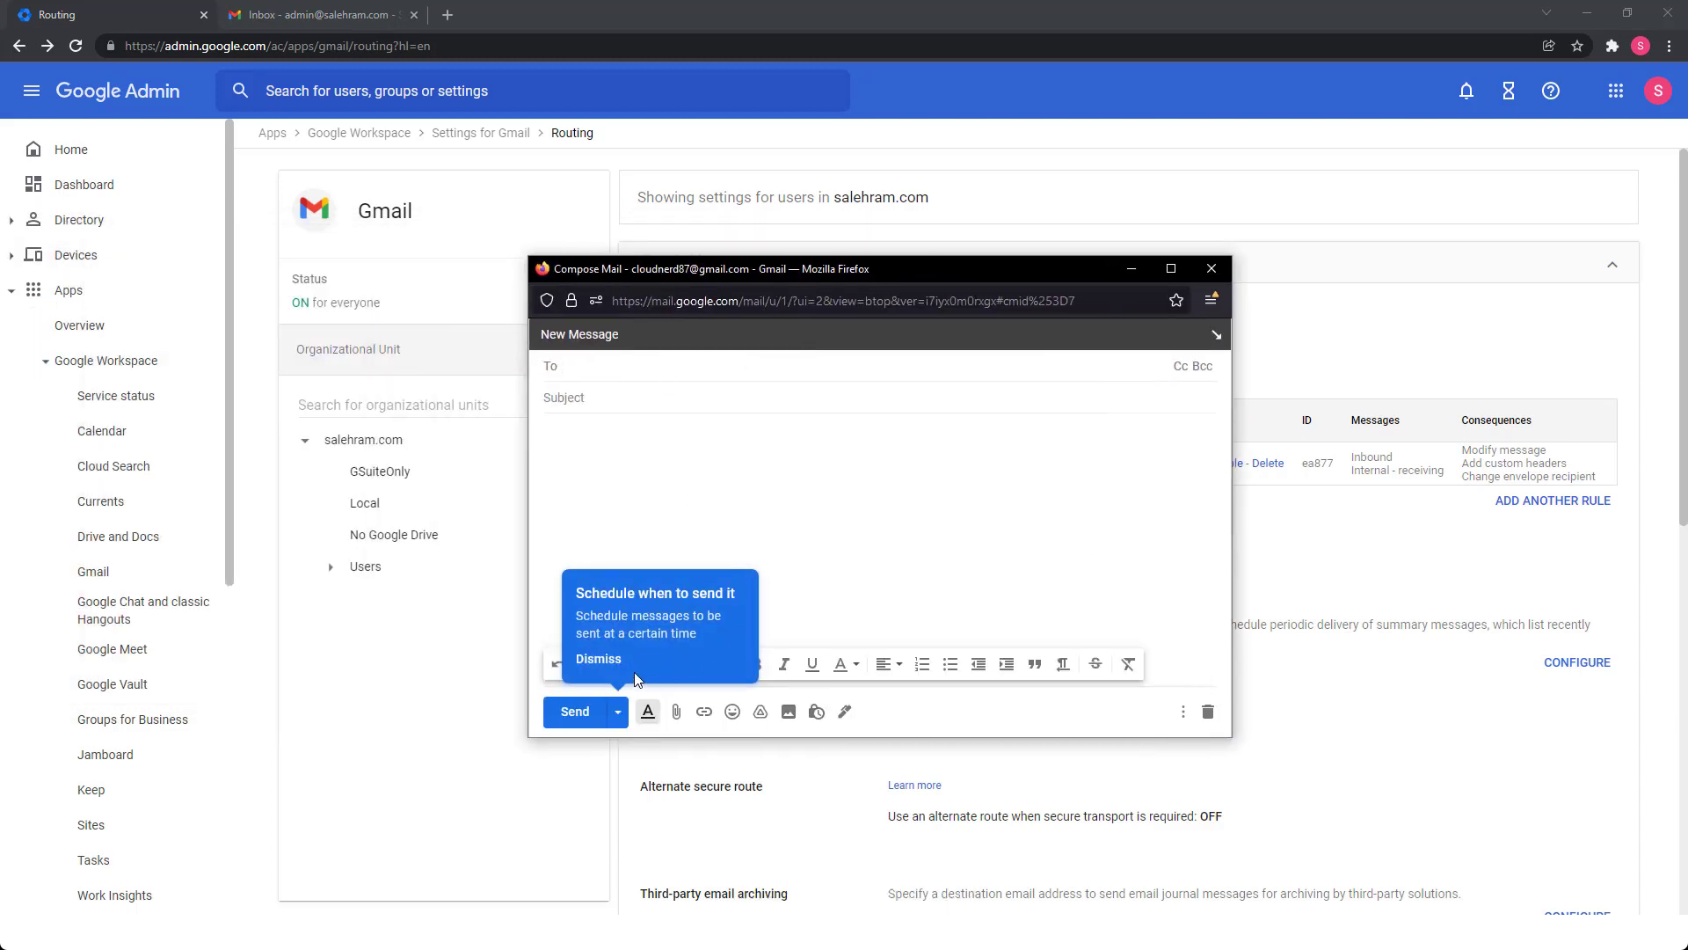
Send 'Now this email is going to be delivered!' to the suggested unrecognized test address with Ctrl+Enter.
{"action": "left_click", "coordinate": [614, 367]}
{"action": "type", "text": "rand"}
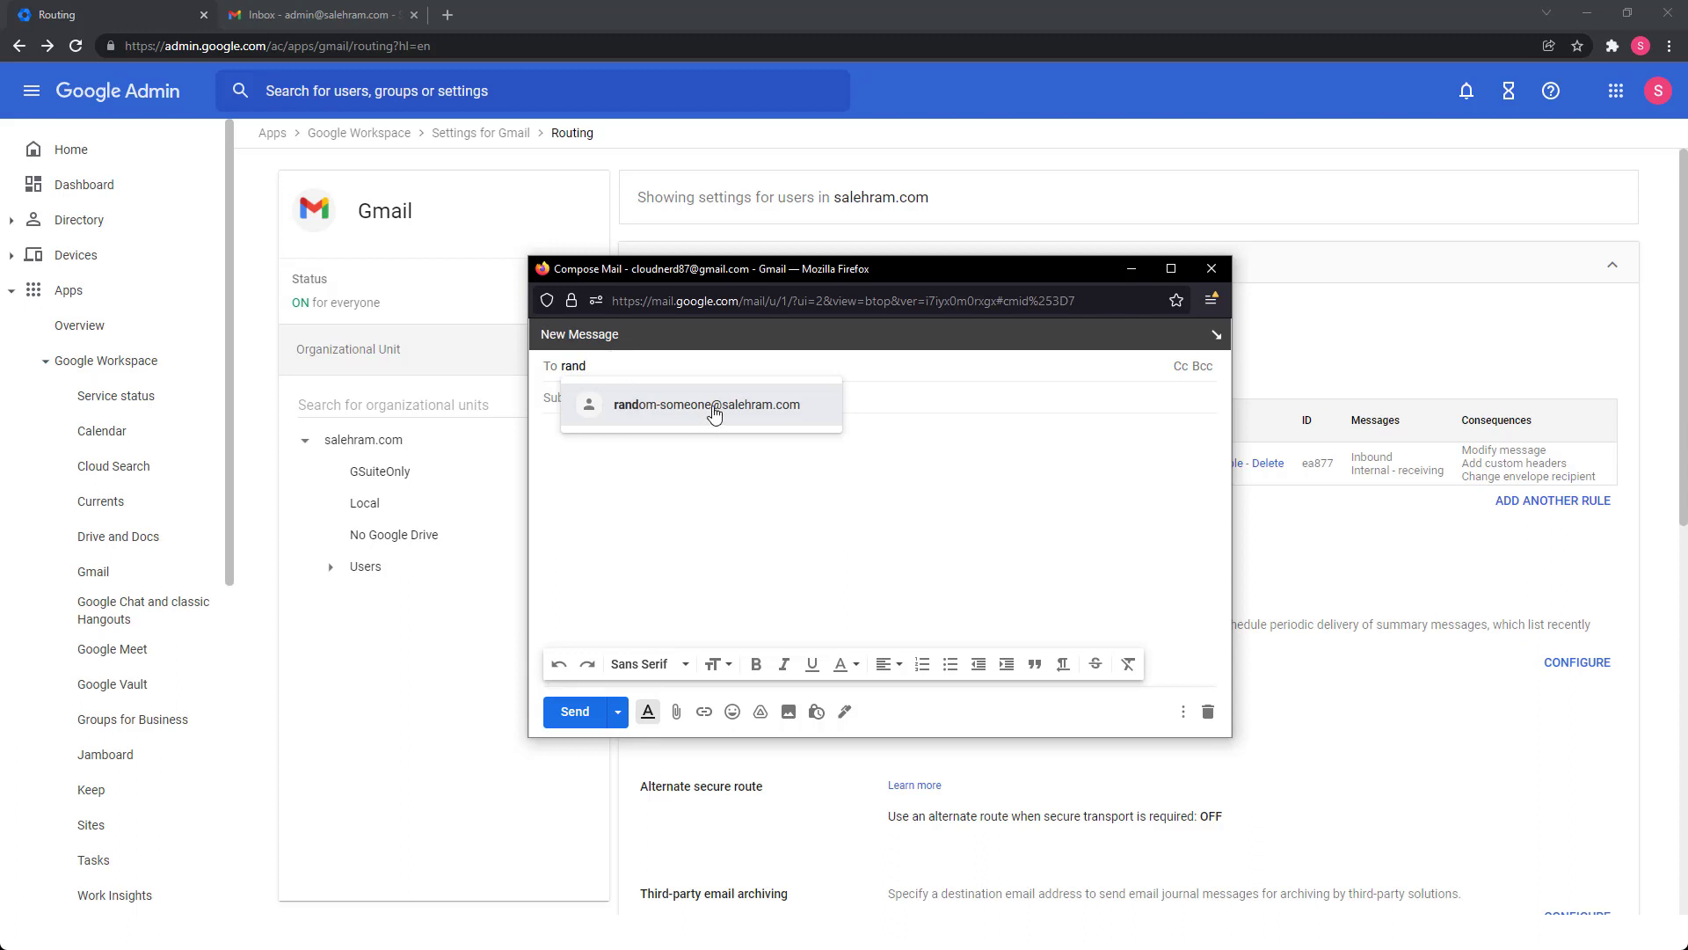
{"action": "left_click", "coordinate": [714, 407]}
{"action": "type", "text": "No"}
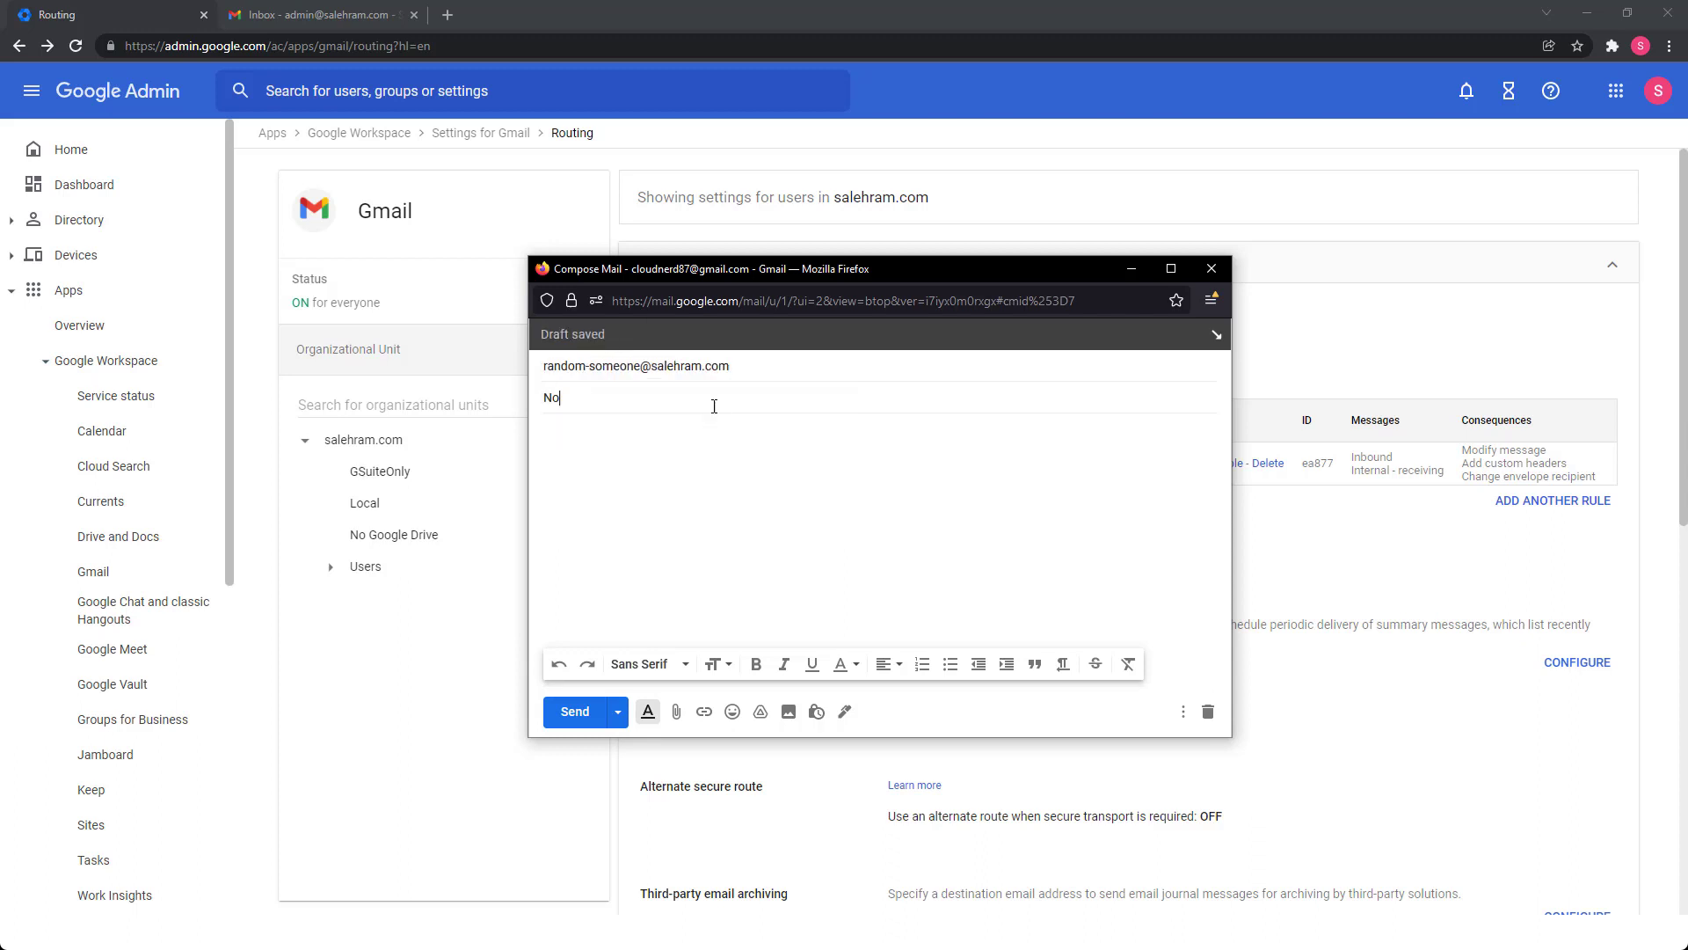
{"action": "type", "text": "w this email is going to be delivere"}
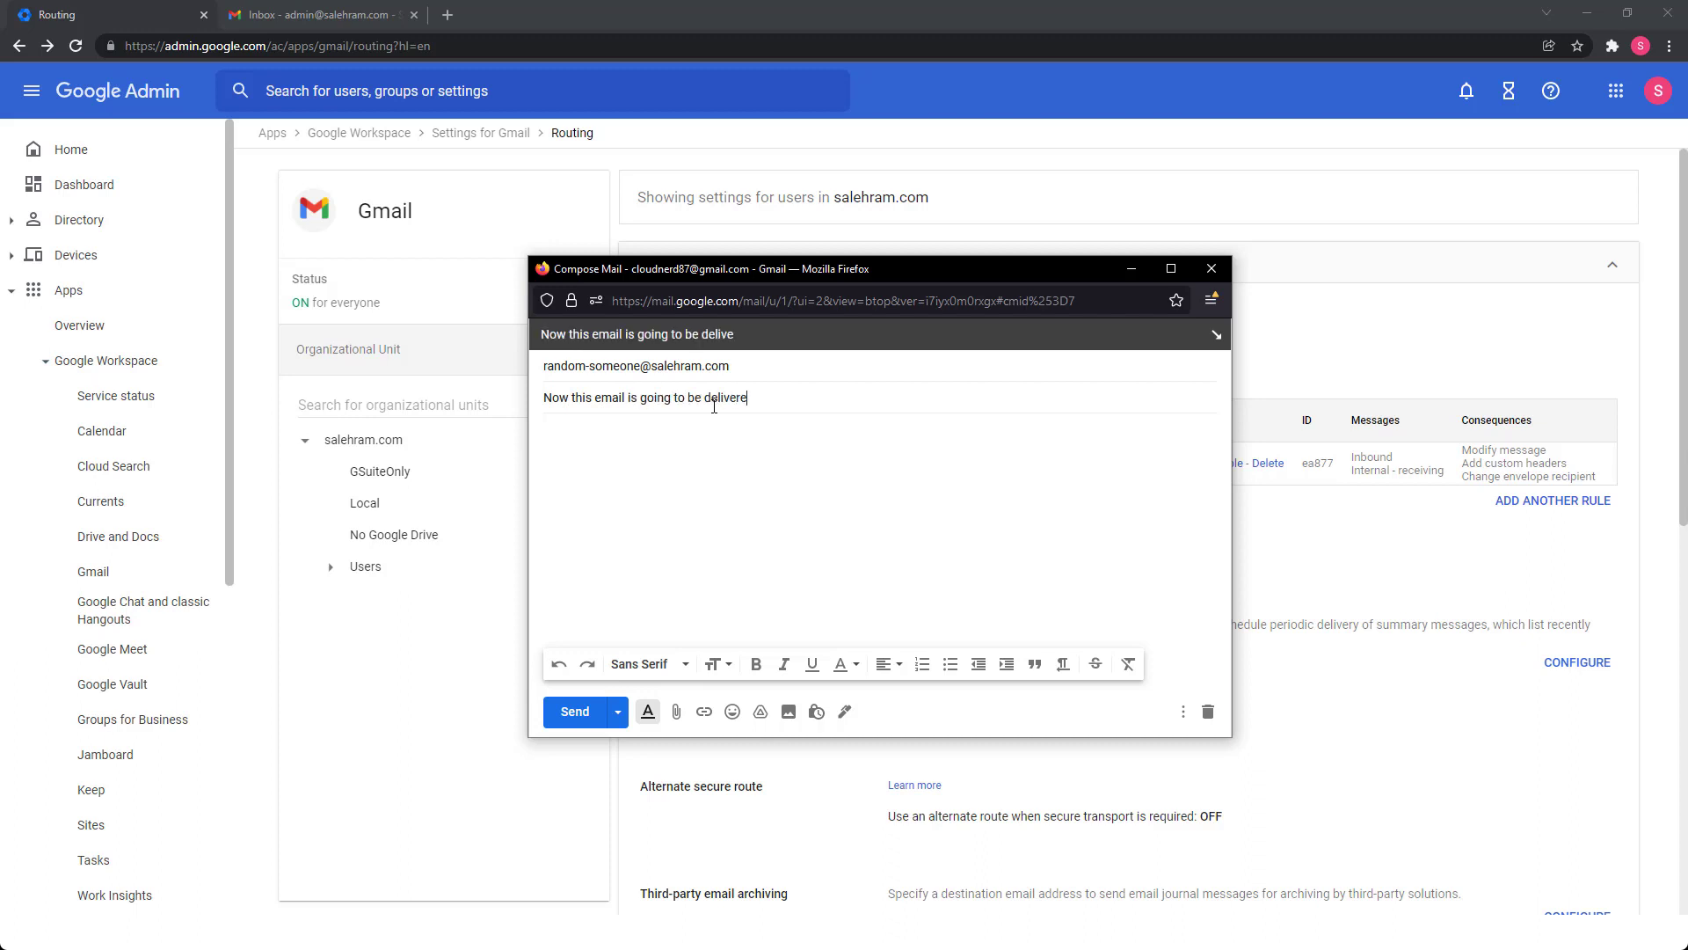
{"action": "type", "text": "d!"}
{"action": "key", "text": "Tab"}
{"action": "type", "text": "This email is sent to random someone!"}
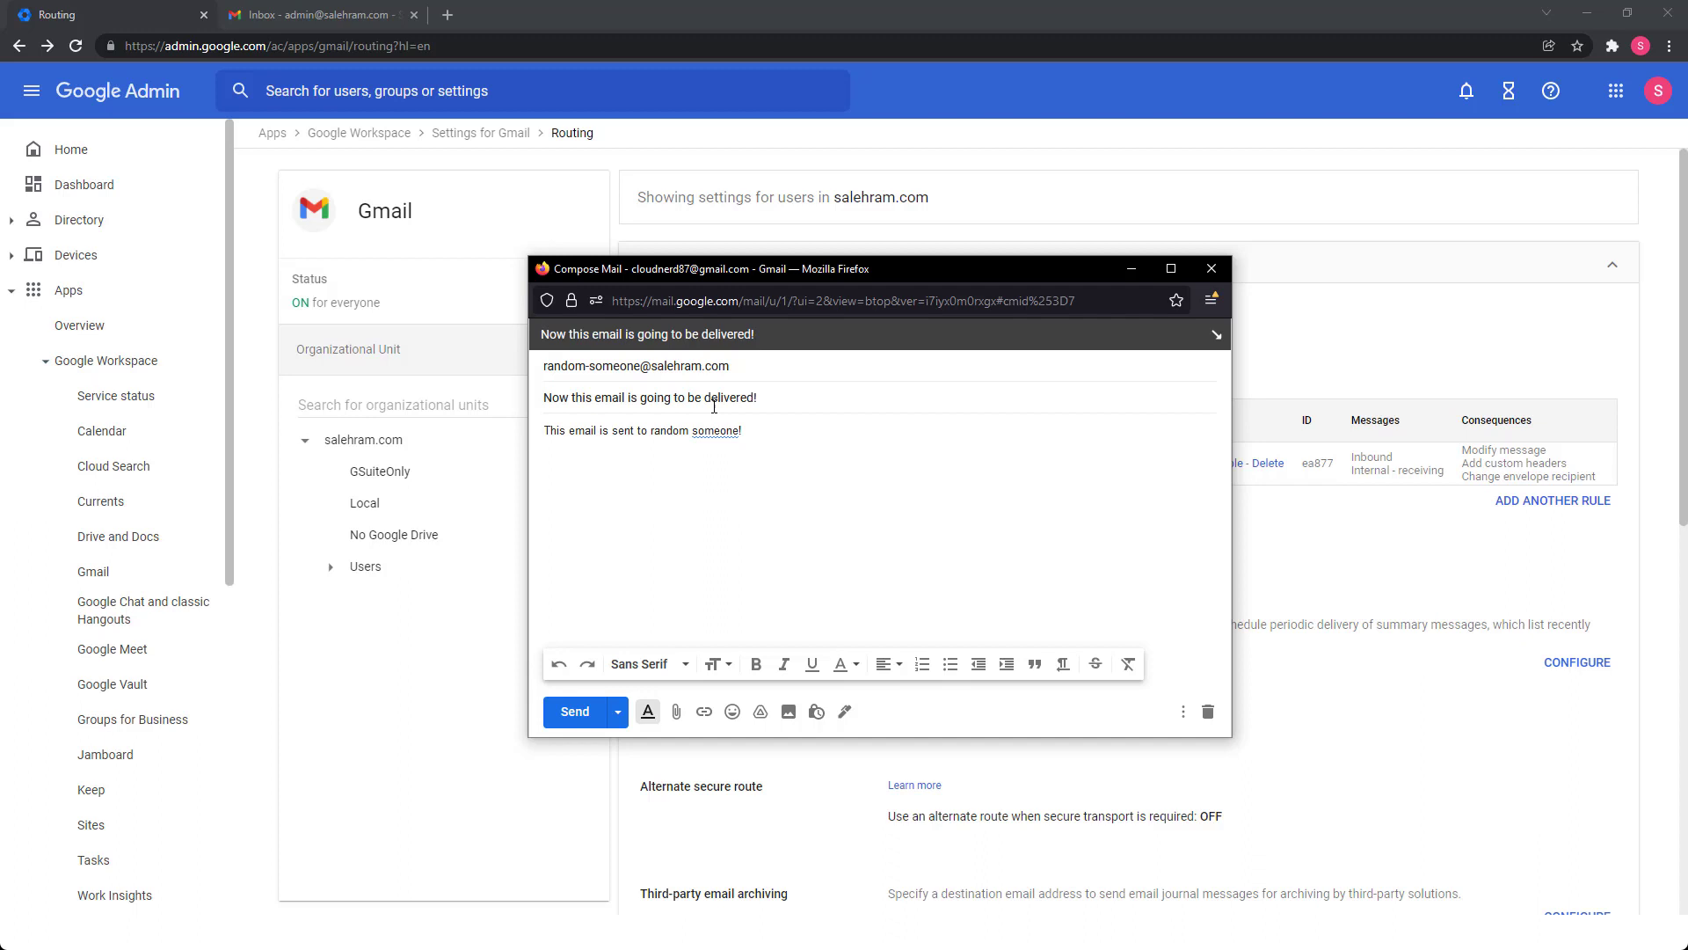
{"action": "key", "text": "ctrl+Return"}
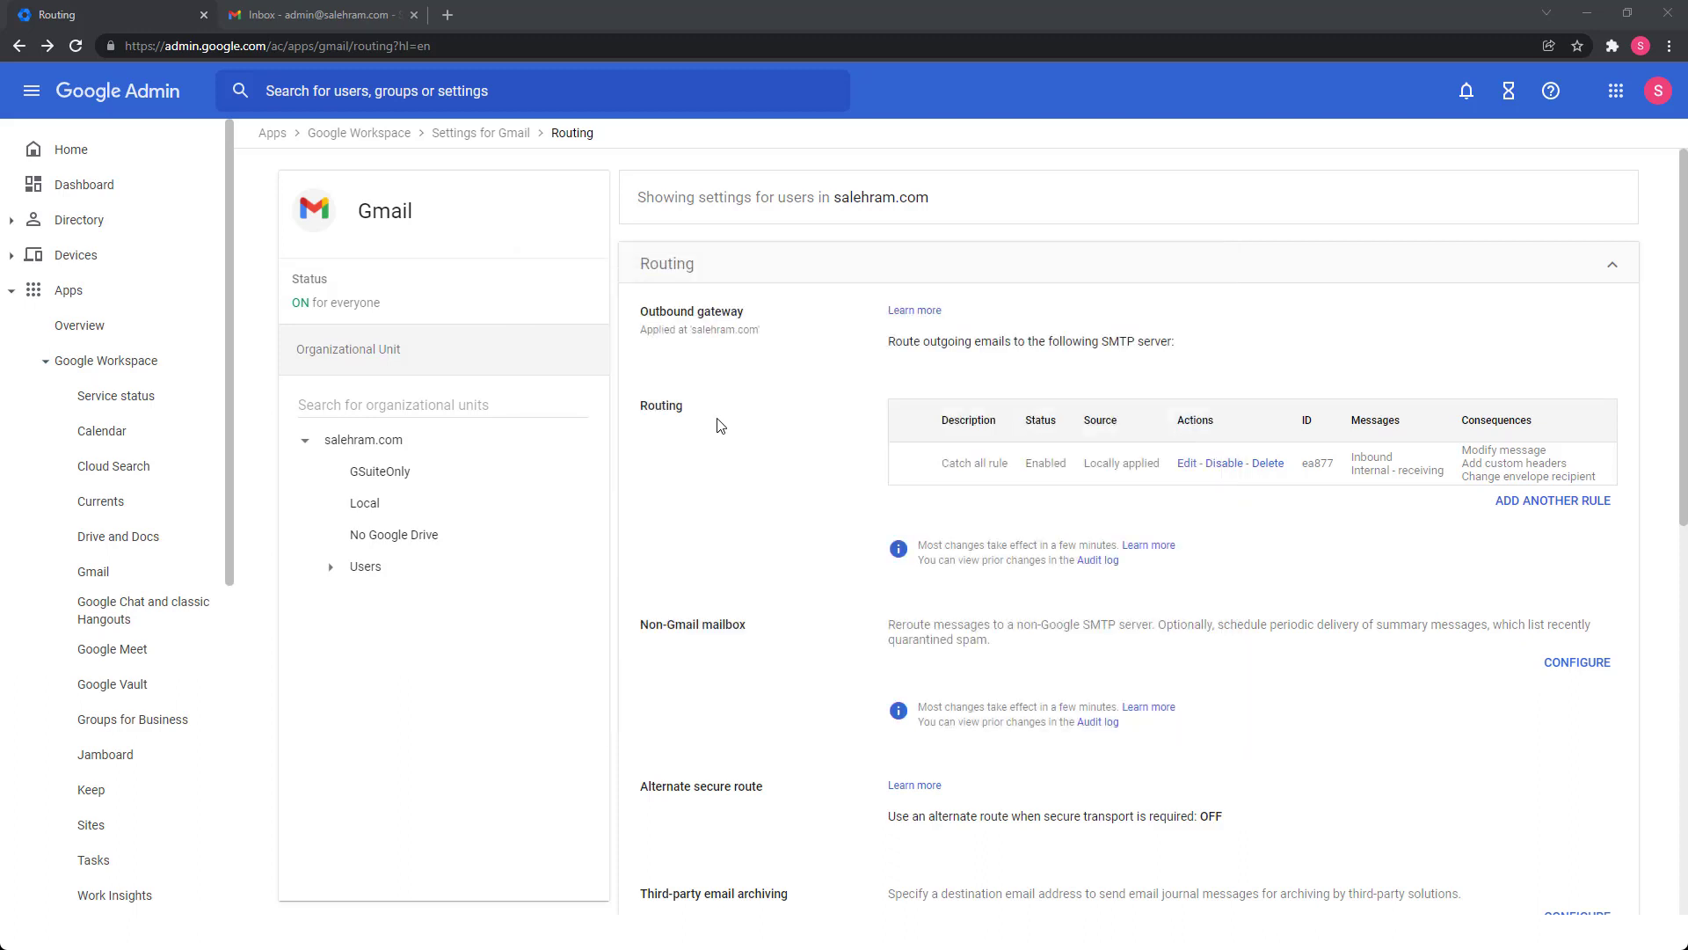
Refresh the admin inbox until the delivered test email appears, then open it.
{"action": "left_click", "coordinate": [309, 9]}
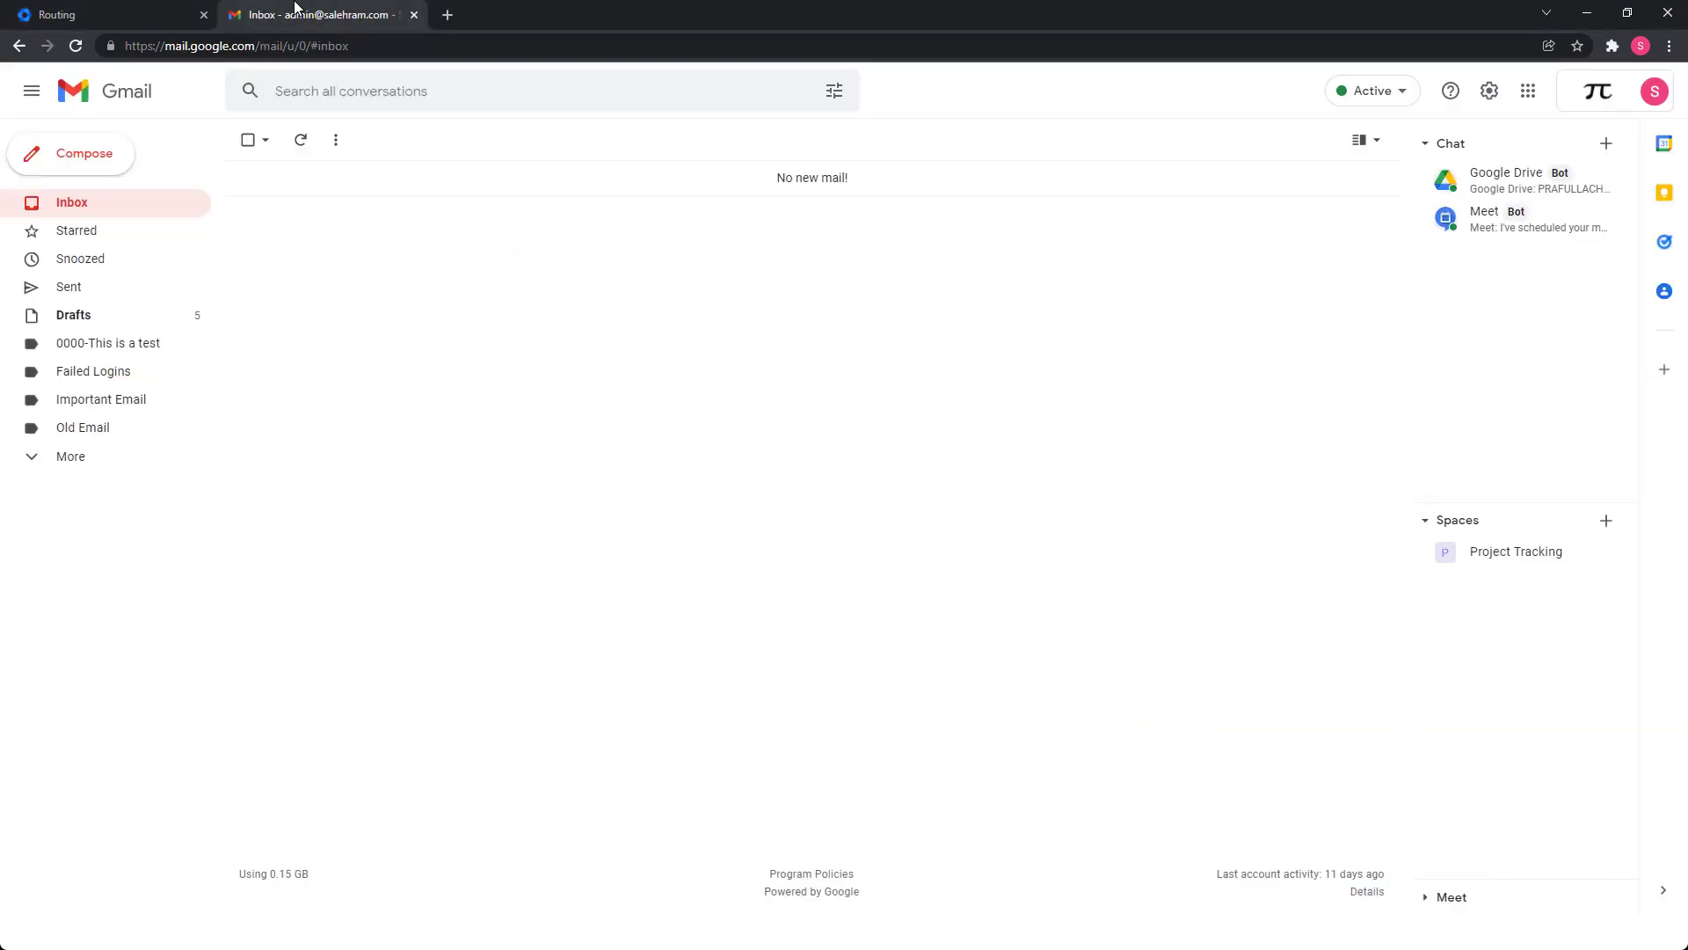
{"action": "left_click", "coordinate": [303, 148]}
{"action": "left_click", "coordinate": [303, 146]}
{"action": "left_click", "coordinate": [303, 146]}
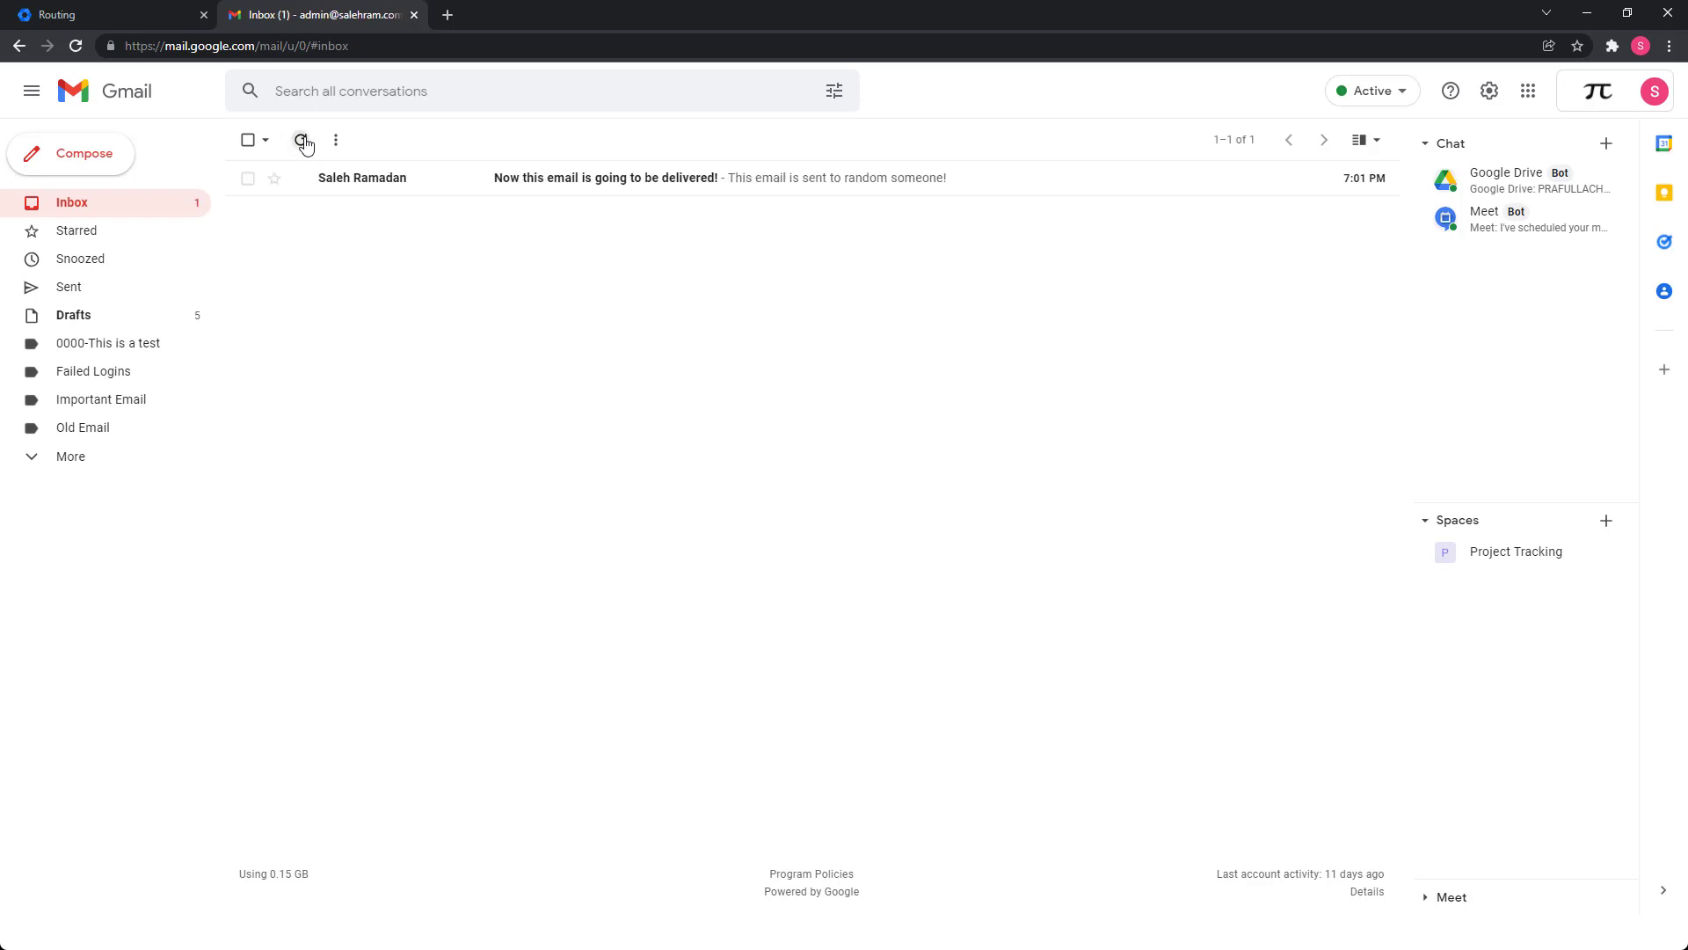
{"action": "left_click", "coordinate": [1006, 193]}
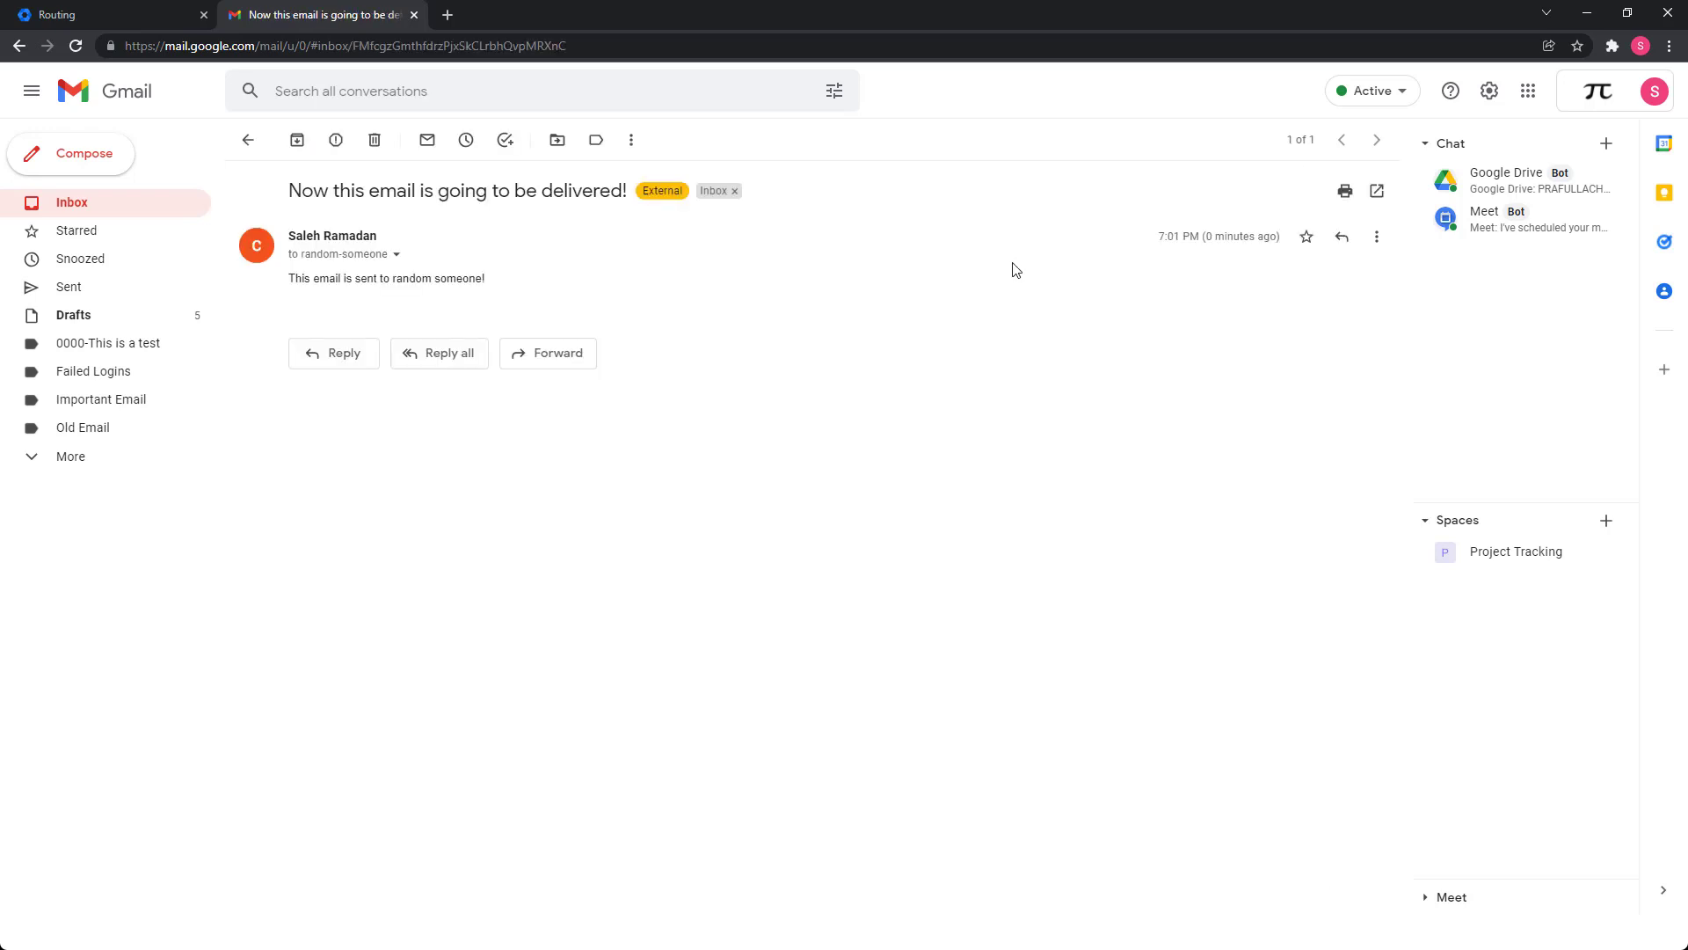
Inspect the message details to check the unrecognized recipient address it was originally sent to.
{"action": "left_click", "coordinate": [396, 257]}
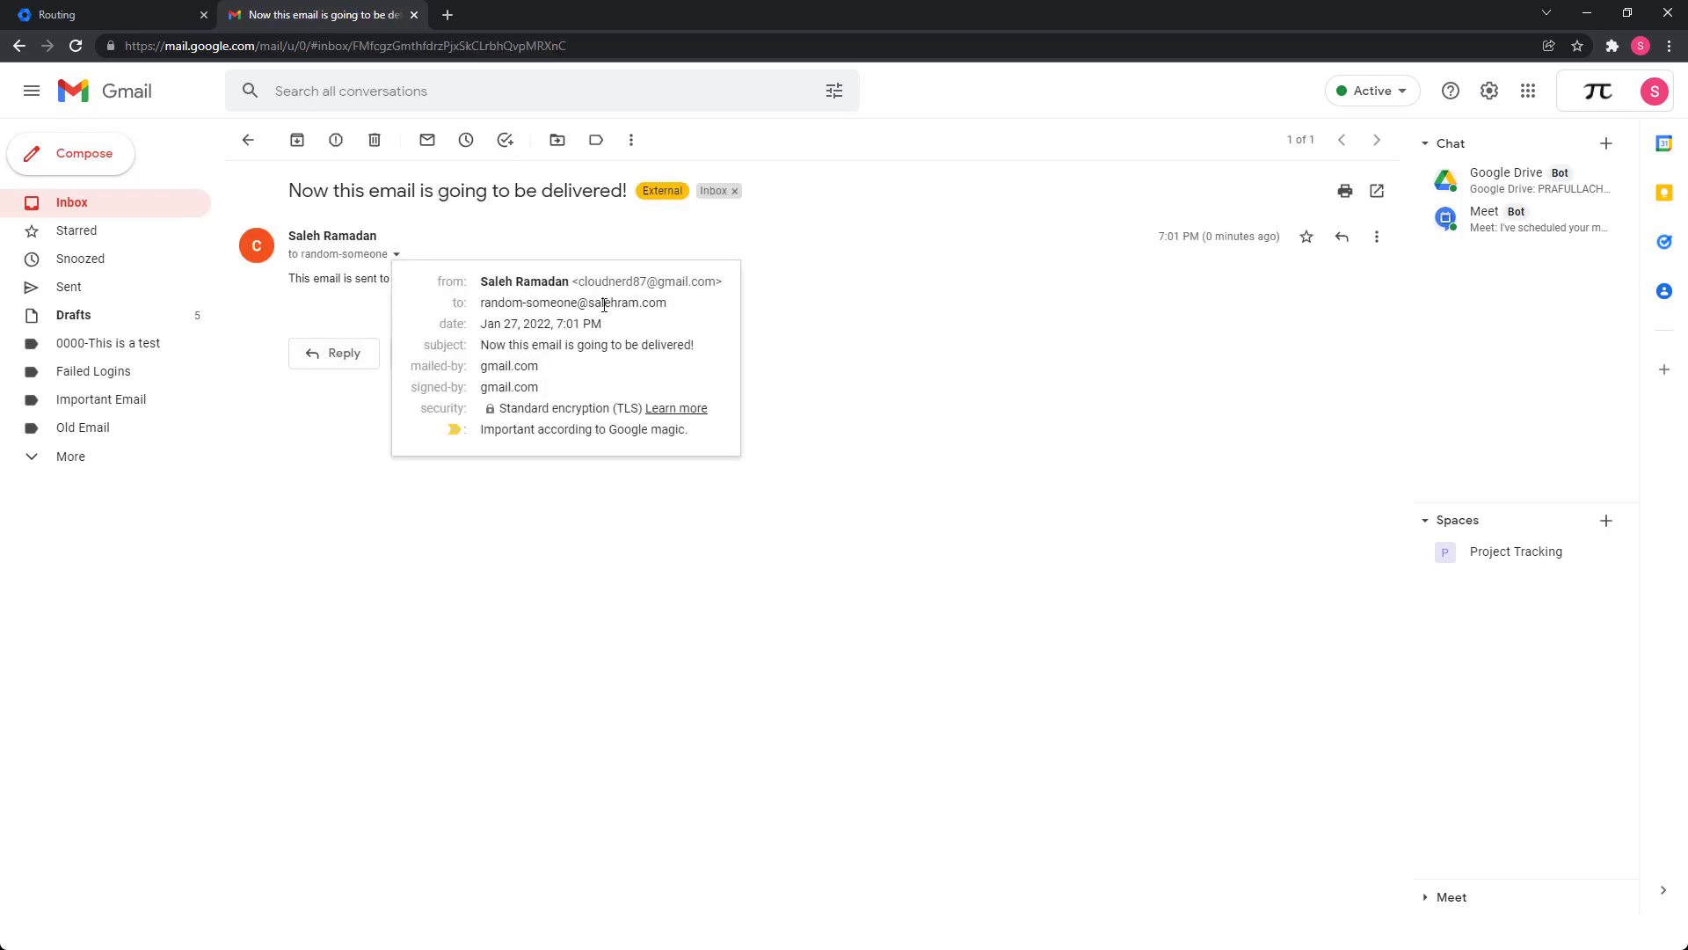
{"action": "left_click_drag", "start_coordinate": [685, 309], "coordinate": [456, 299]}
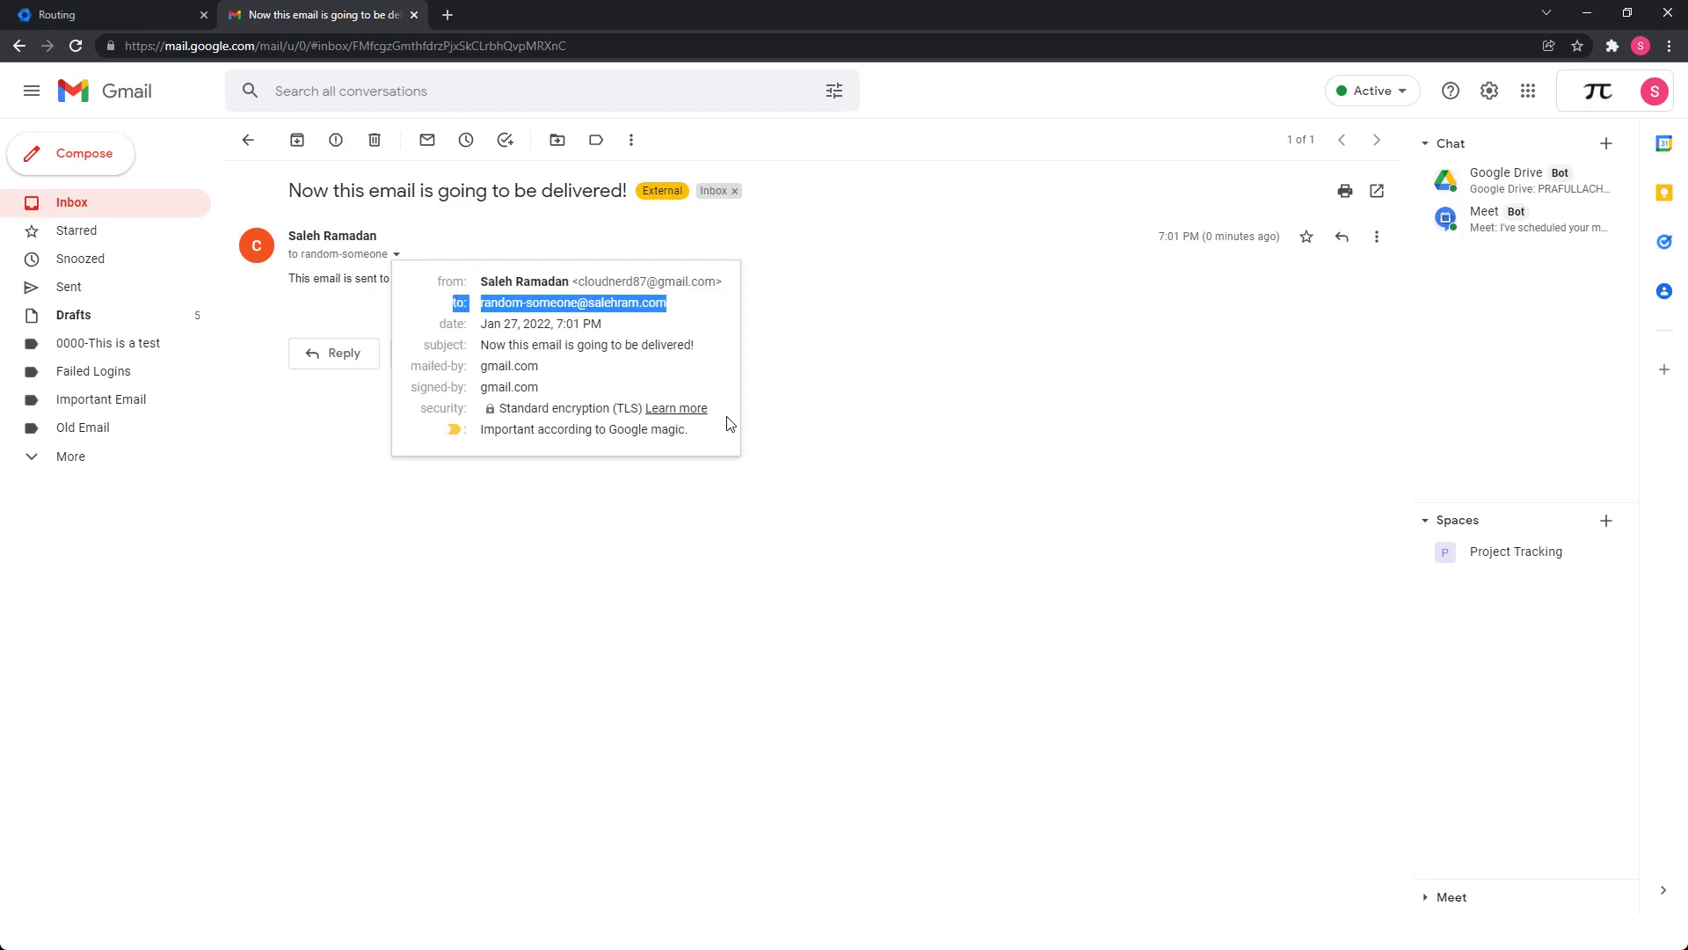
{"action": "left_click", "coordinate": [857, 499]}
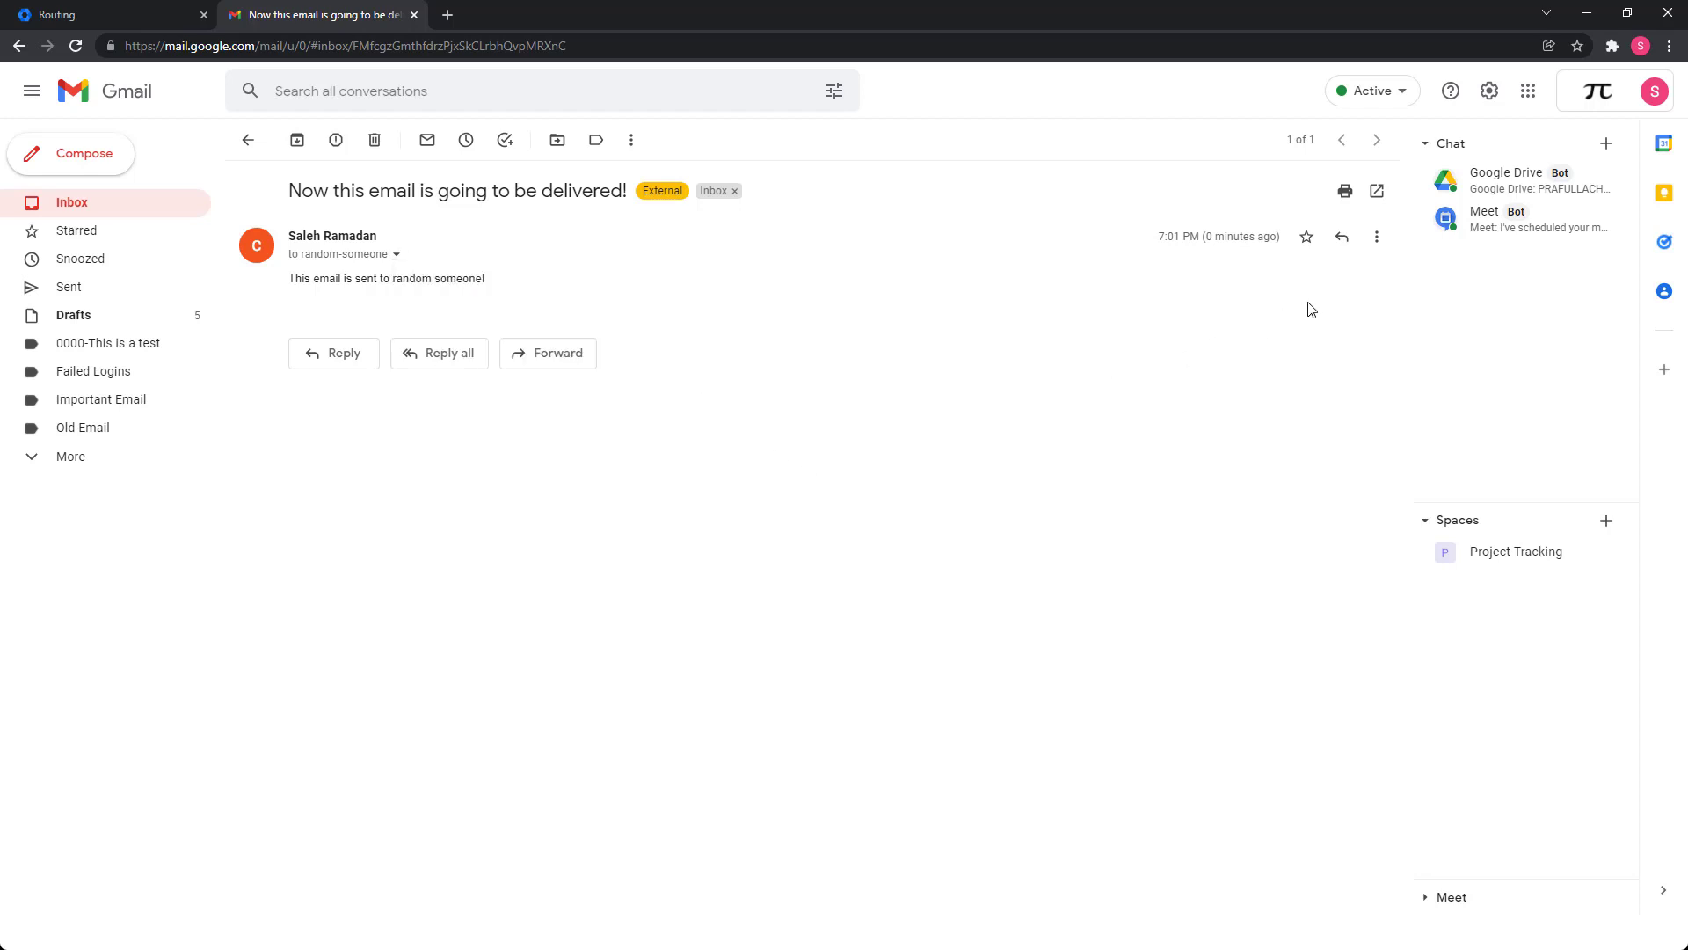
{"action": "left_click", "coordinate": [1377, 242]}
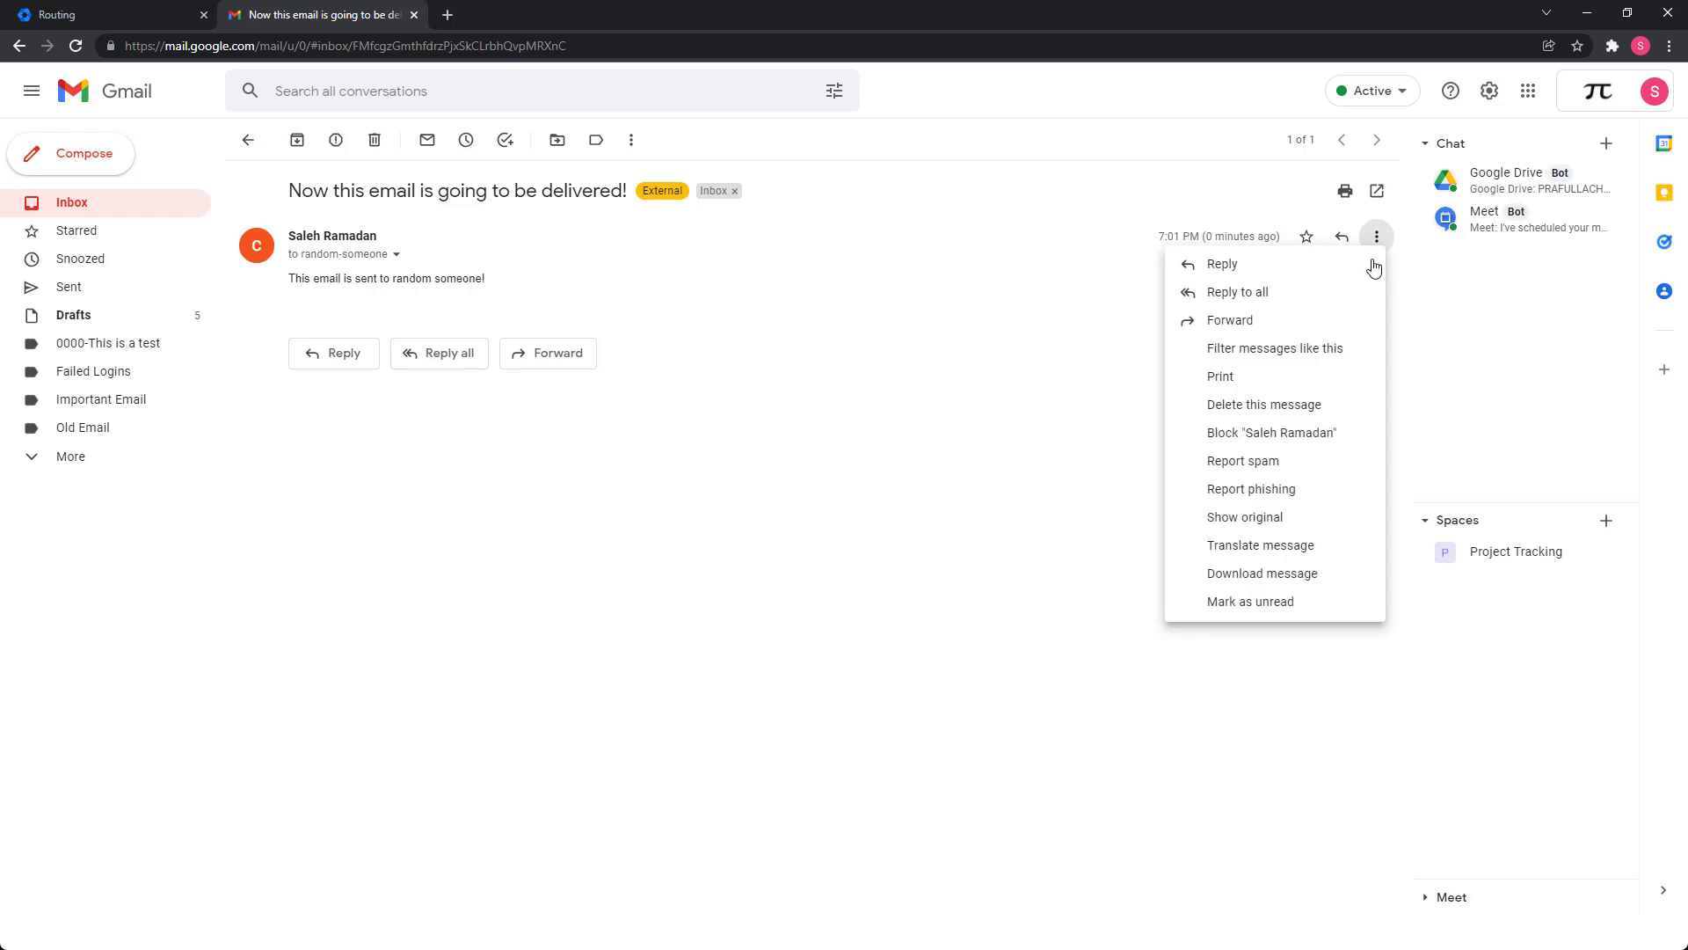
In the original message source, search 'x-gm-or' and highlight the X-Gm-Original-To header line.
{"action": "left_click", "coordinate": [1268, 517]}
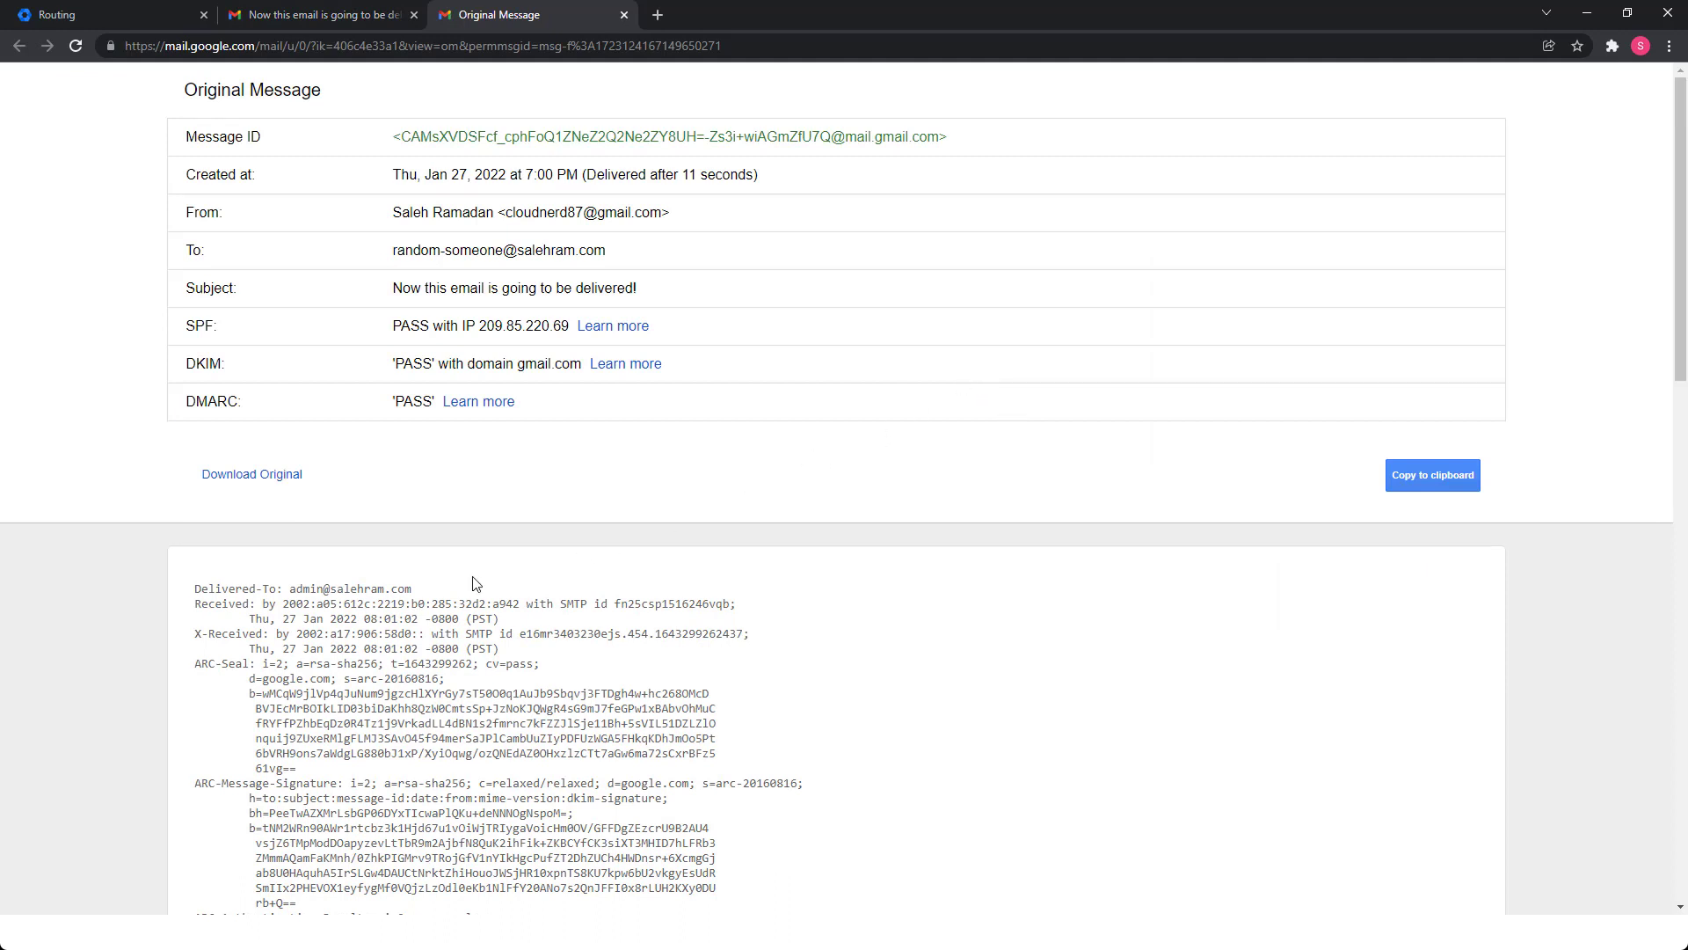
{"action": "scroll", "coordinate": [473, 583], "scroll_direction": "down", "scroll_amount": 1}
{"action": "key", "text": "ctrl+f"}
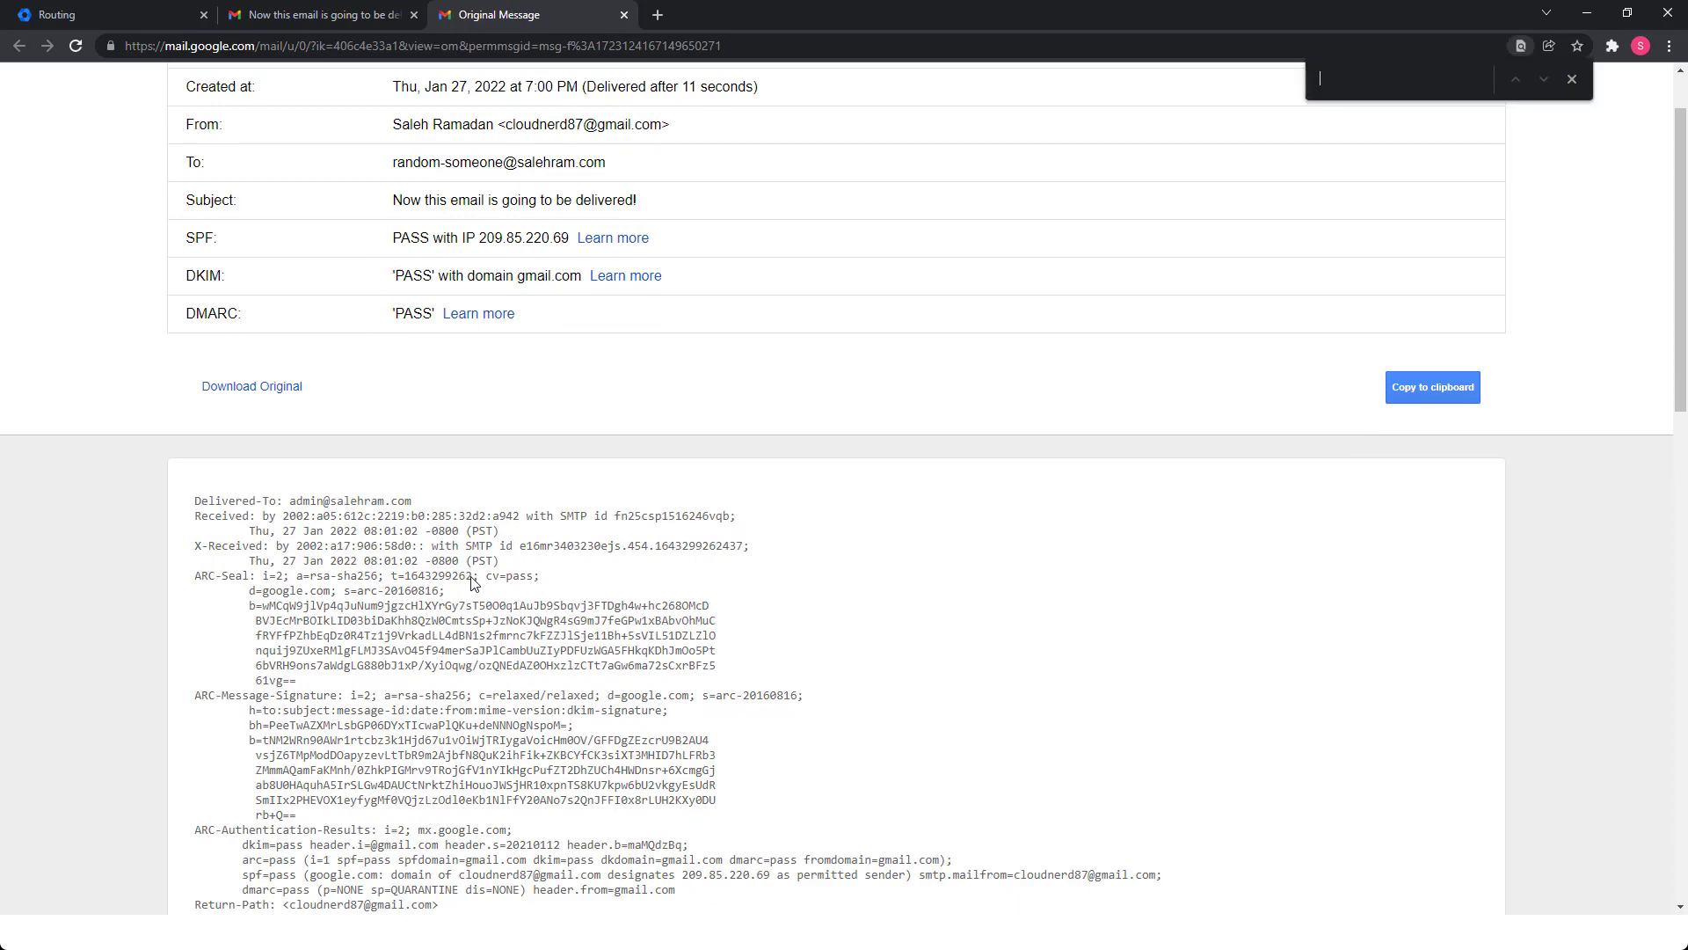
{"action": "type", "text": "x-gm-or"}
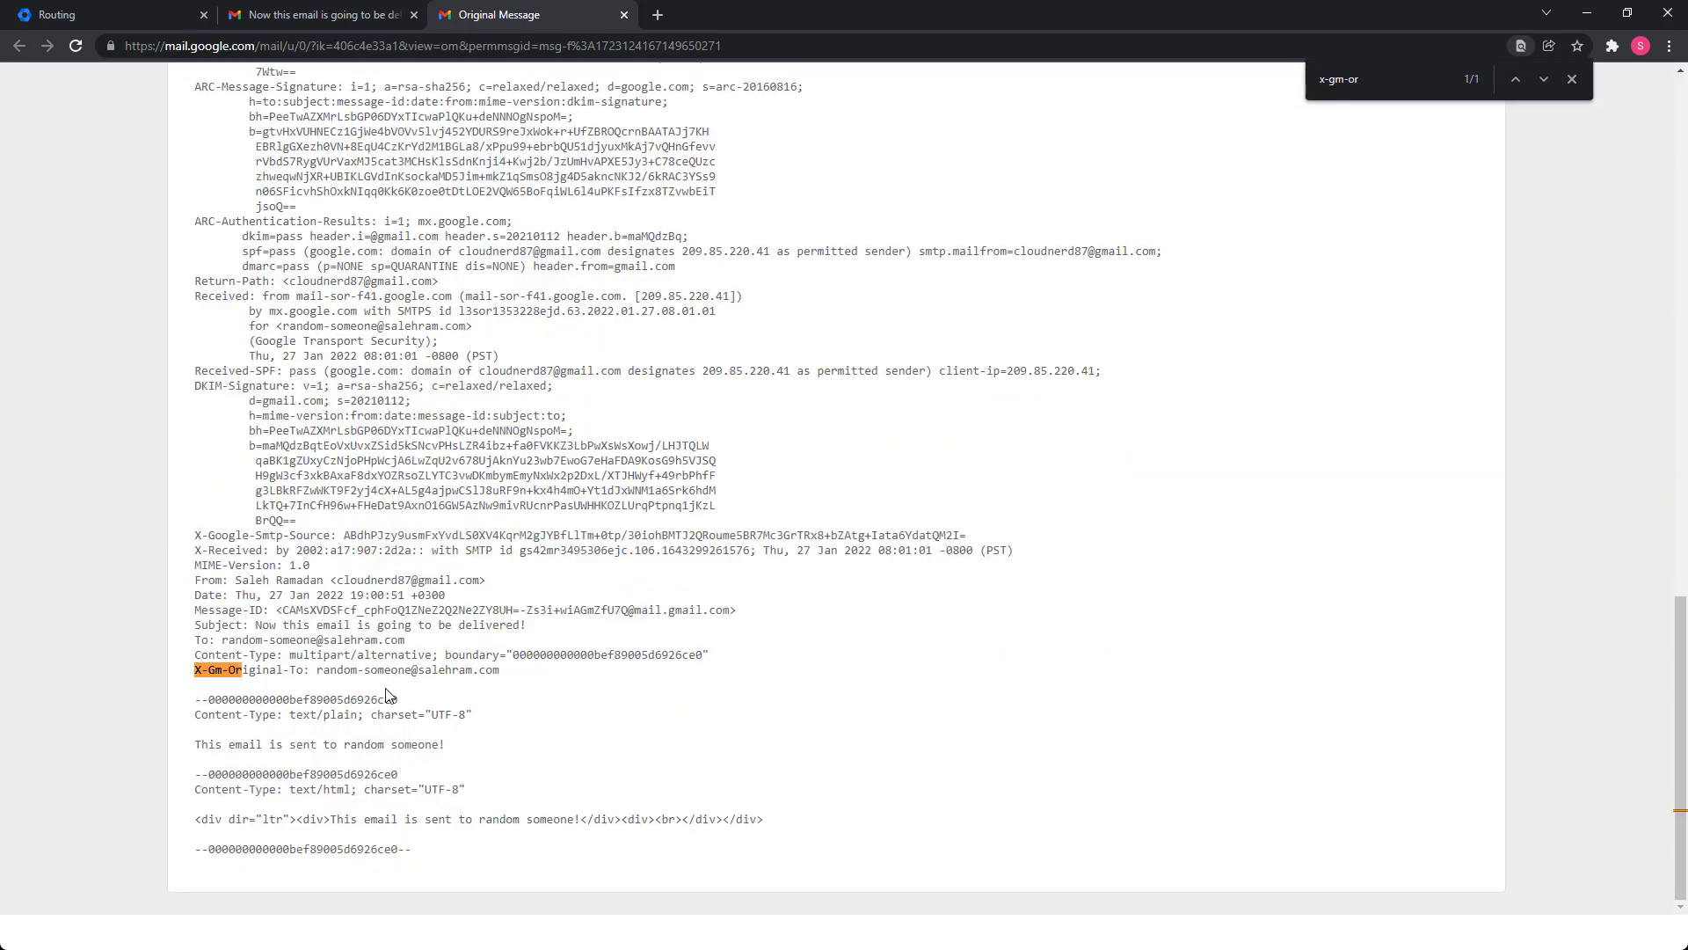
{"action": "left_click_drag", "start_coordinate": [190, 669], "coordinate": [430, 689]}
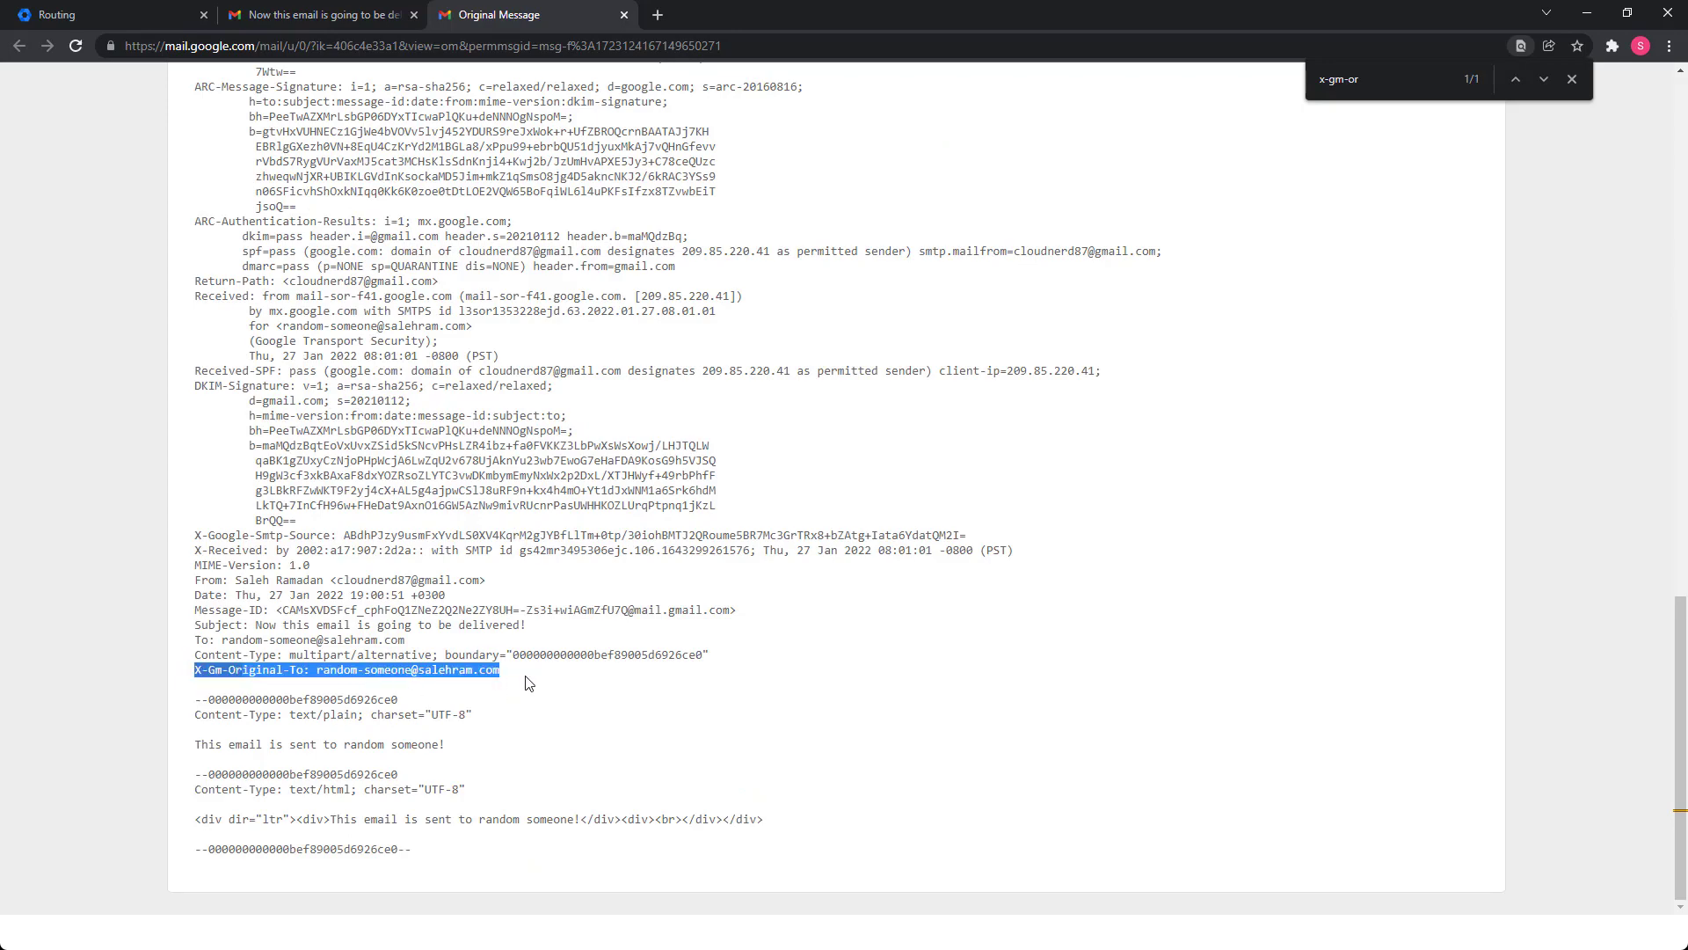
{"action": "left_click", "coordinate": [641, 718]}
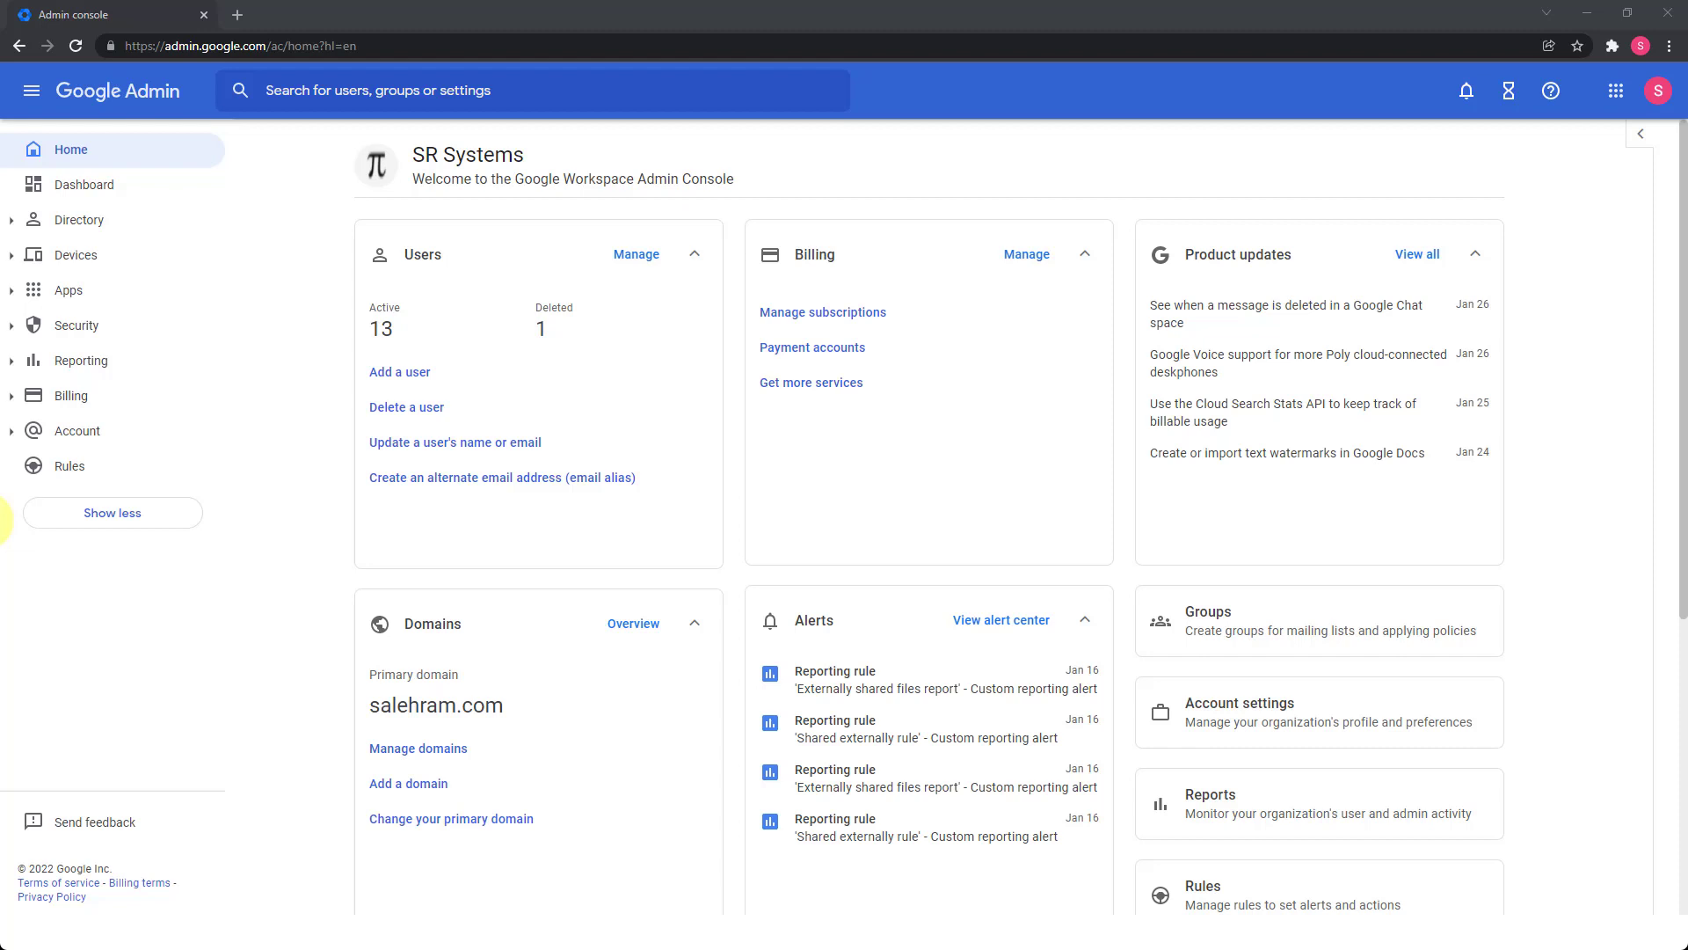
Navigate Apps > Google Workspace > Gmail and open the Default routing settings.
{"action": "left_click", "coordinate": [95, 296]}
{"action": "left_click", "coordinate": [71, 361]}
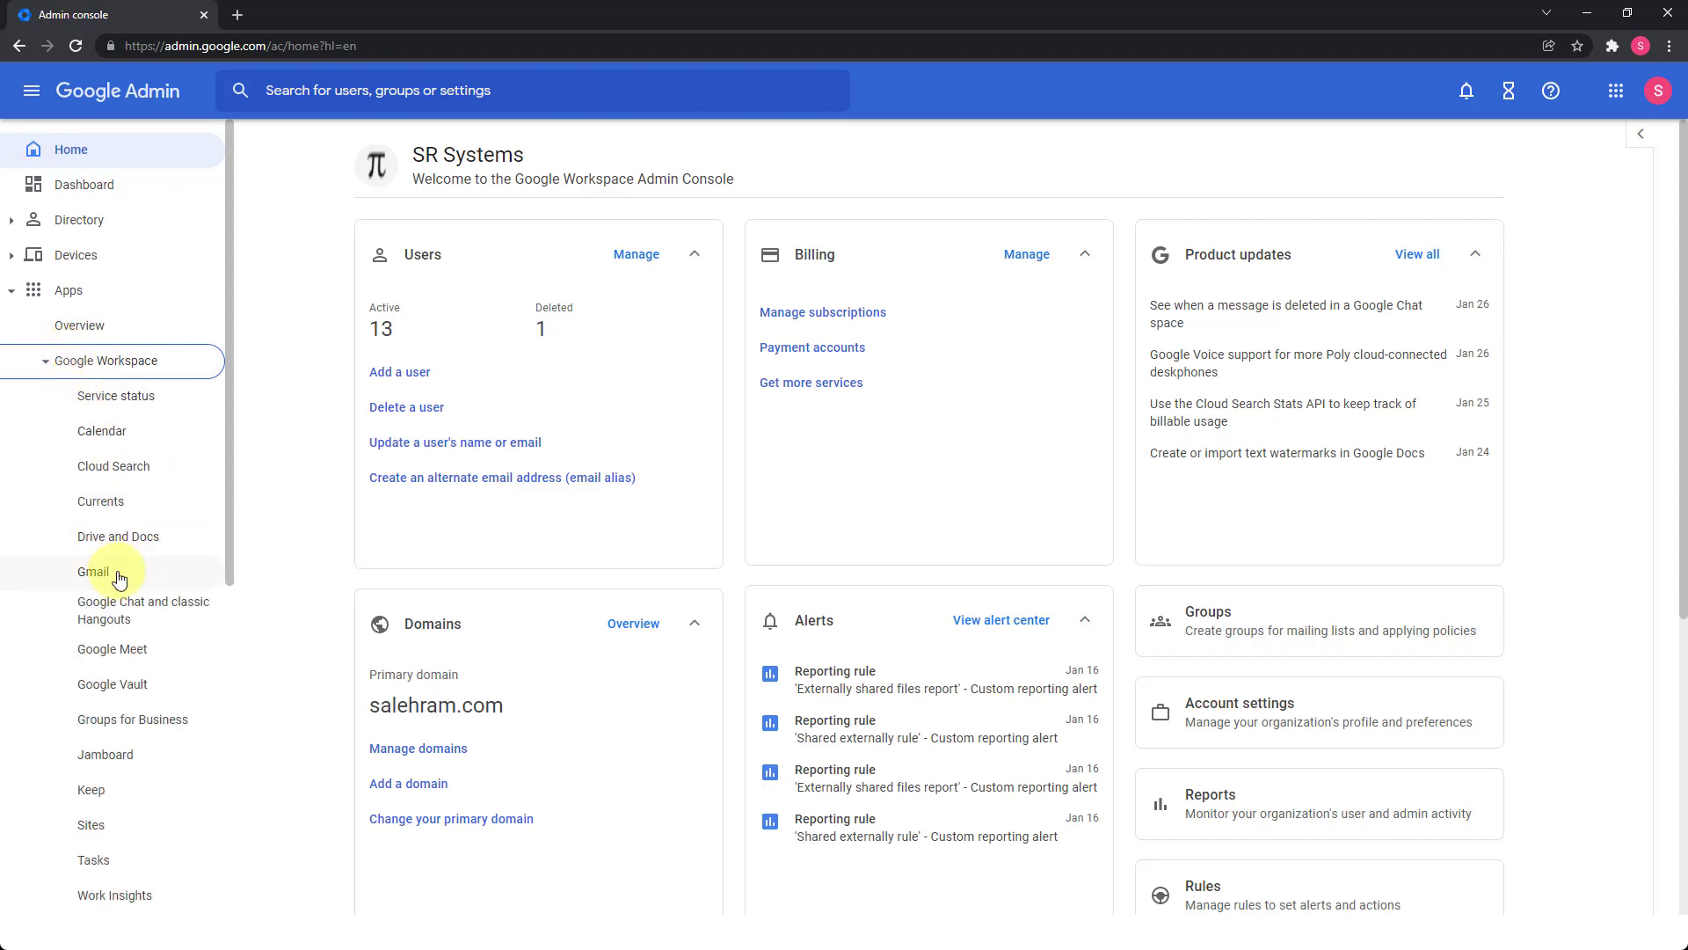
{"action": "left_click", "coordinate": [117, 576]}
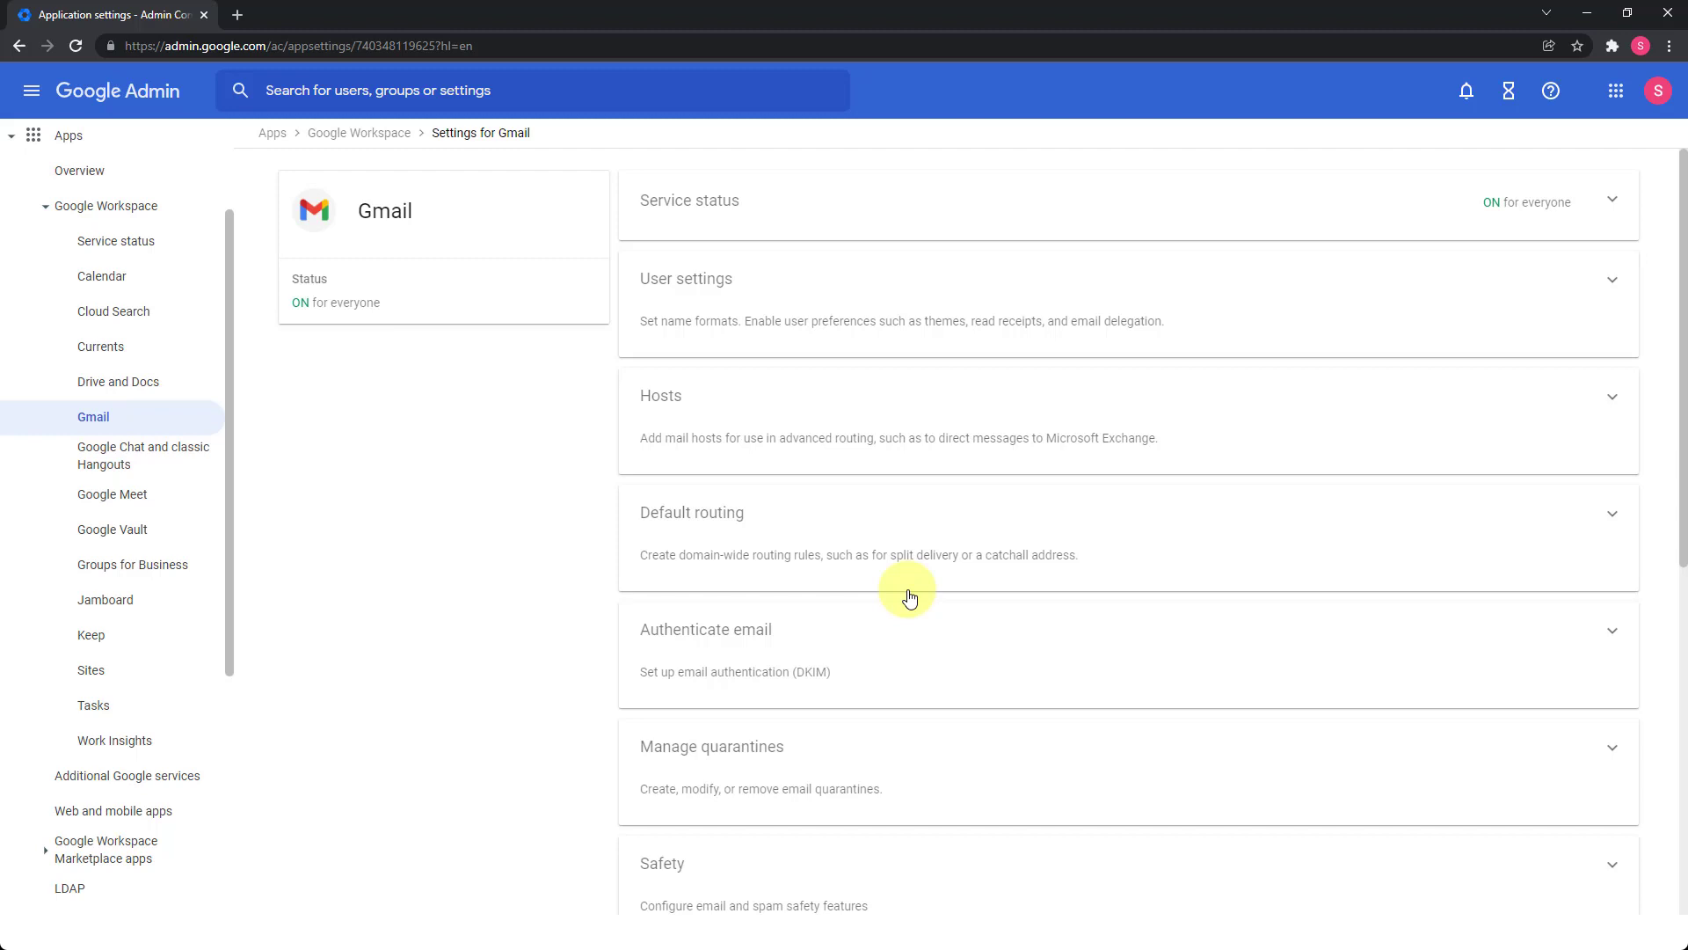
{"action": "left_click", "coordinate": [664, 545]}
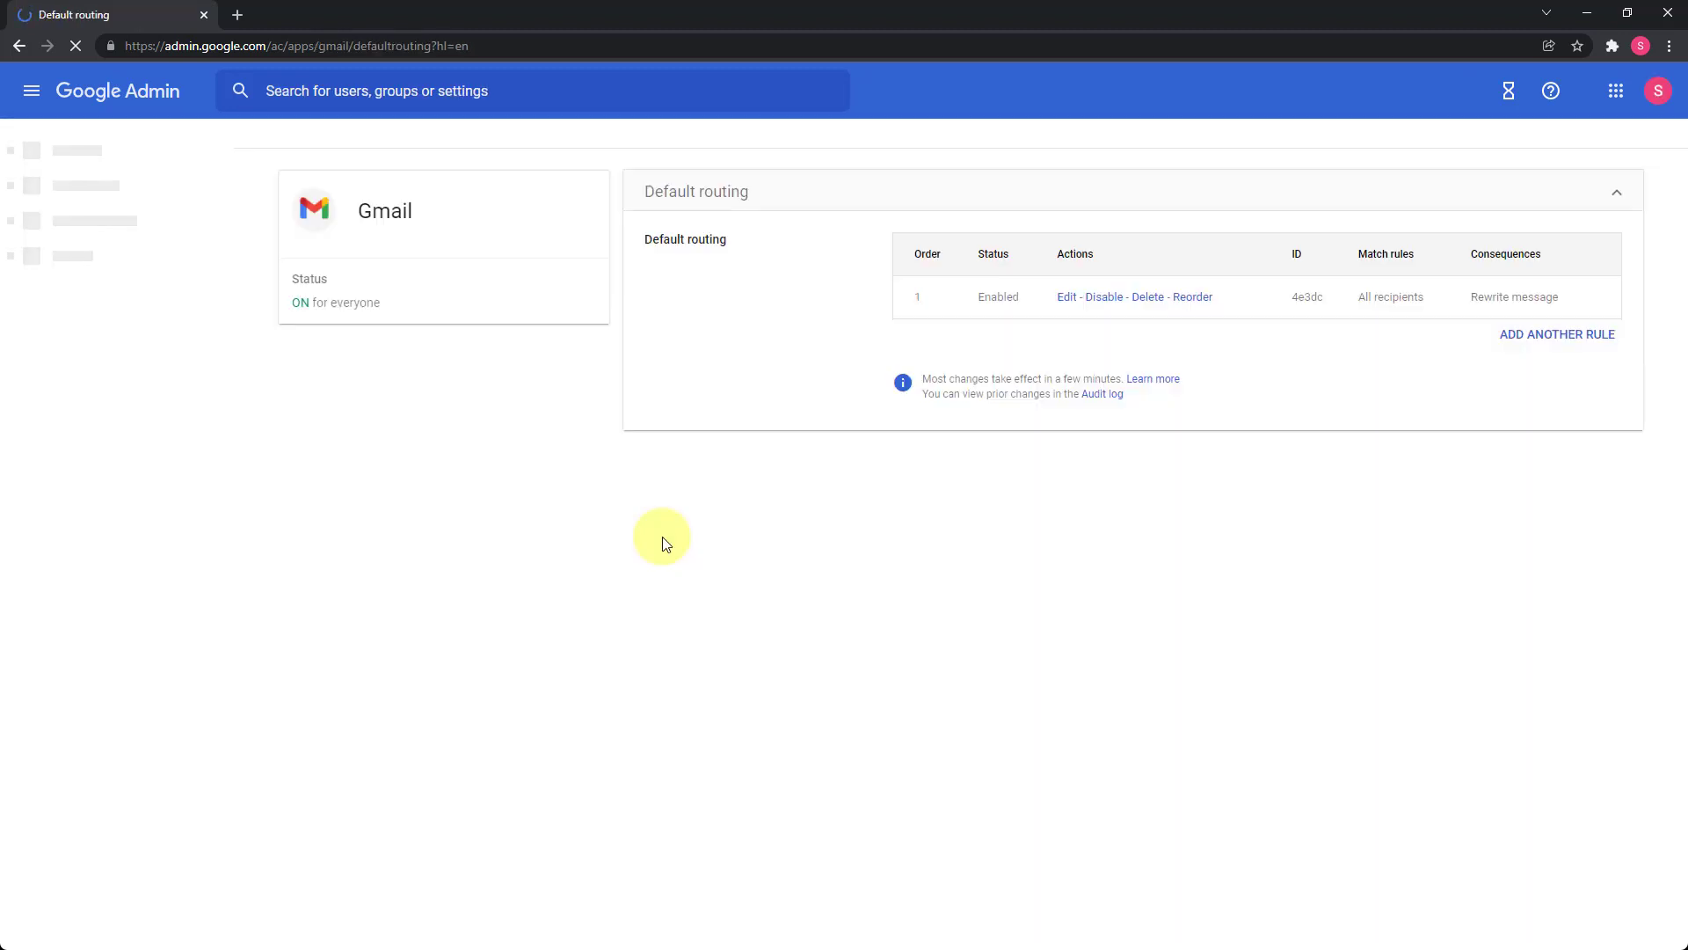
Add a new routing rule matching all recipients that adds the X-Gm-Original-To header.
{"action": "left_click", "coordinate": [1551, 338]}
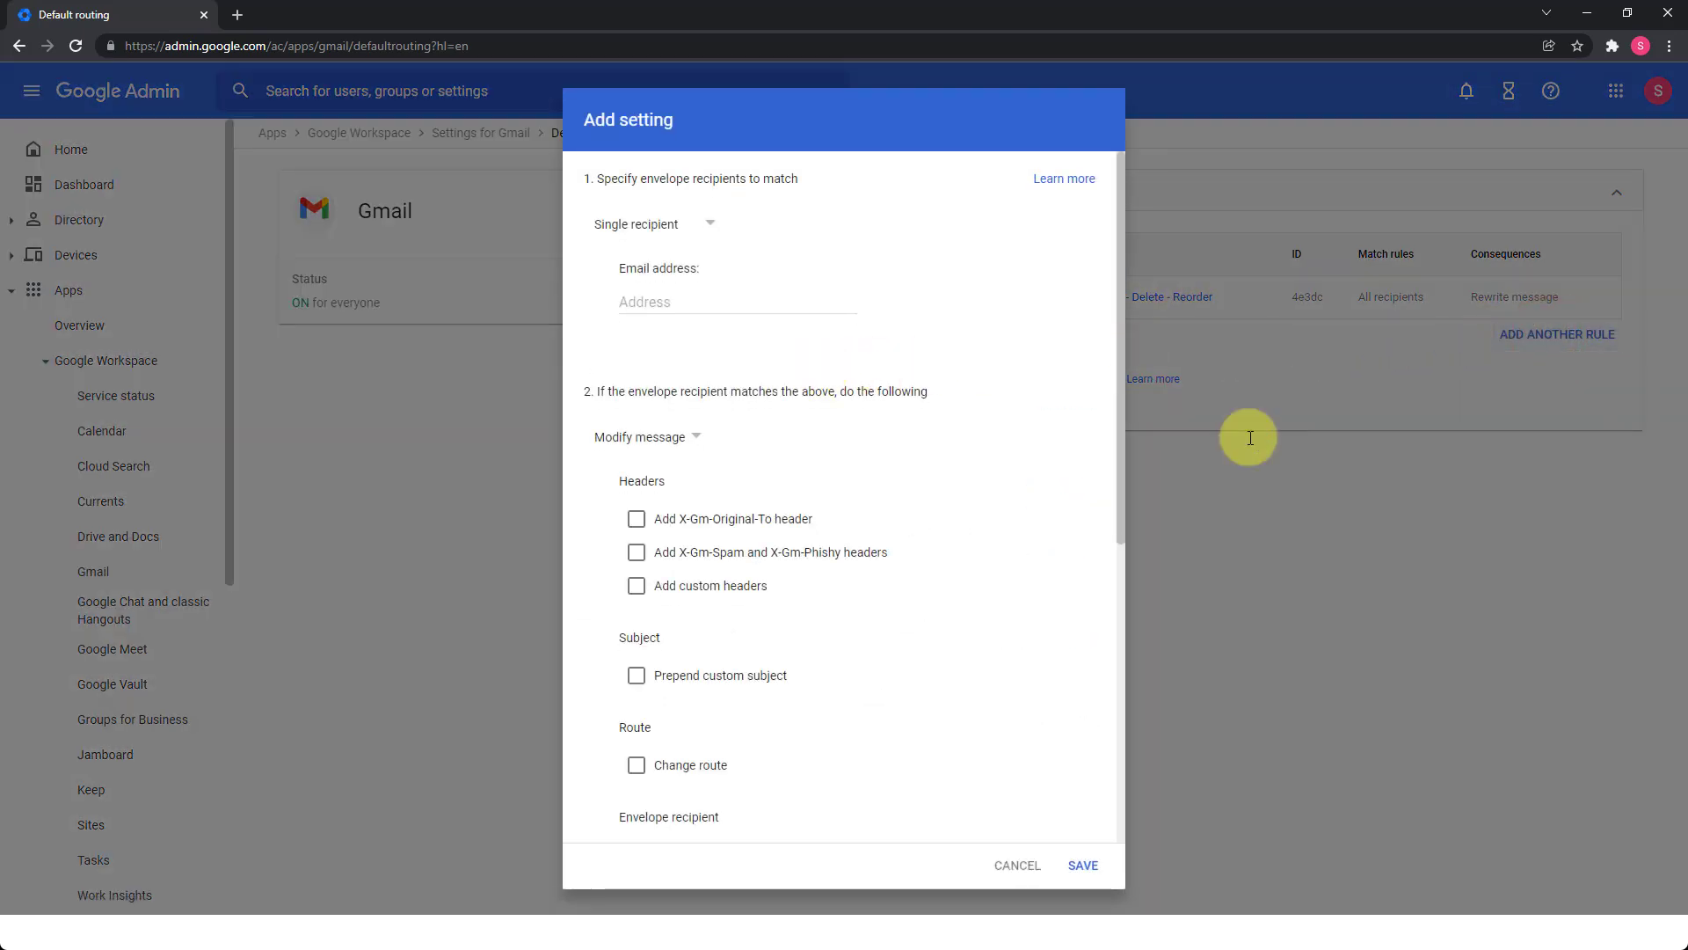
{"action": "left_click", "coordinate": [703, 220]}
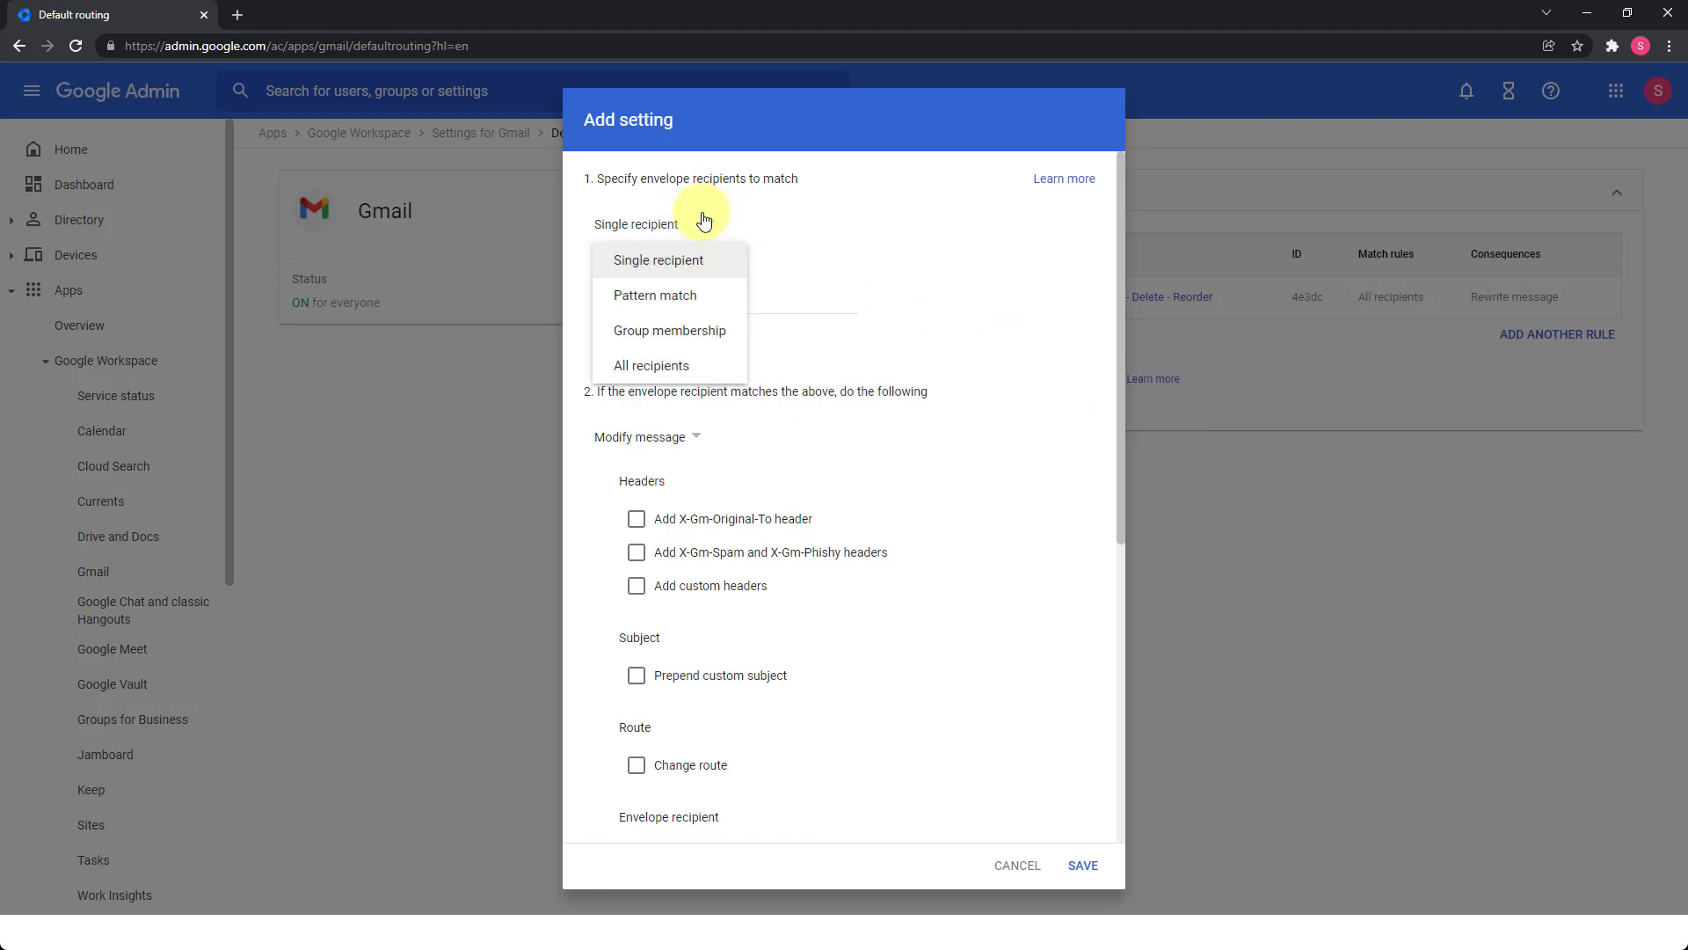
{"action": "left_click", "coordinate": [627, 370]}
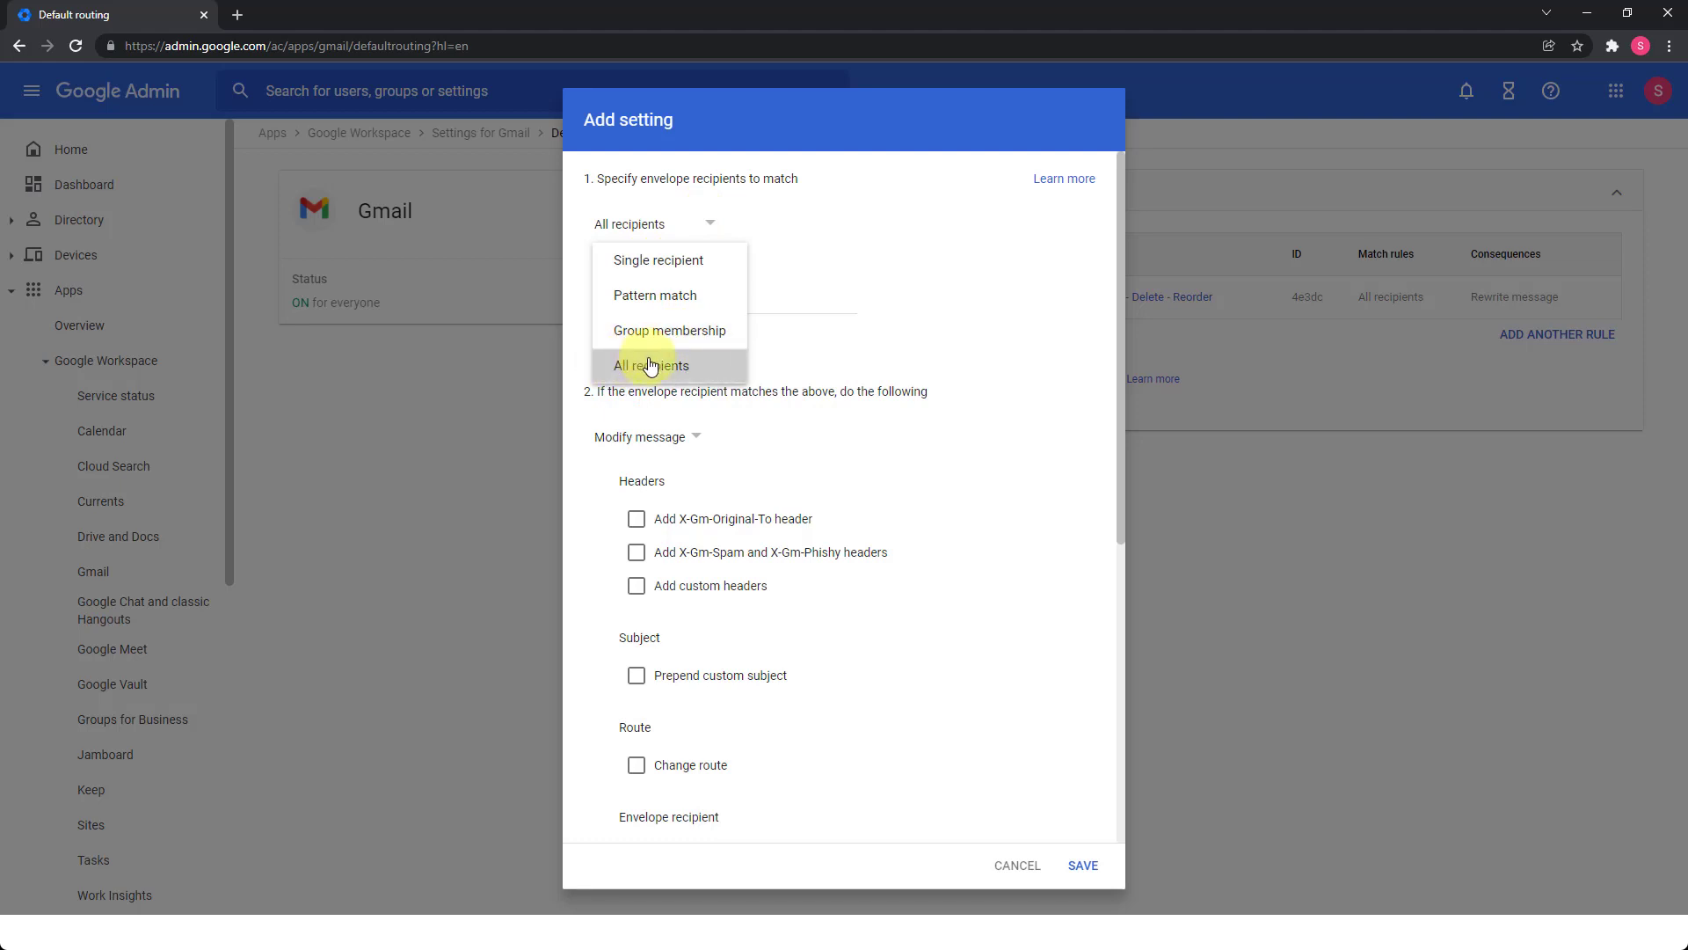
{"action": "left_click", "coordinate": [726, 376]}
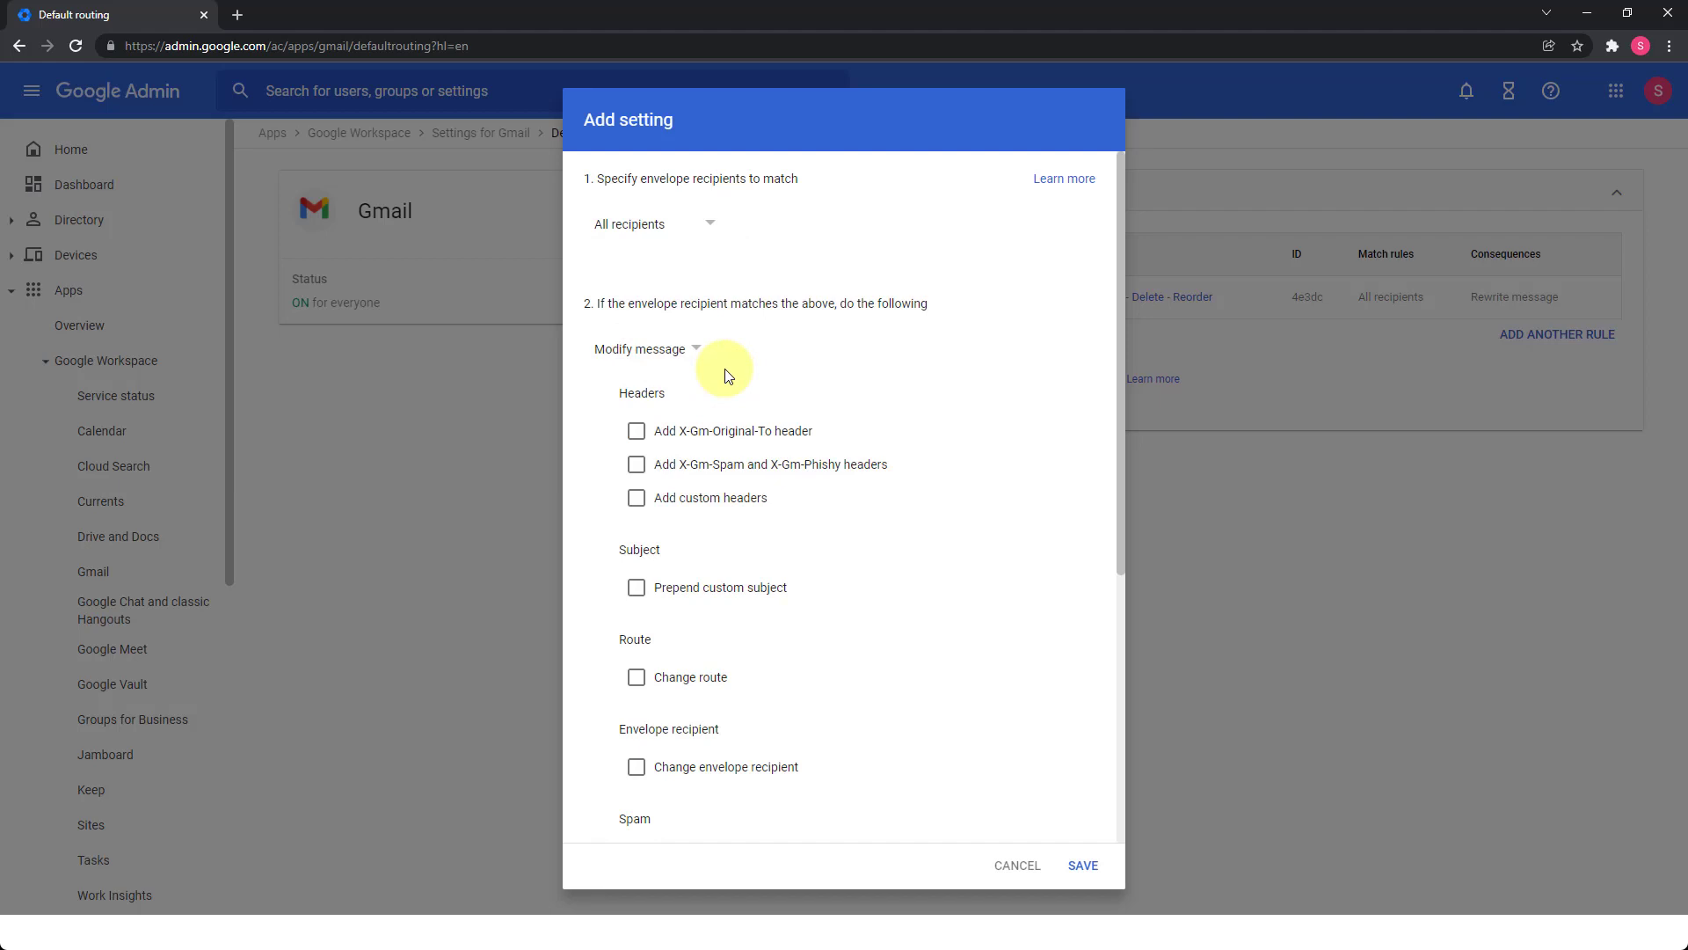
{"action": "left_click", "coordinate": [638, 431]}
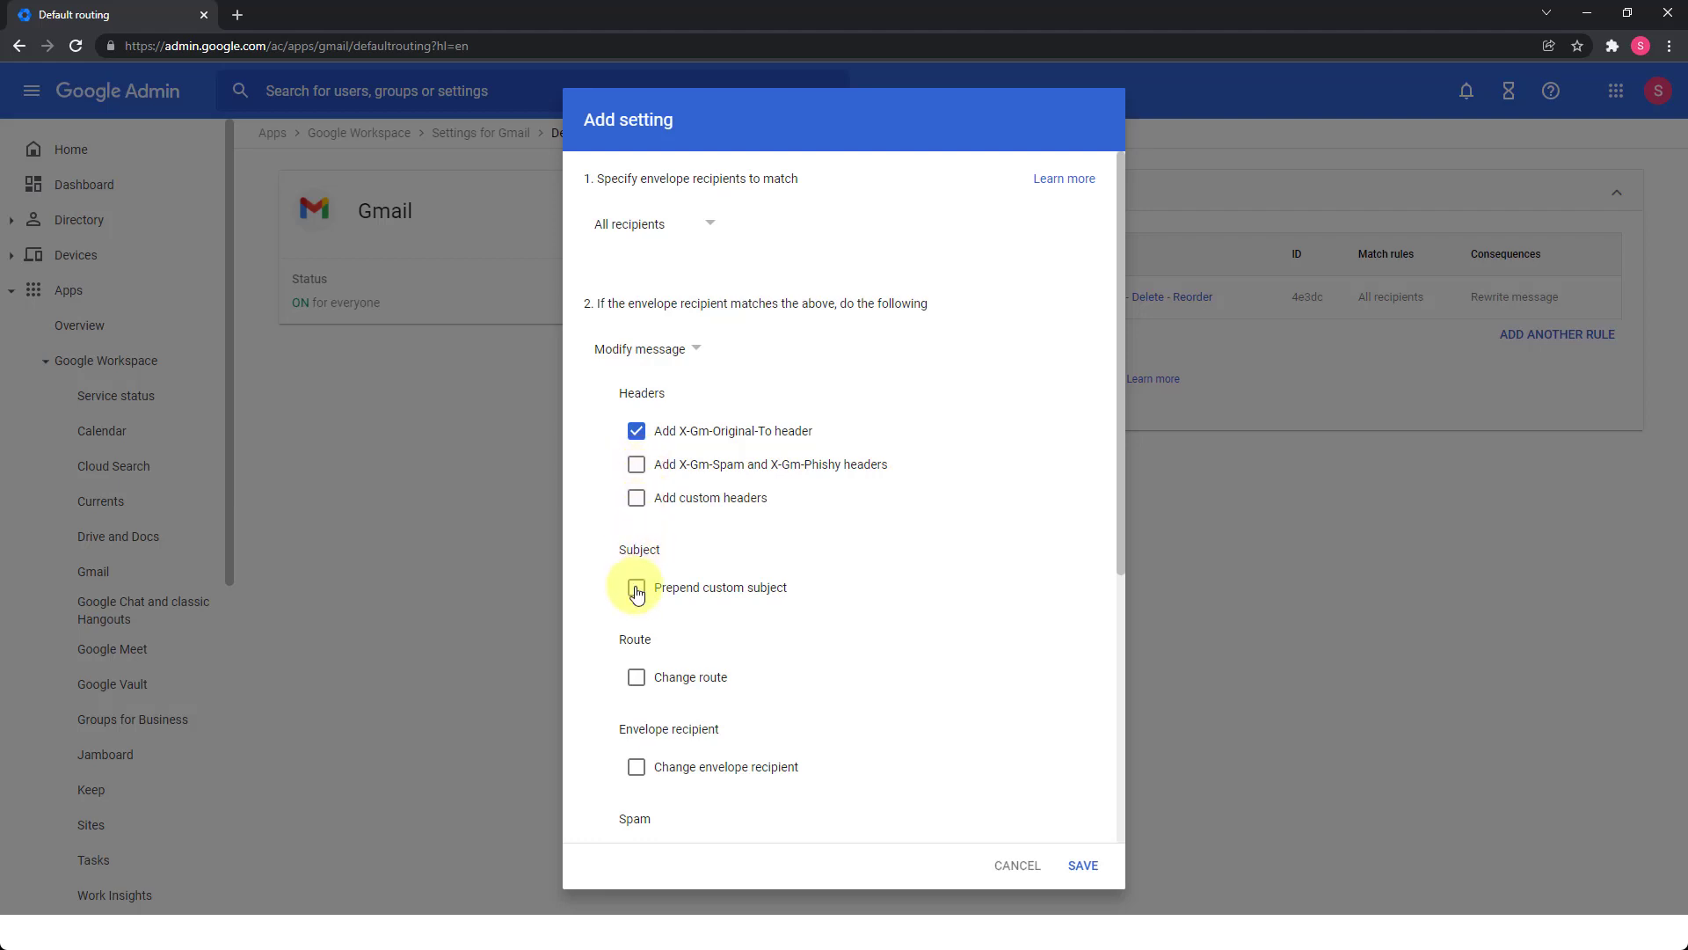
Try a 'Catch-all' custom subject prefix, then untick that option again.
{"action": "left_click", "coordinate": [636, 590]}
{"action": "left_click", "coordinate": [673, 634]}
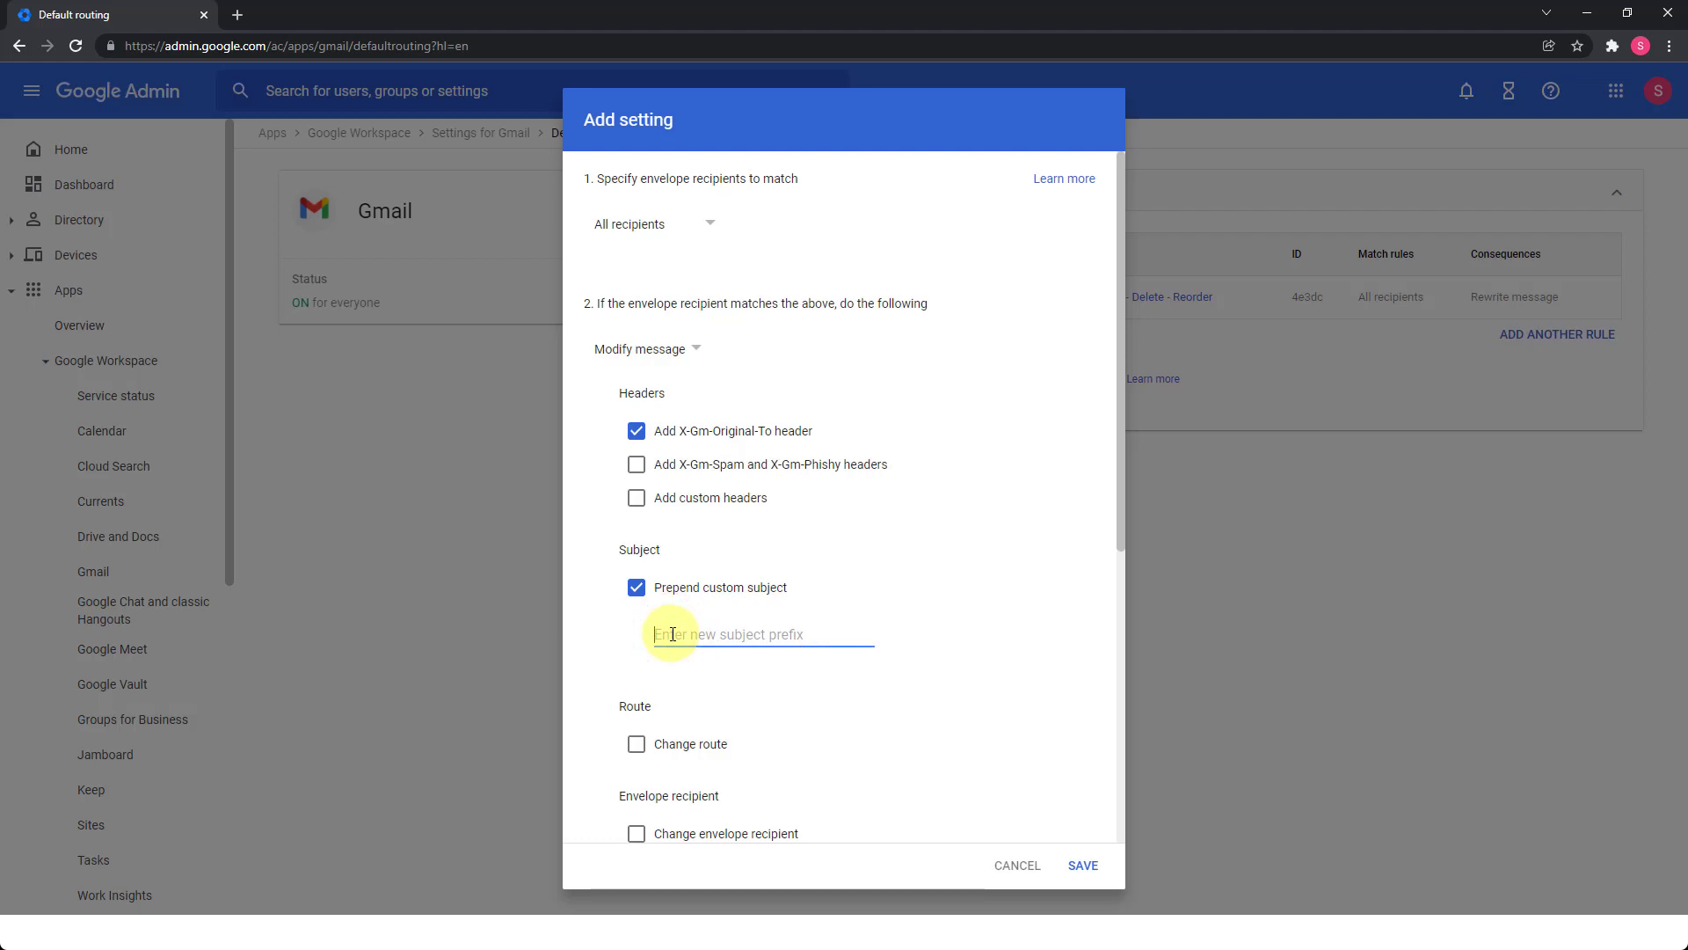
{"action": "type", "text": "Catch-all"}
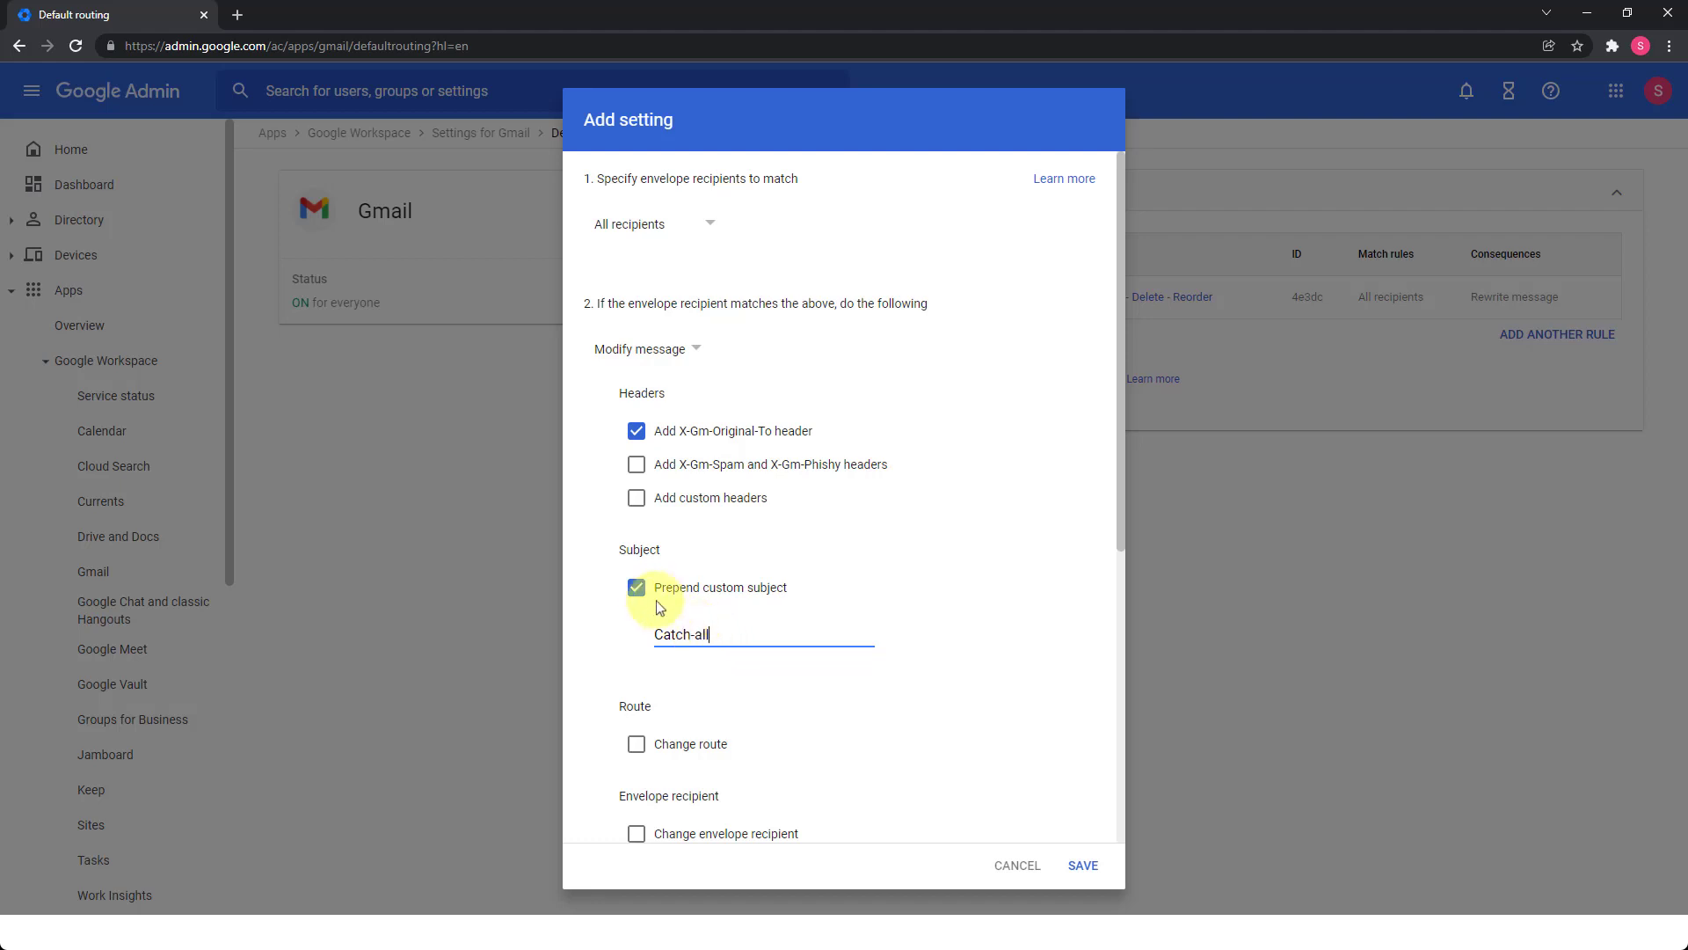
{"action": "left_click", "coordinate": [635, 588]}
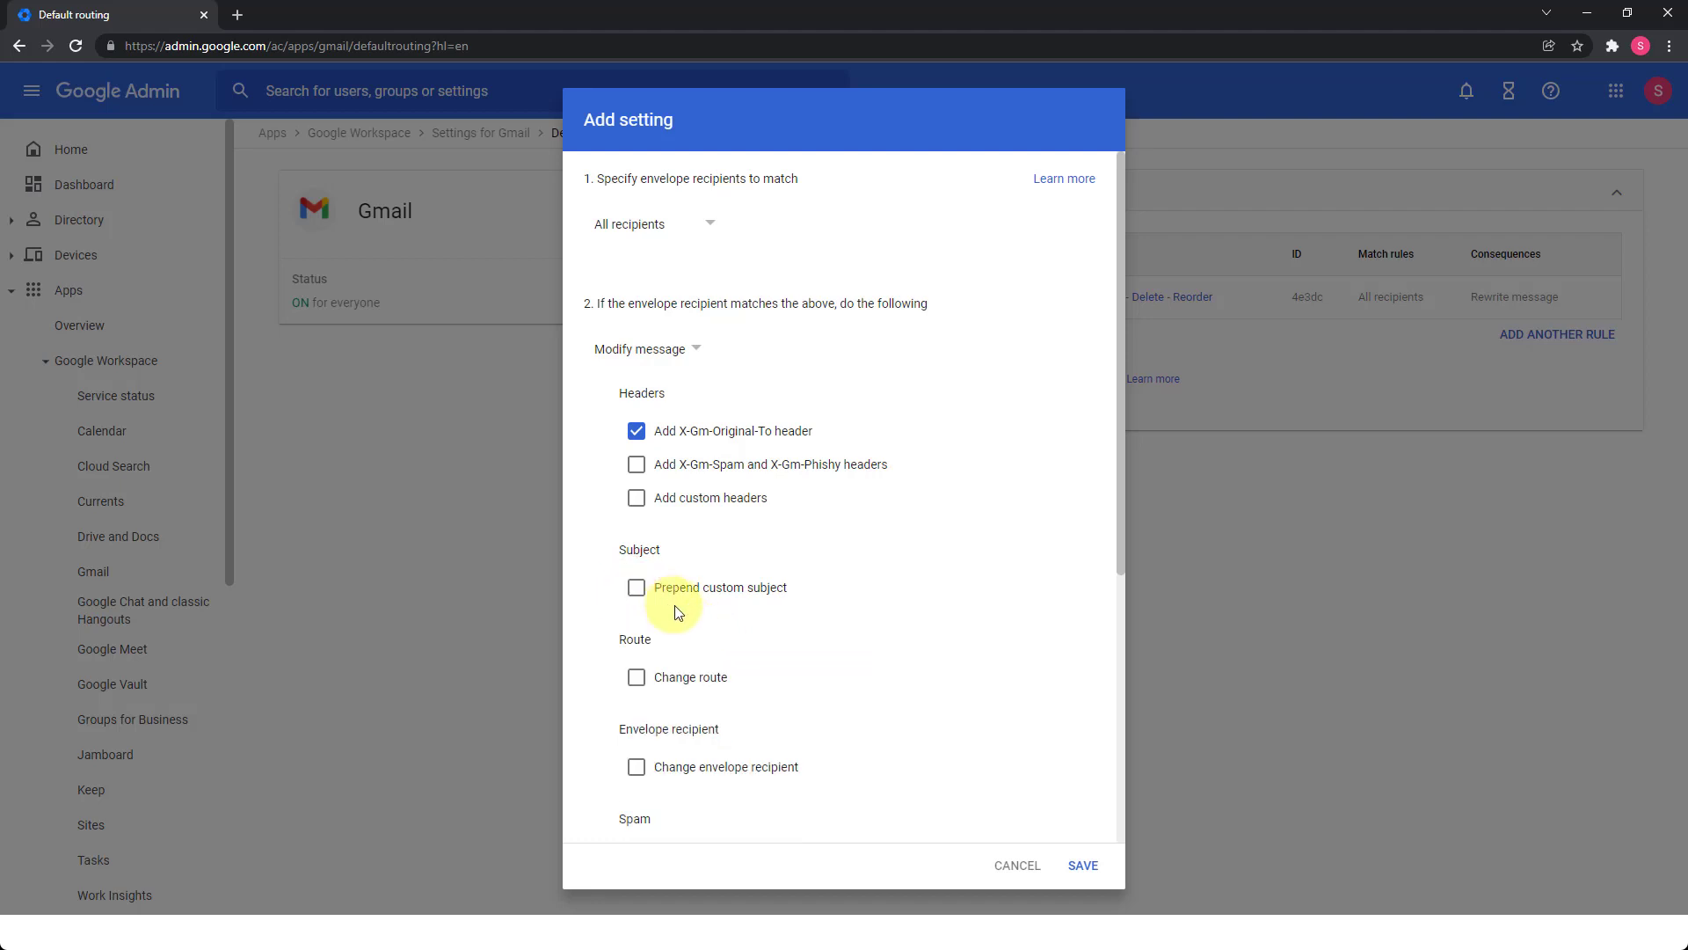
{"action": "scroll", "coordinate": [763, 562], "scroll_direction": "down", "scroll_amount": 3}
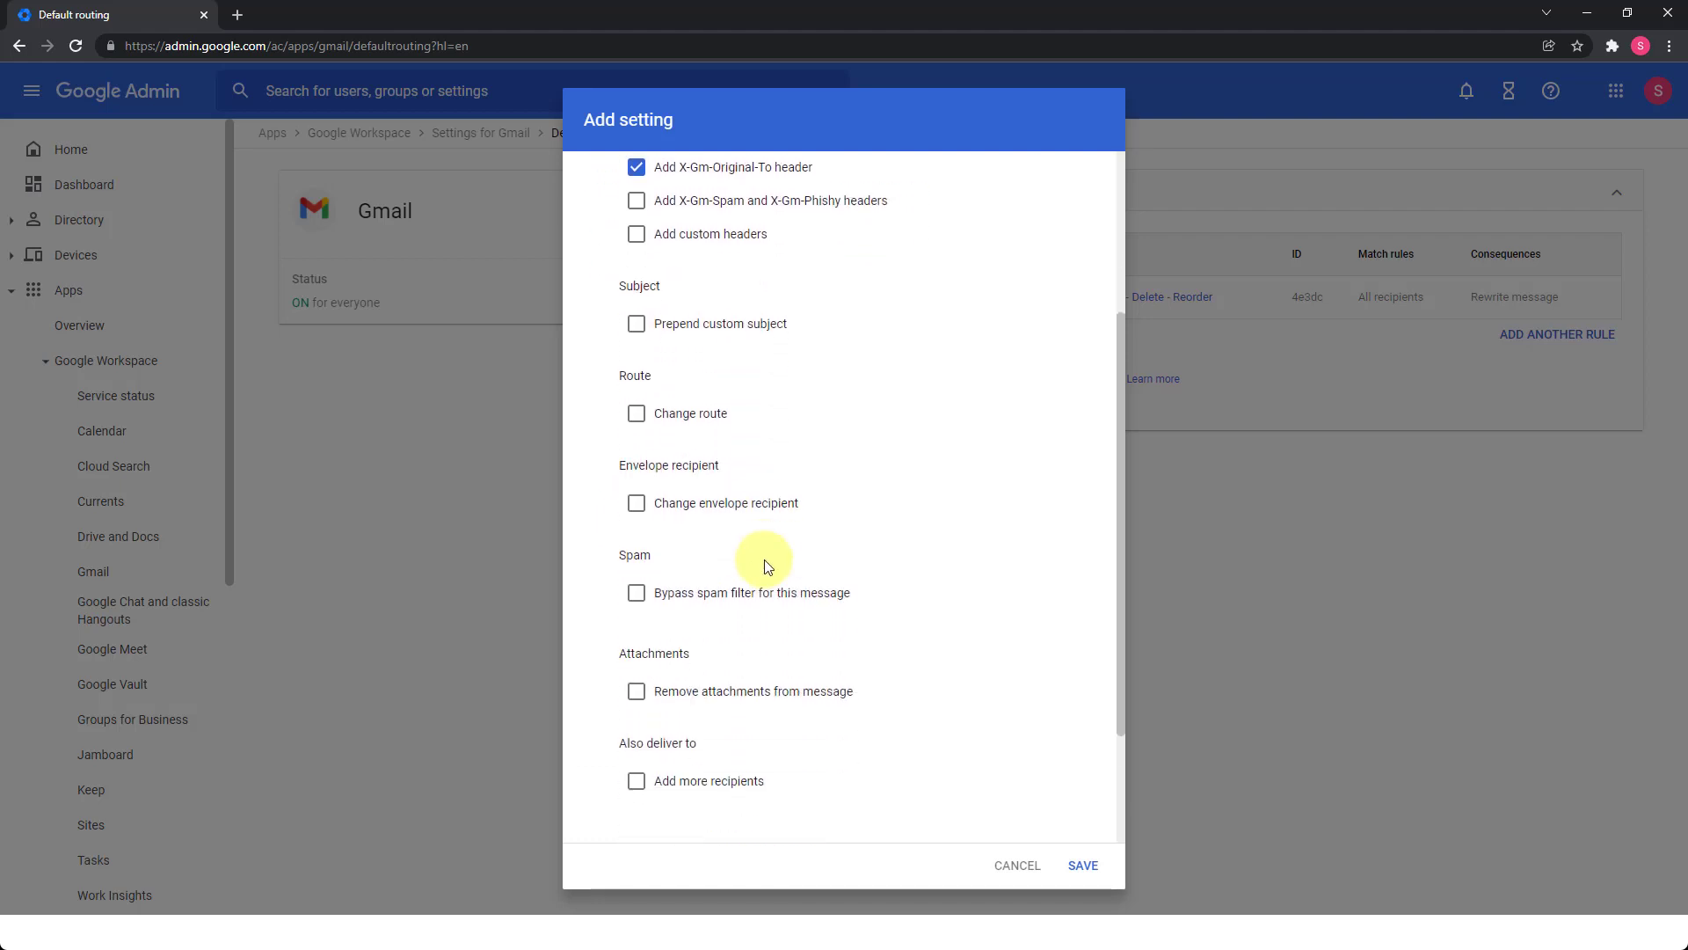
Make the rule change the envelope recipient, replacing it with the domain's admin mailbox address.
{"action": "left_click", "coordinate": [637, 505]}
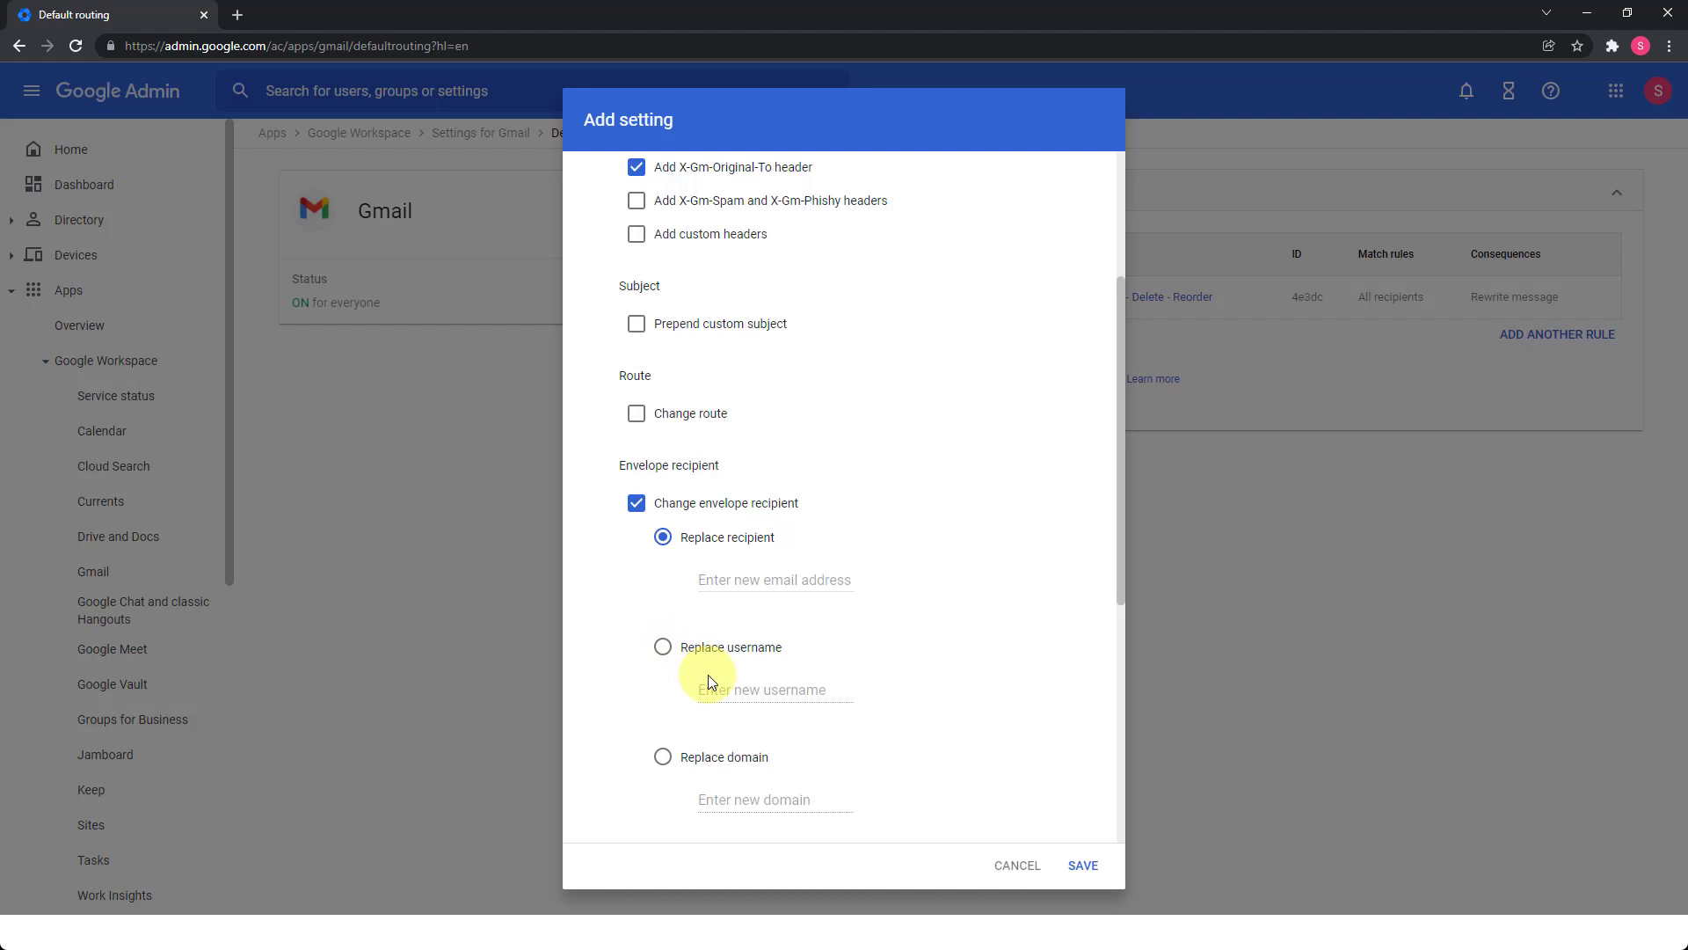
{"action": "scroll", "coordinate": [686, 720], "scroll_direction": "down", "scroll_amount": 1}
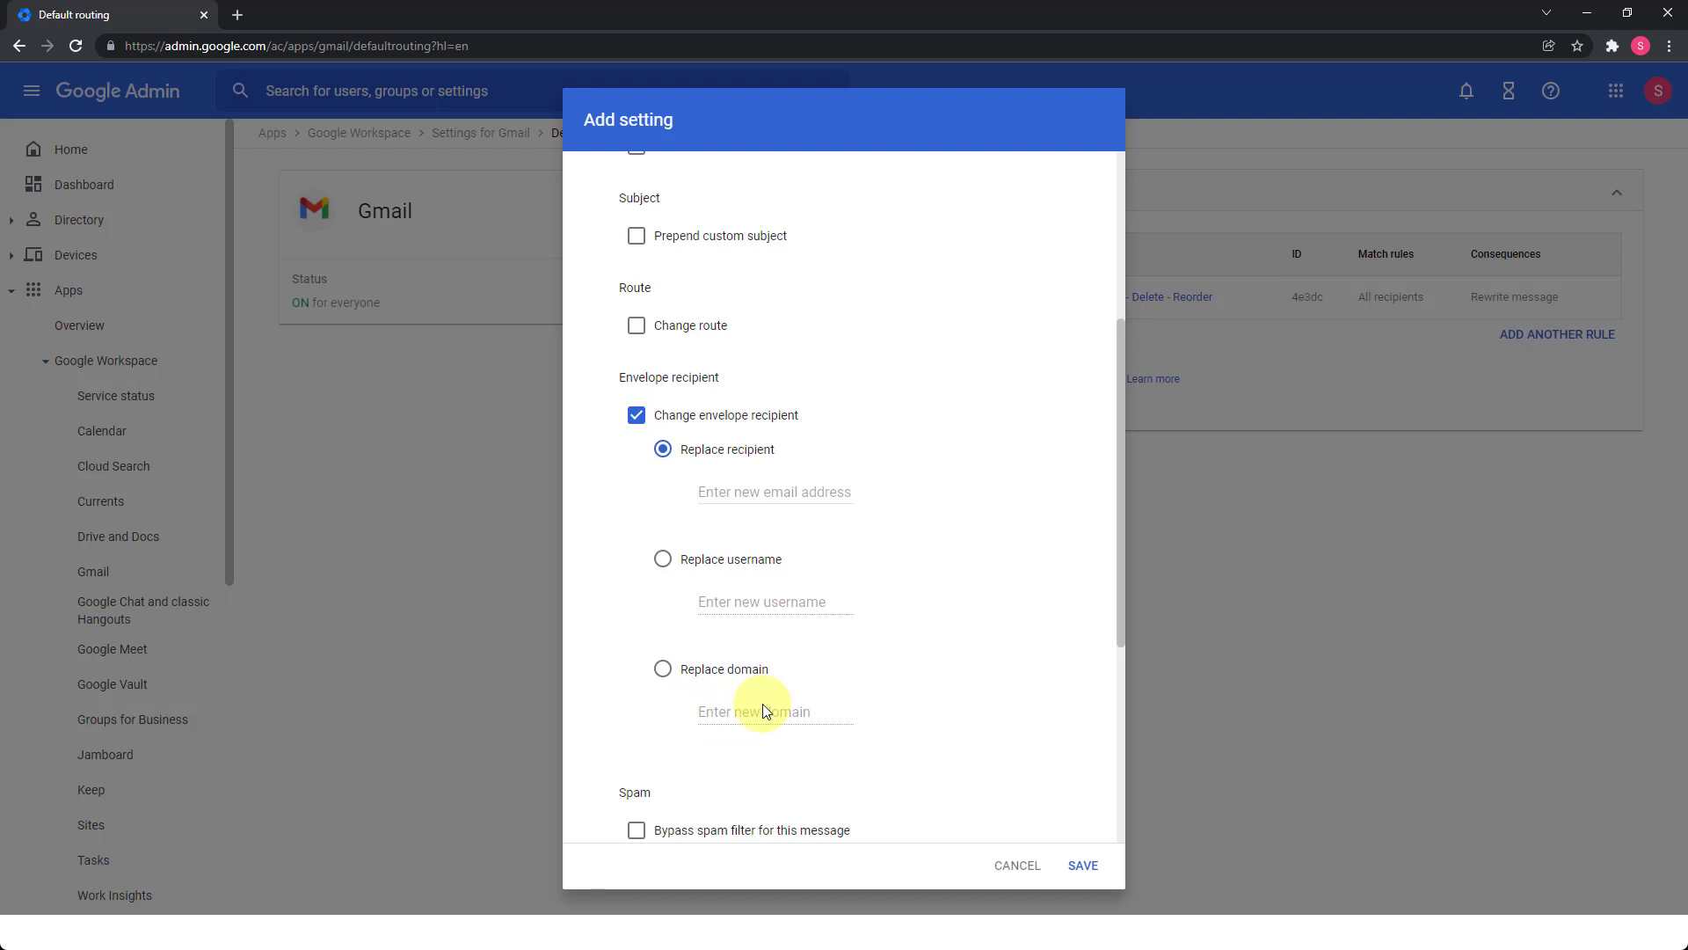
{"action": "left_click", "coordinate": [722, 488]}
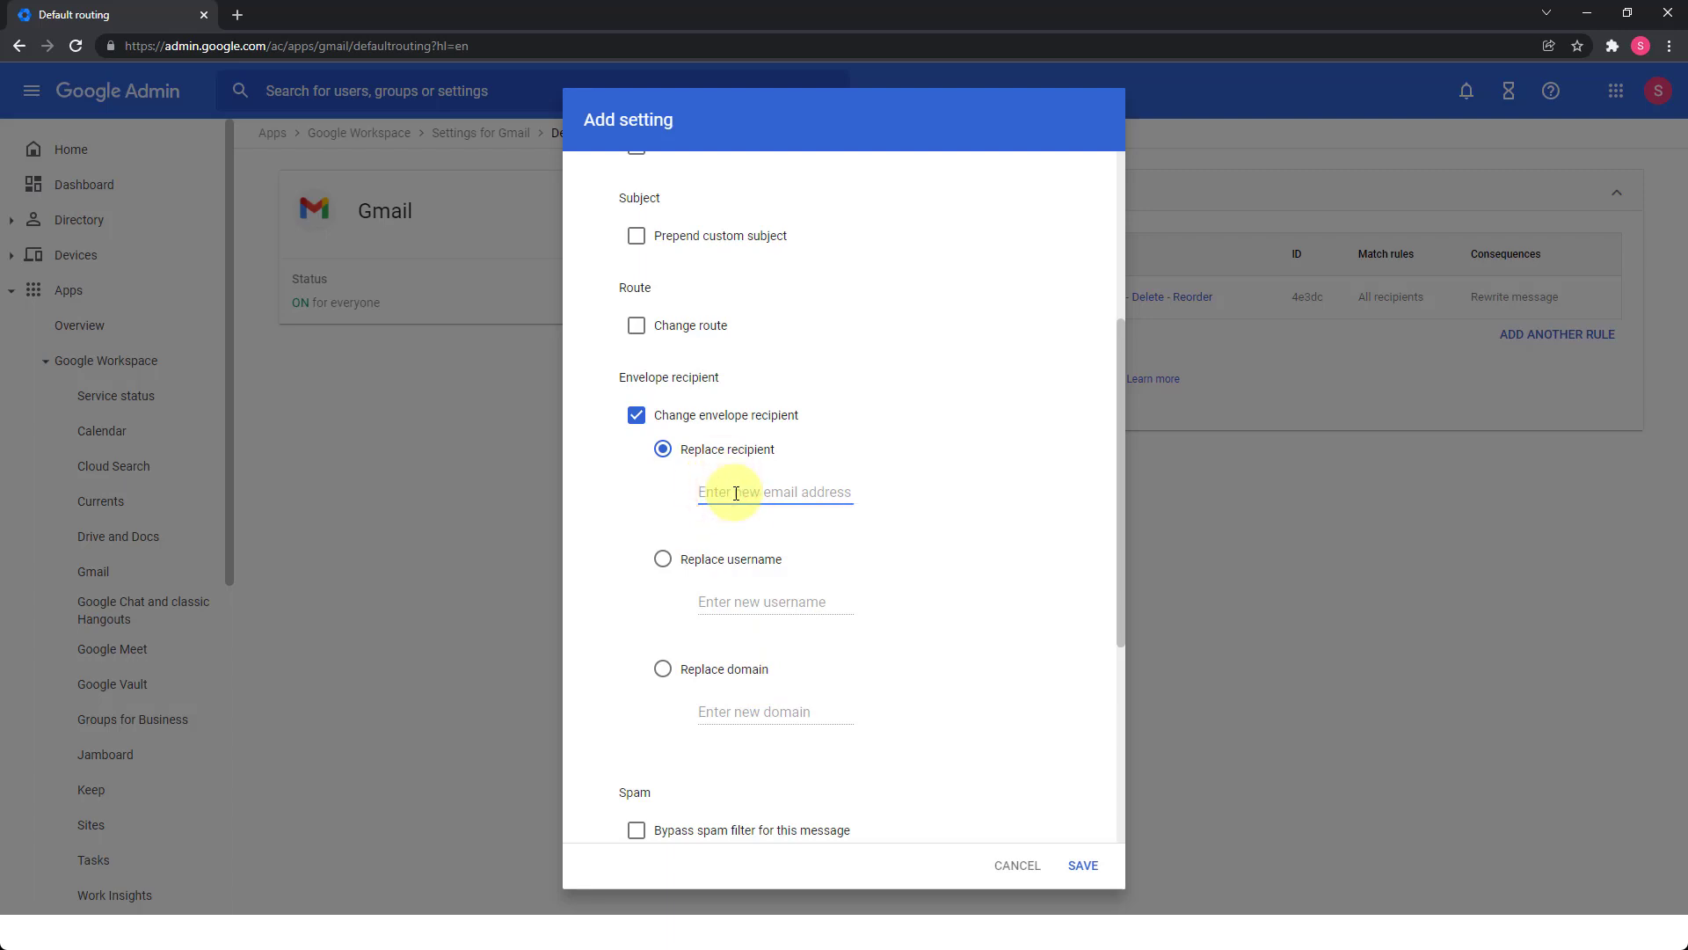
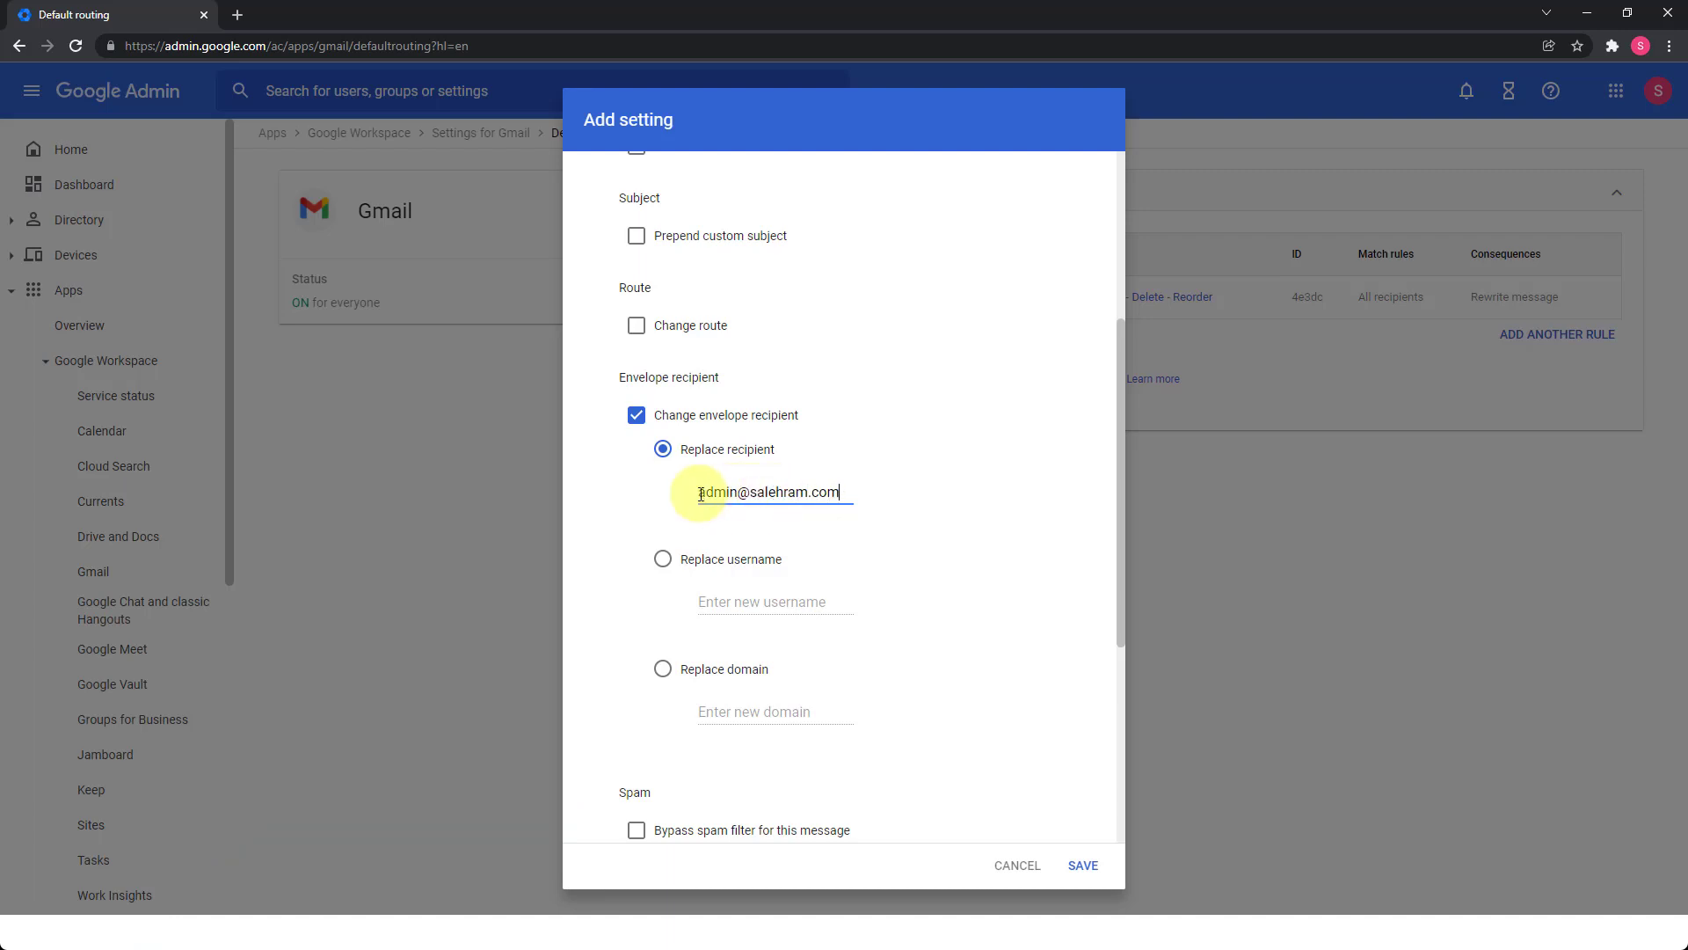
Review the rule, limited to non-recognized addresses, and save it as the second Default routing rule.
{"action": "scroll", "coordinate": [701, 493], "scroll_direction": "down", "scroll_amount": 5}
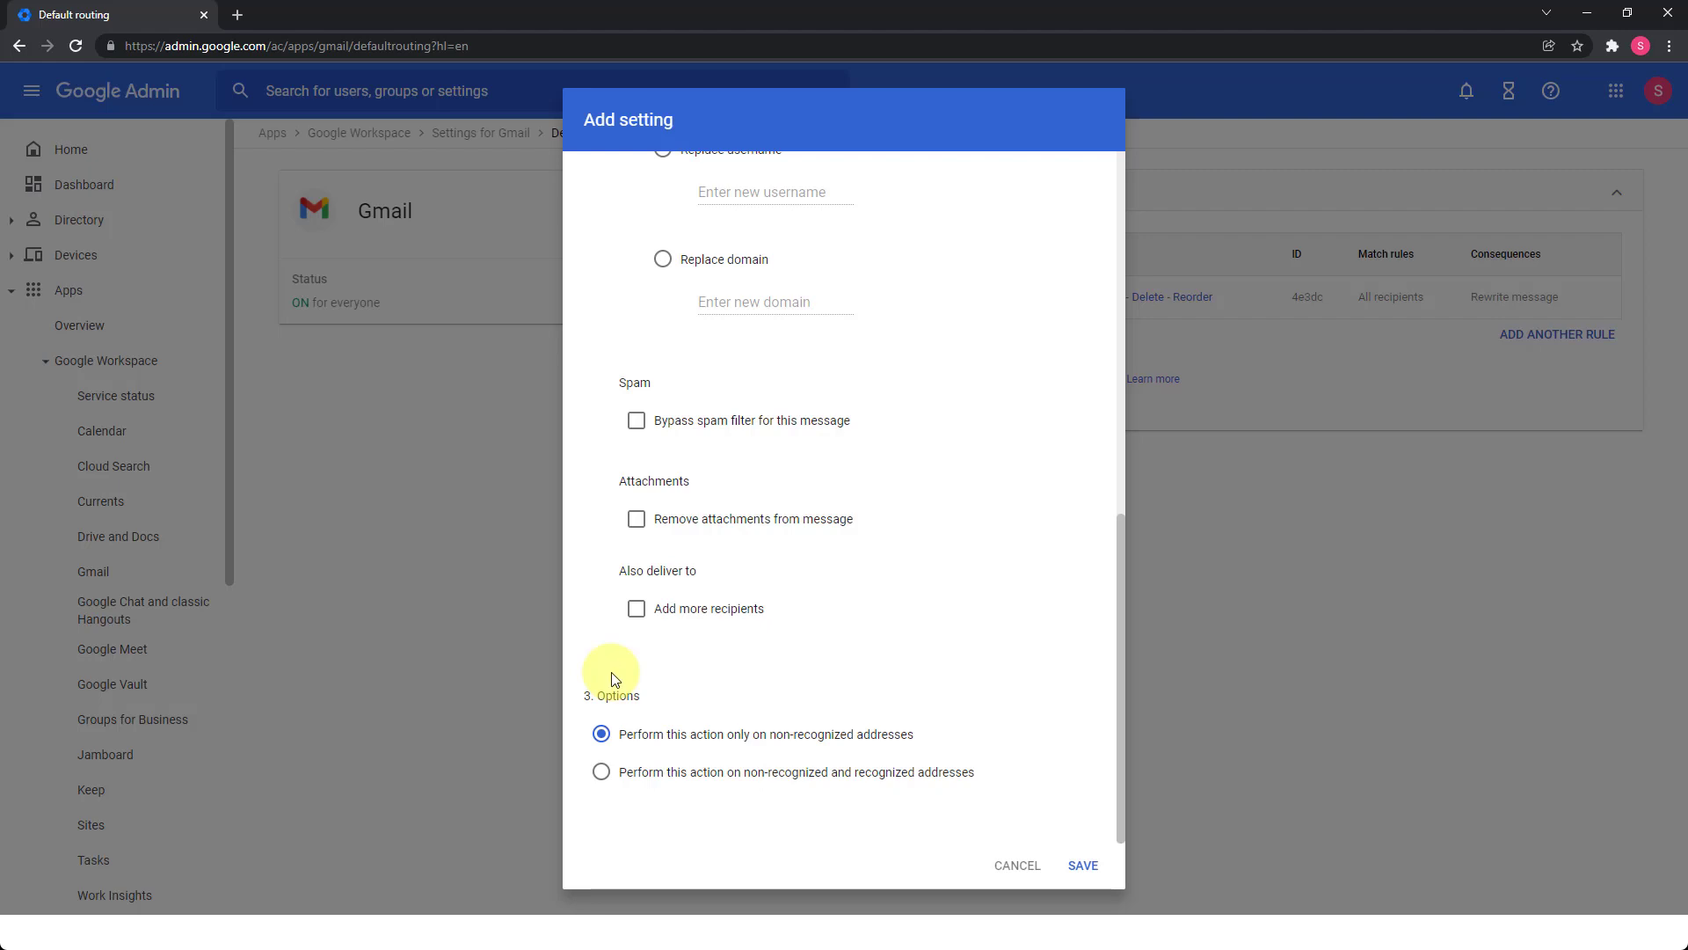
{"action": "scroll", "coordinate": [673, 683], "scroll_direction": "up", "scroll_amount": 6}
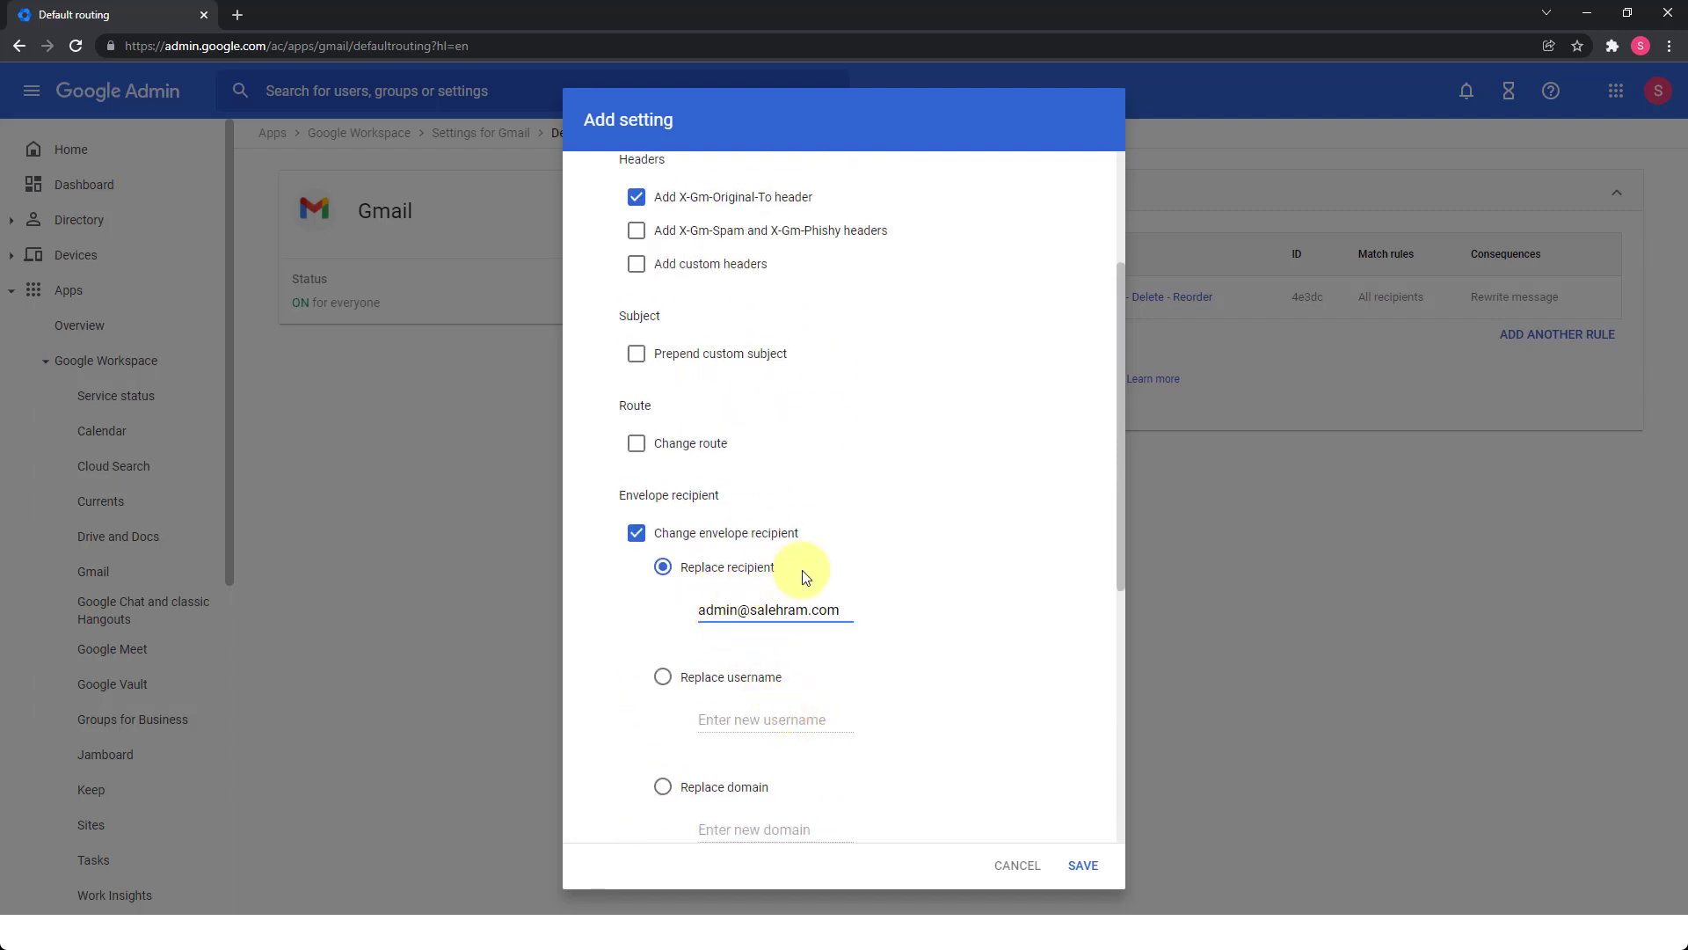
{"action": "left_click", "coordinate": [1084, 867]}
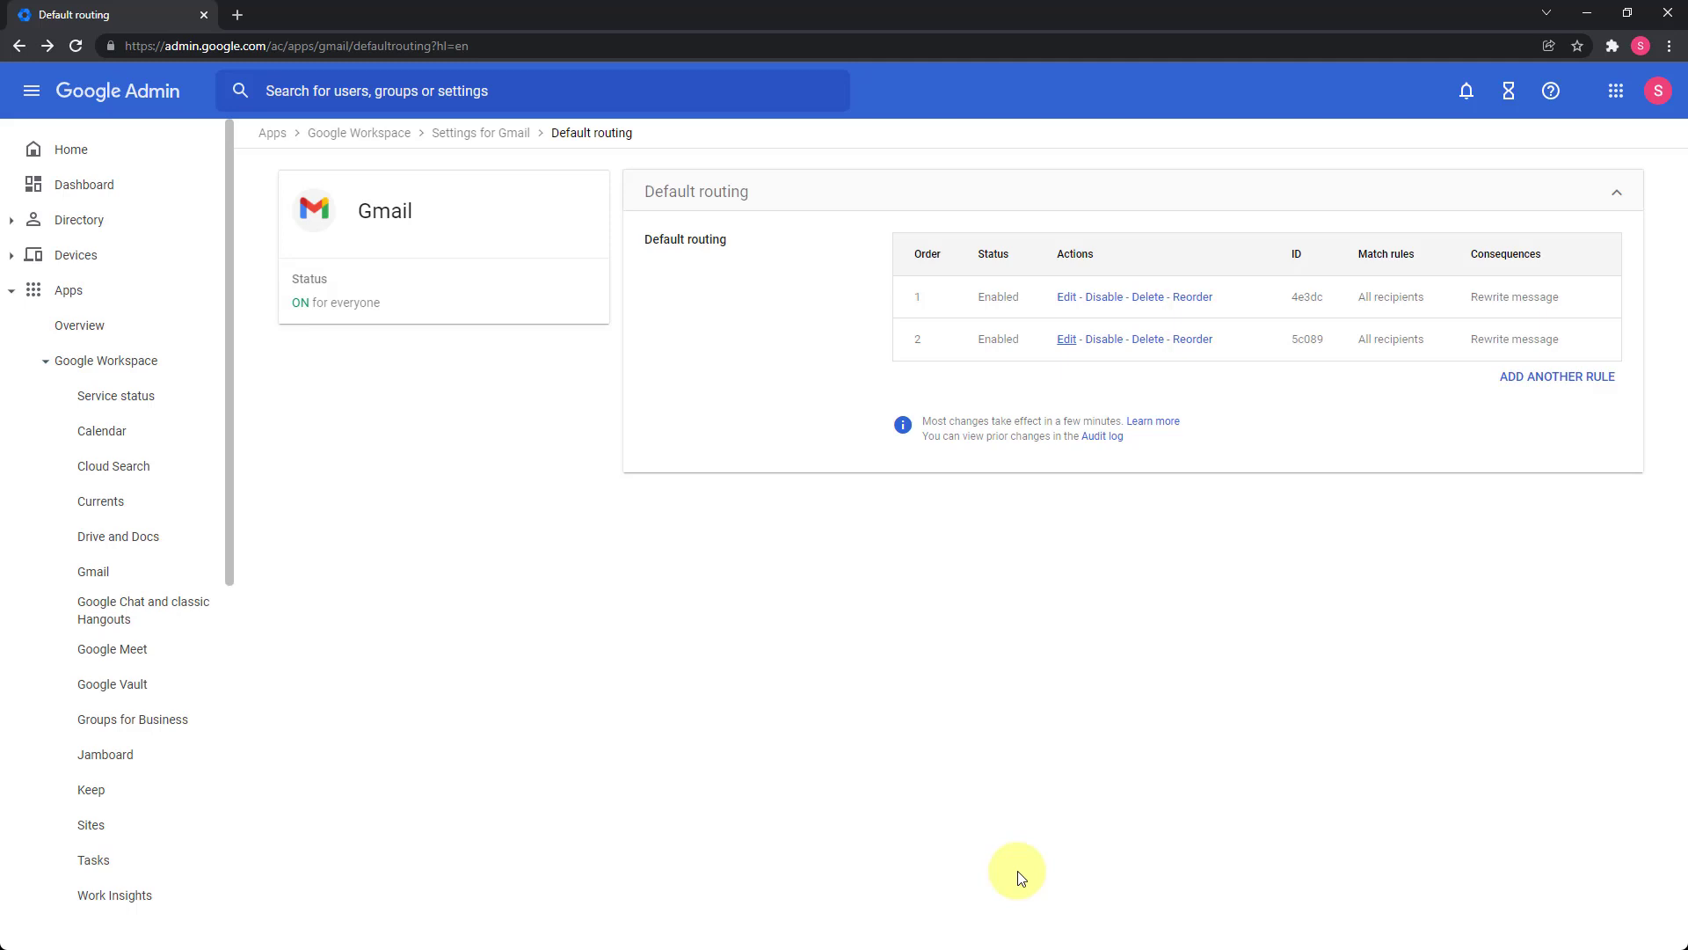
Return to the Settings for Gmail overview and open its Routing card, showing the existing Catch all rule.
{"action": "left_click", "coordinate": [493, 138]}
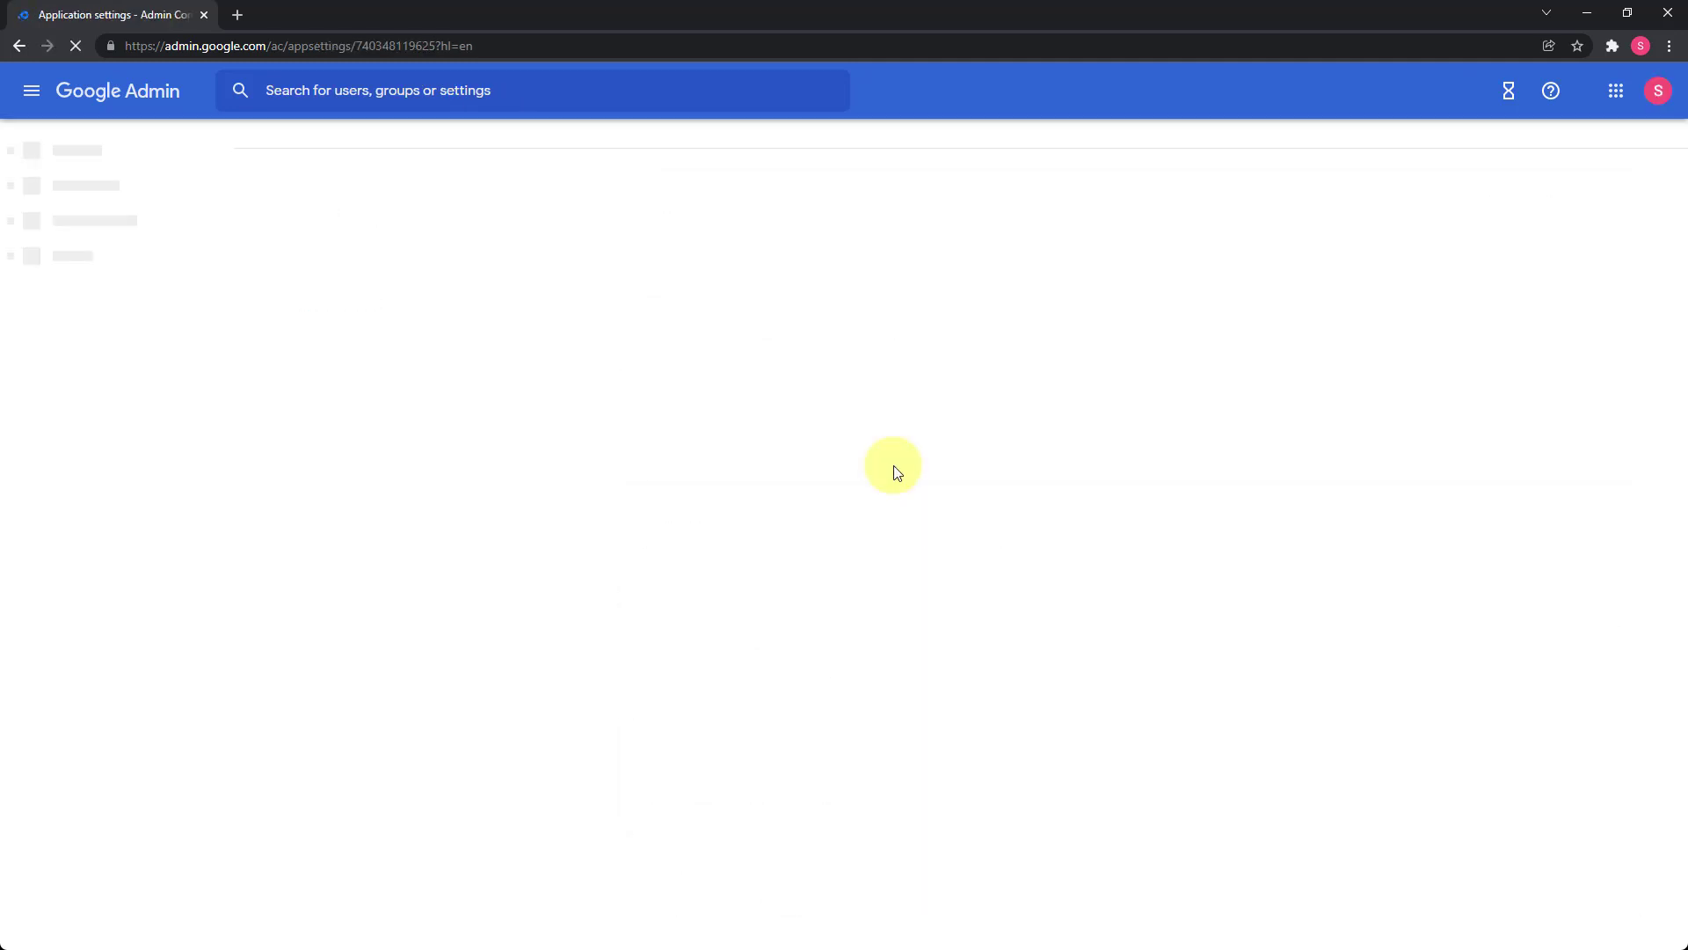
{"action": "scroll", "coordinate": [895, 470], "scroll_direction": "down", "scroll_amount": 7}
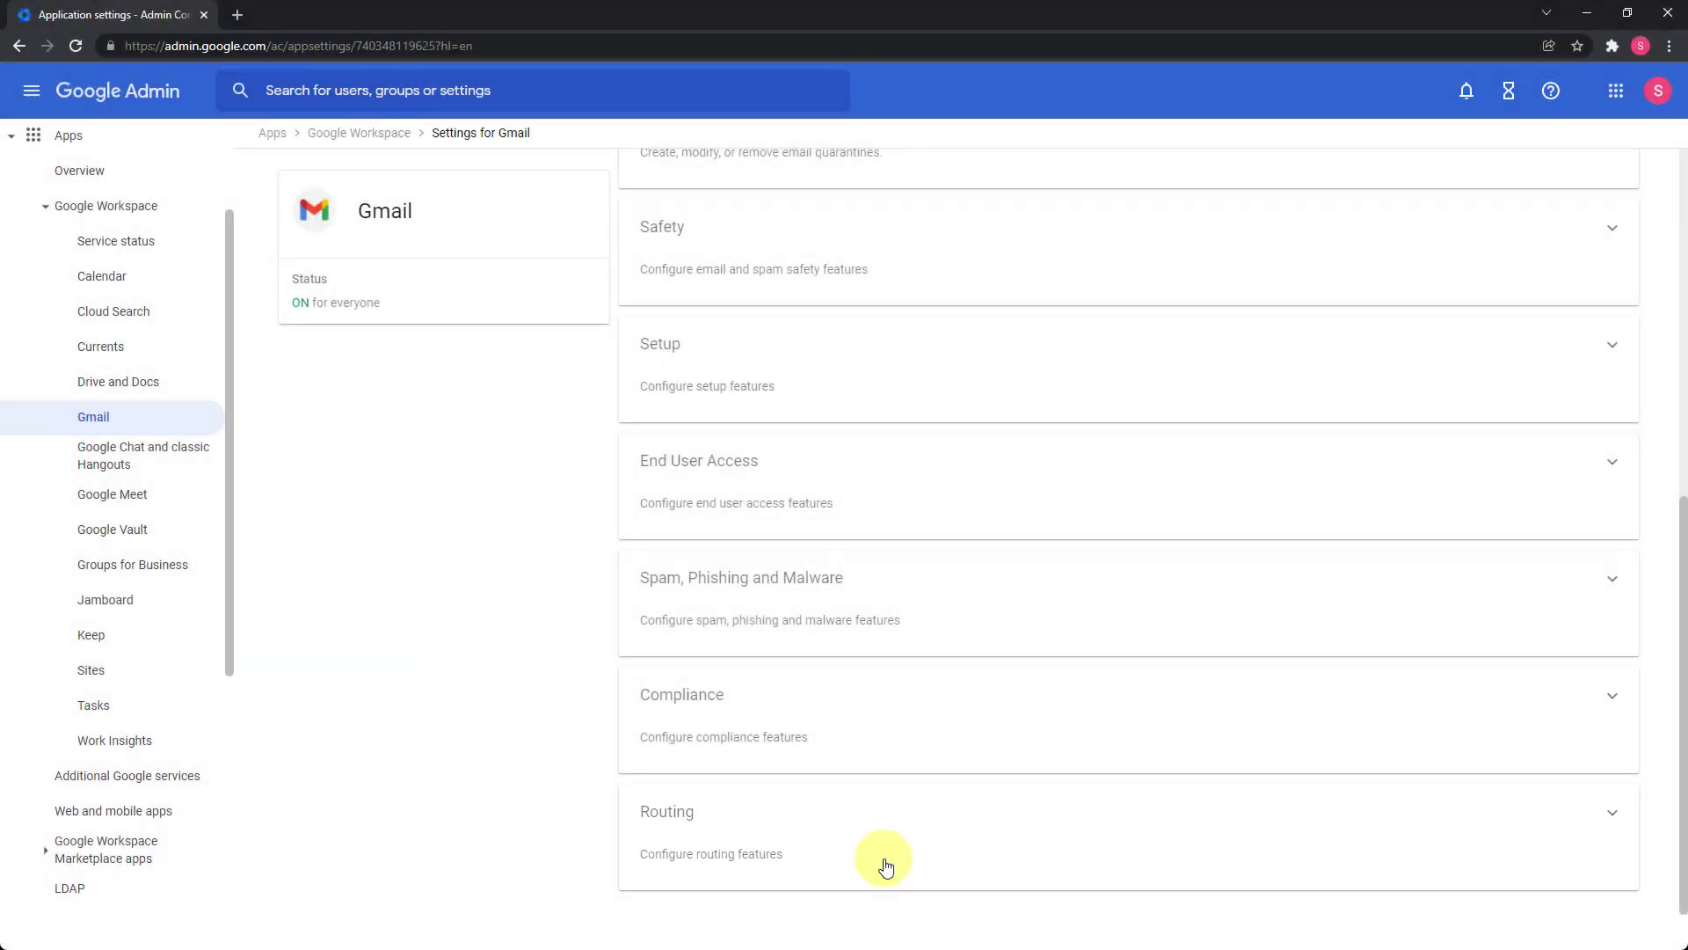
{"action": "left_click", "coordinate": [886, 866]}
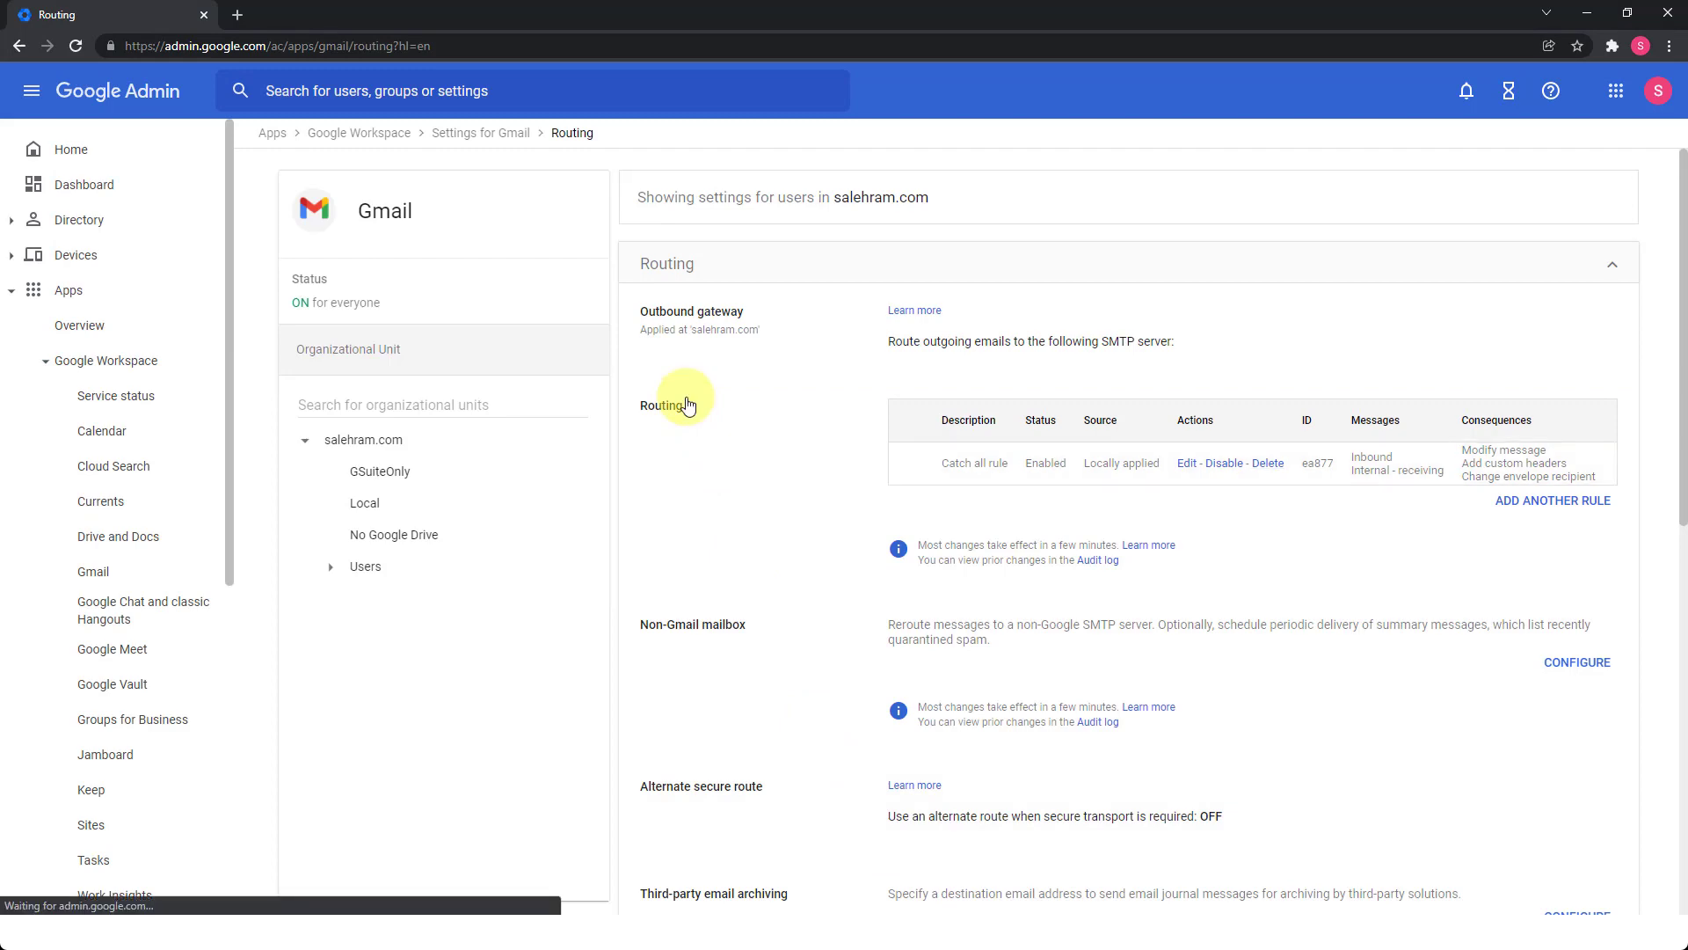
Add a routing rule described 'Default catch-all' covering Inbound and Internal - Receiving messages.
{"action": "left_click", "coordinate": [1517, 510]}
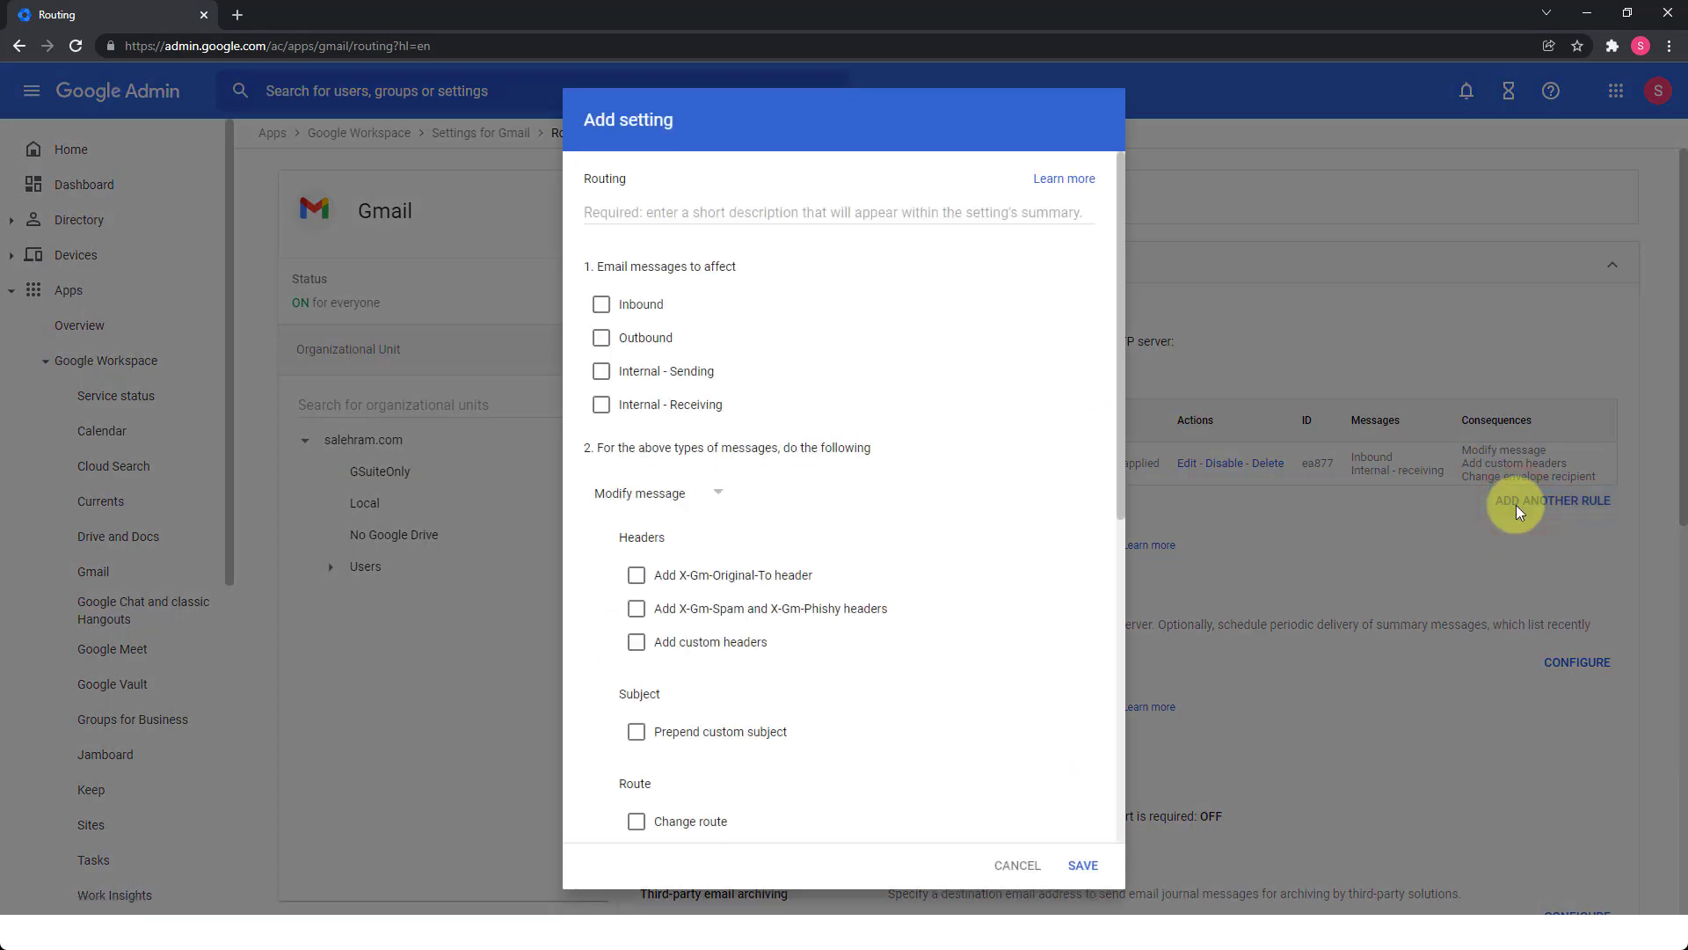
{"action": "left_click", "coordinate": [702, 214]}
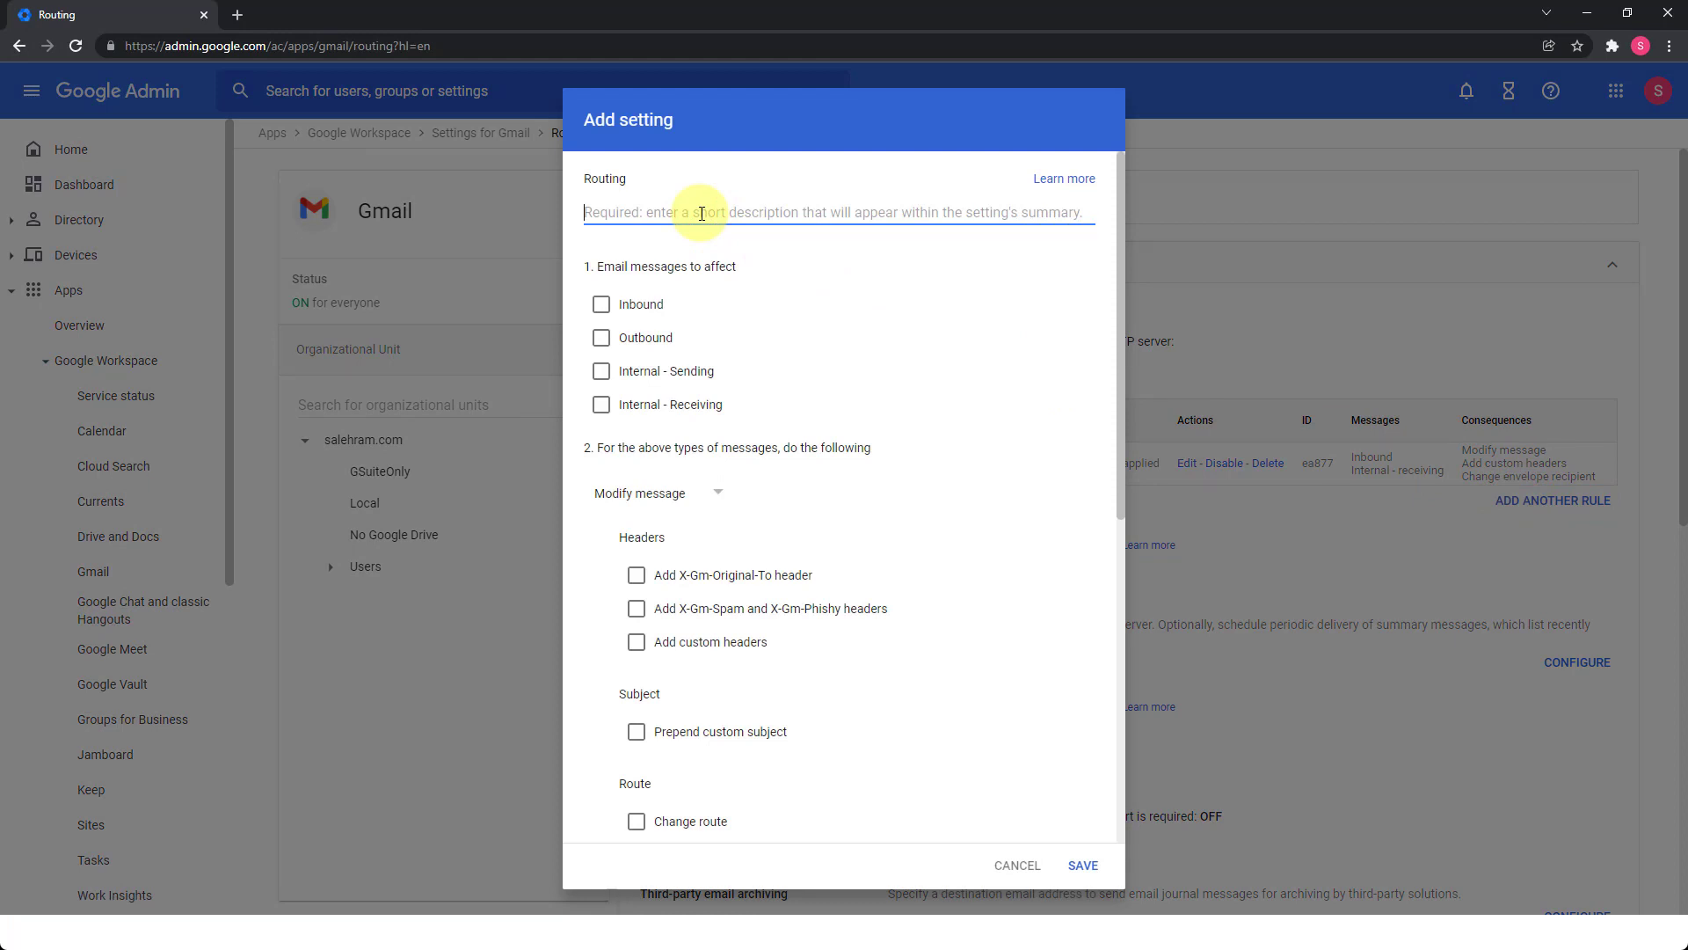
{"action": "type", "text": "Default catch"}
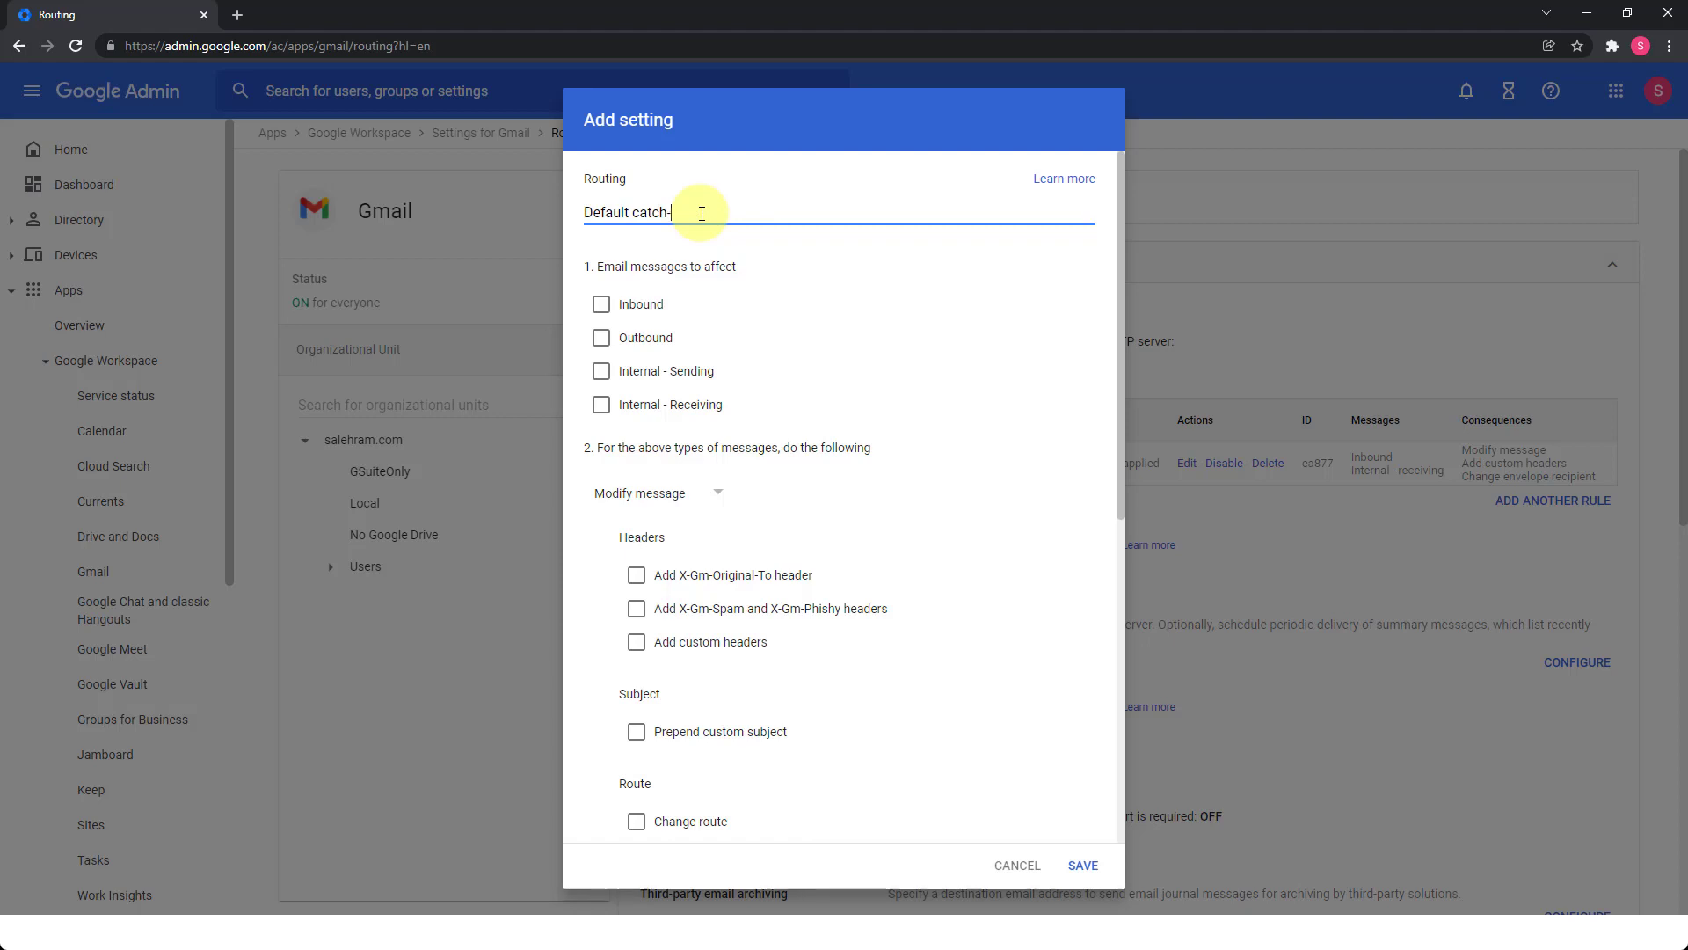
{"action": "type", "text": "-all"}
{"action": "left_click", "coordinate": [644, 304]}
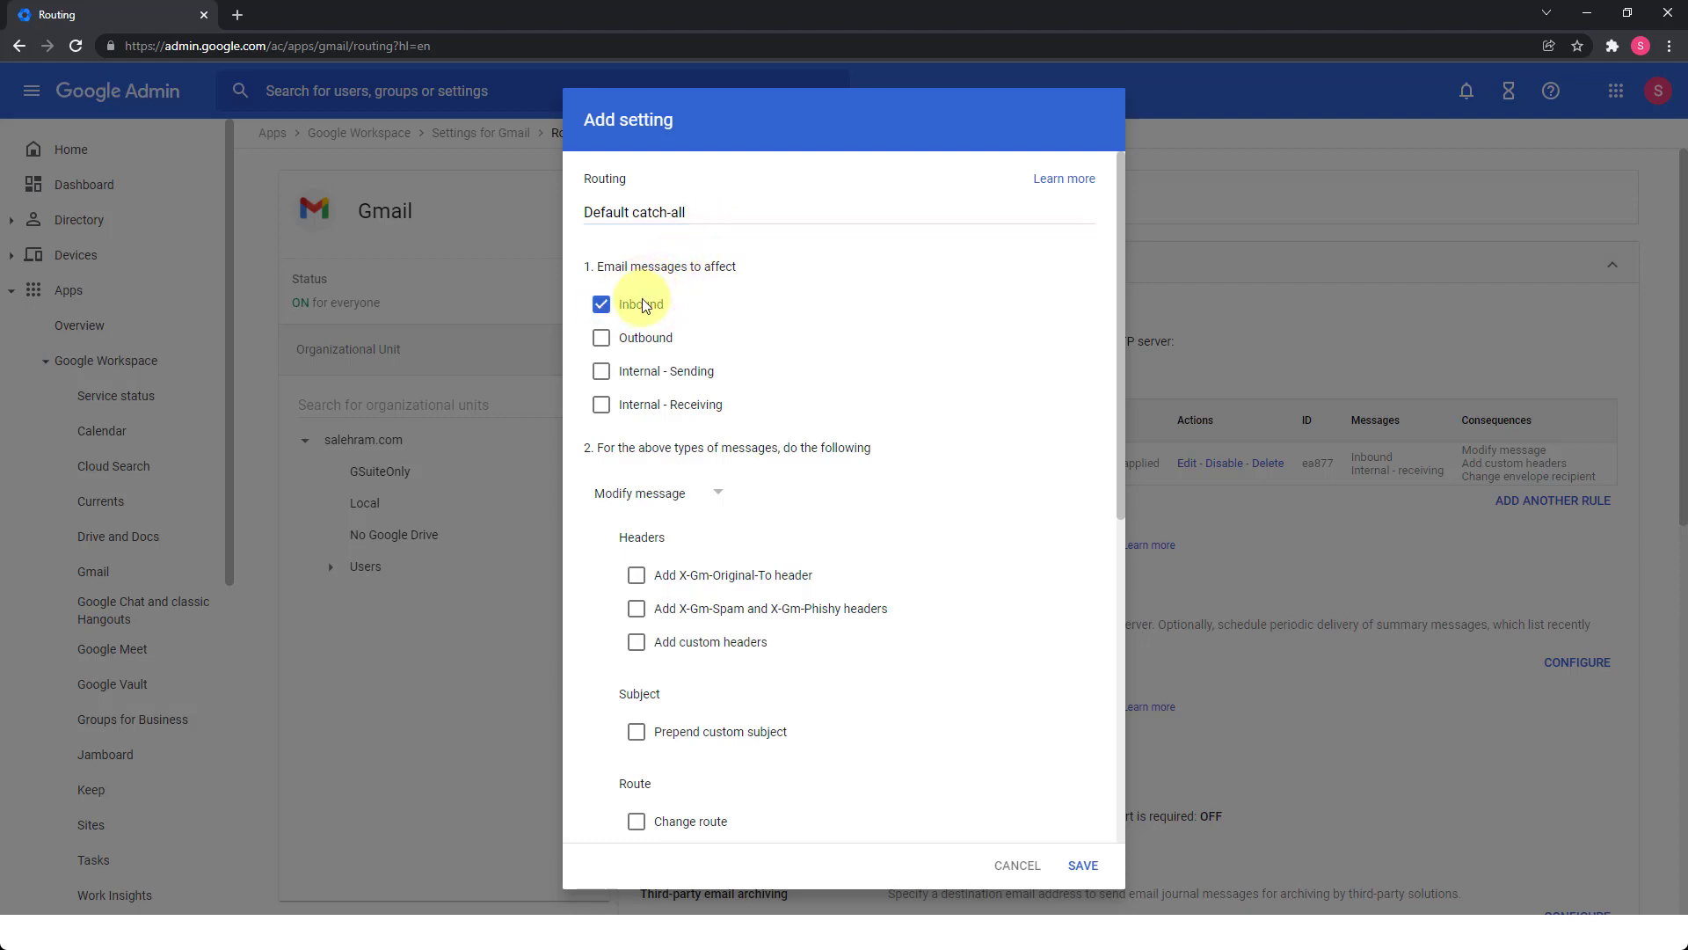
{"action": "left_click", "coordinate": [605, 412]}
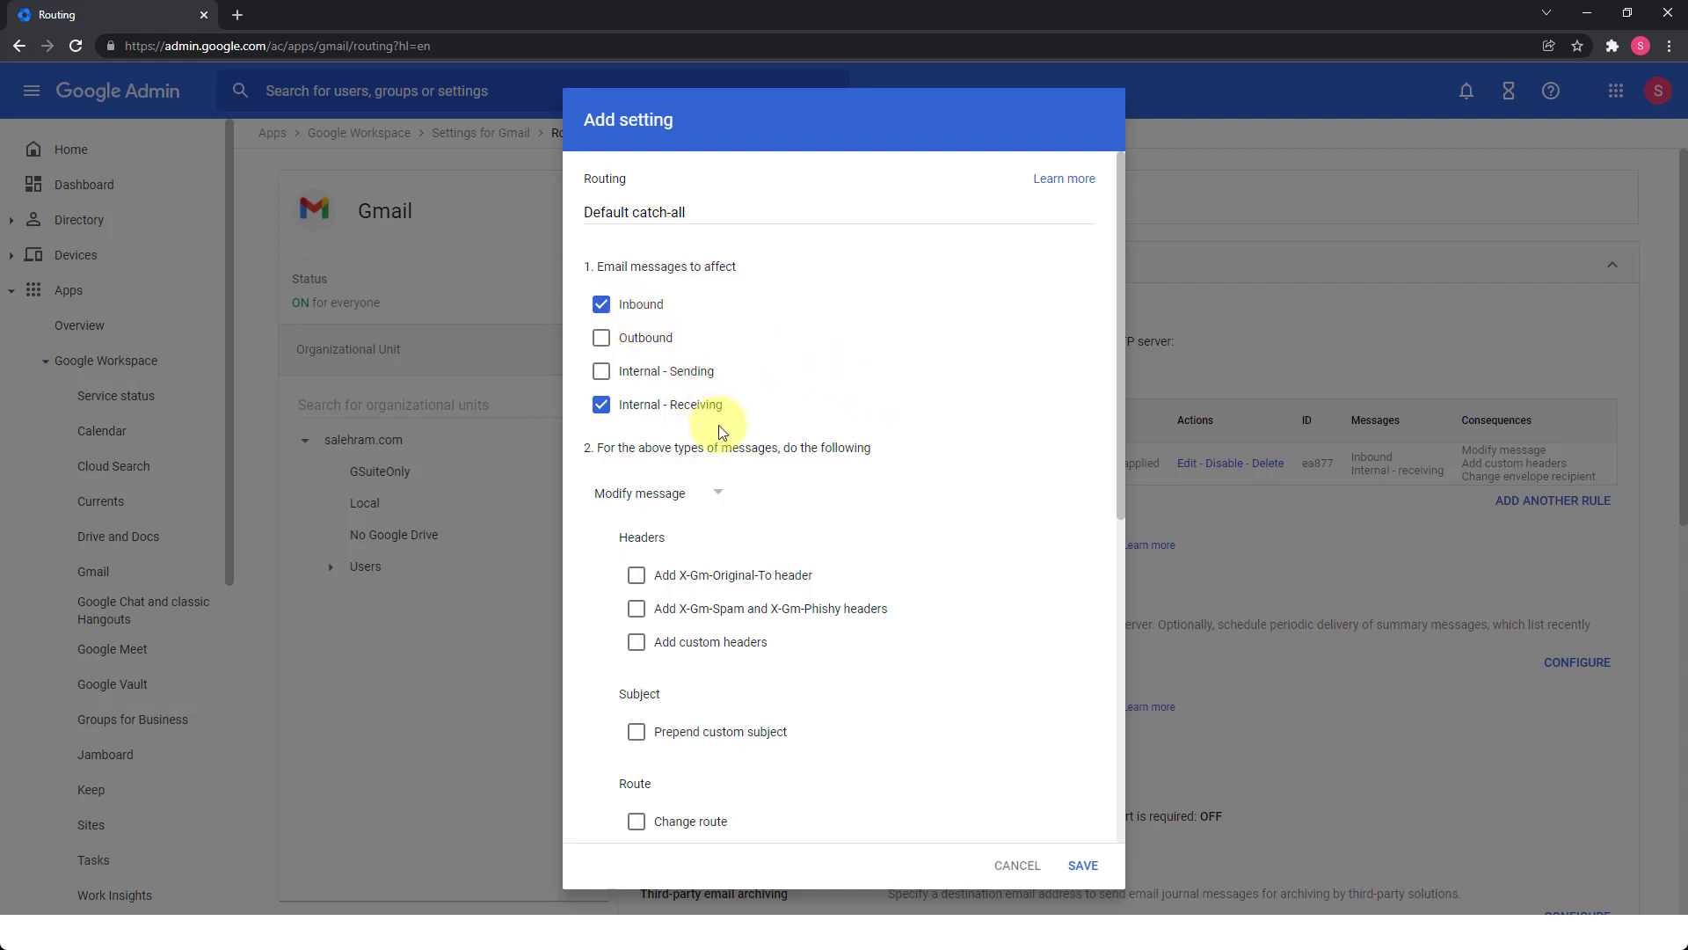
{"action": "scroll", "coordinate": [719, 431], "scroll_direction": "down", "scroll_amount": 1}
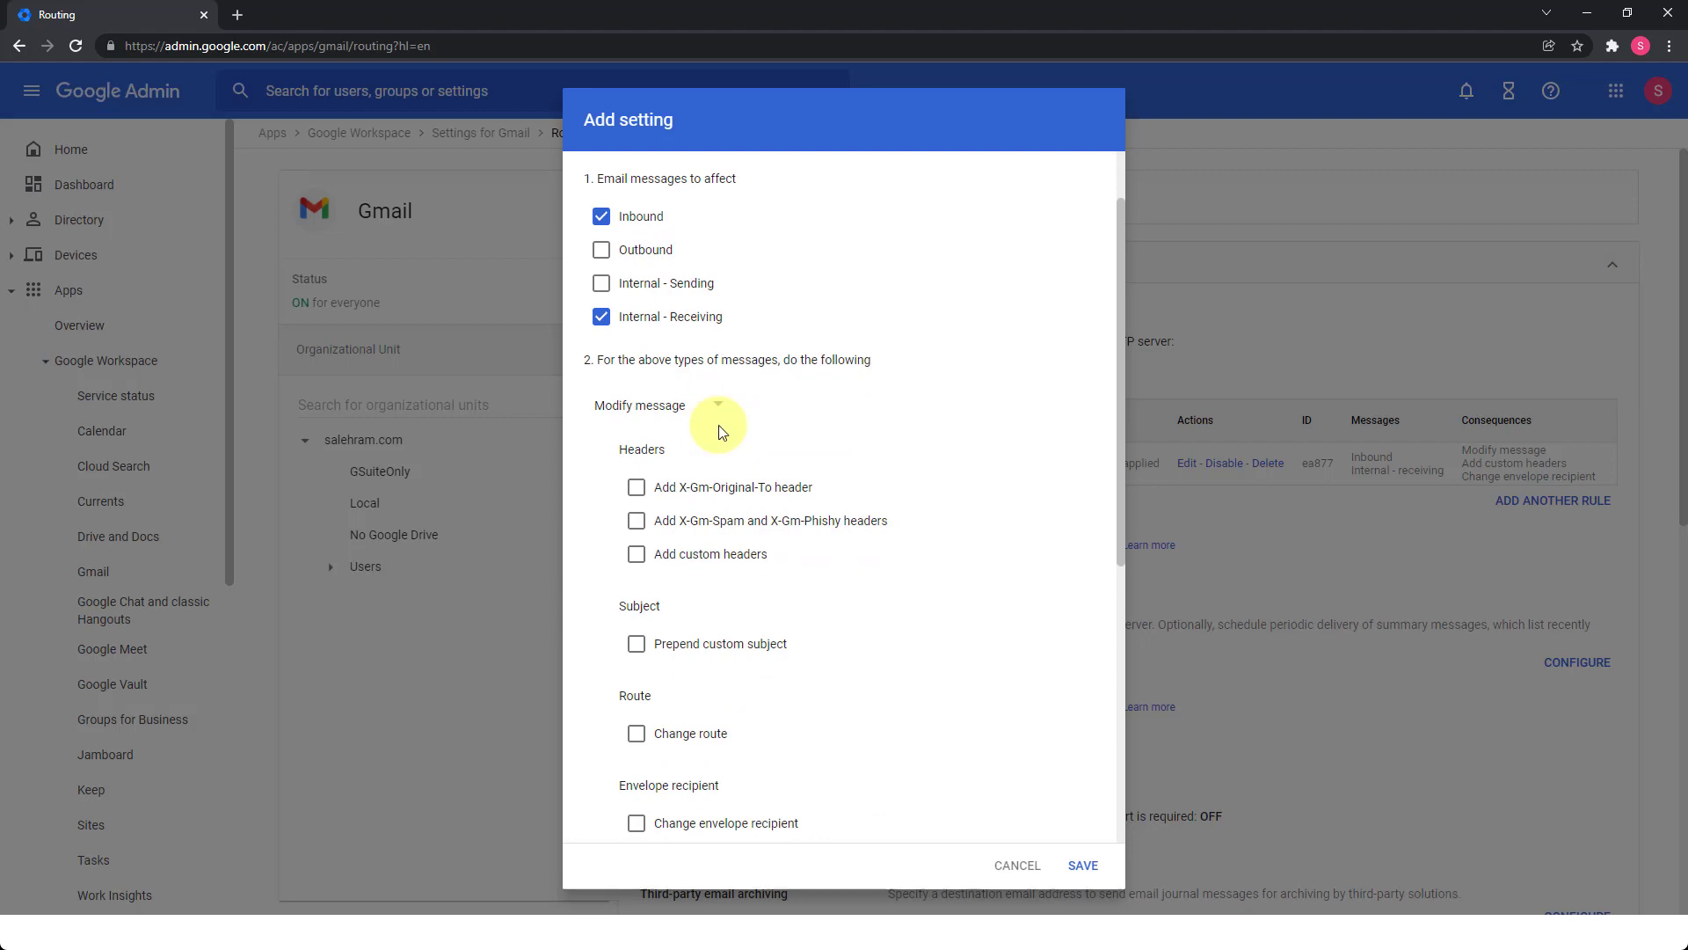
Enable 'Add X-Gm-Original-To header' and 'Change envelope recipient', keeping 'Replace recipient' selected.
{"action": "left_click", "coordinate": [638, 489]}
{"action": "scroll", "coordinate": [643, 494], "scroll_direction": "down", "scroll_amount": 2}
{"action": "scroll", "coordinate": [643, 494], "scroll_direction": "down", "scroll_amount": 1}
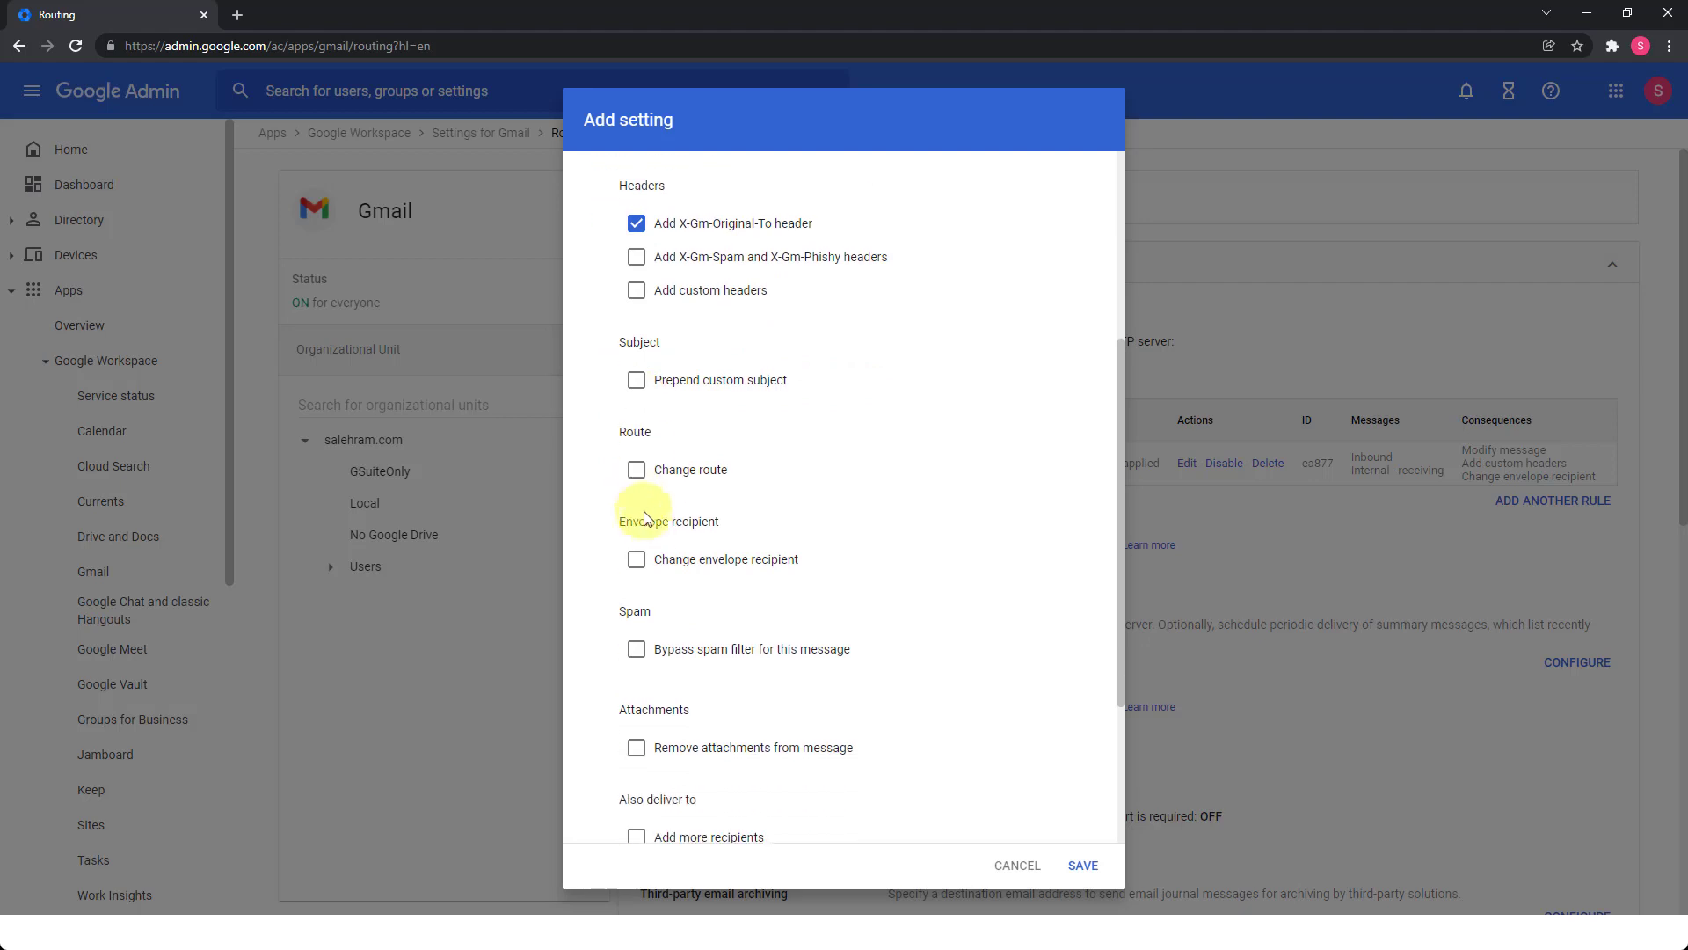
{"action": "left_click", "coordinate": [637, 560]}
{"action": "left_click", "coordinate": [766, 626]}
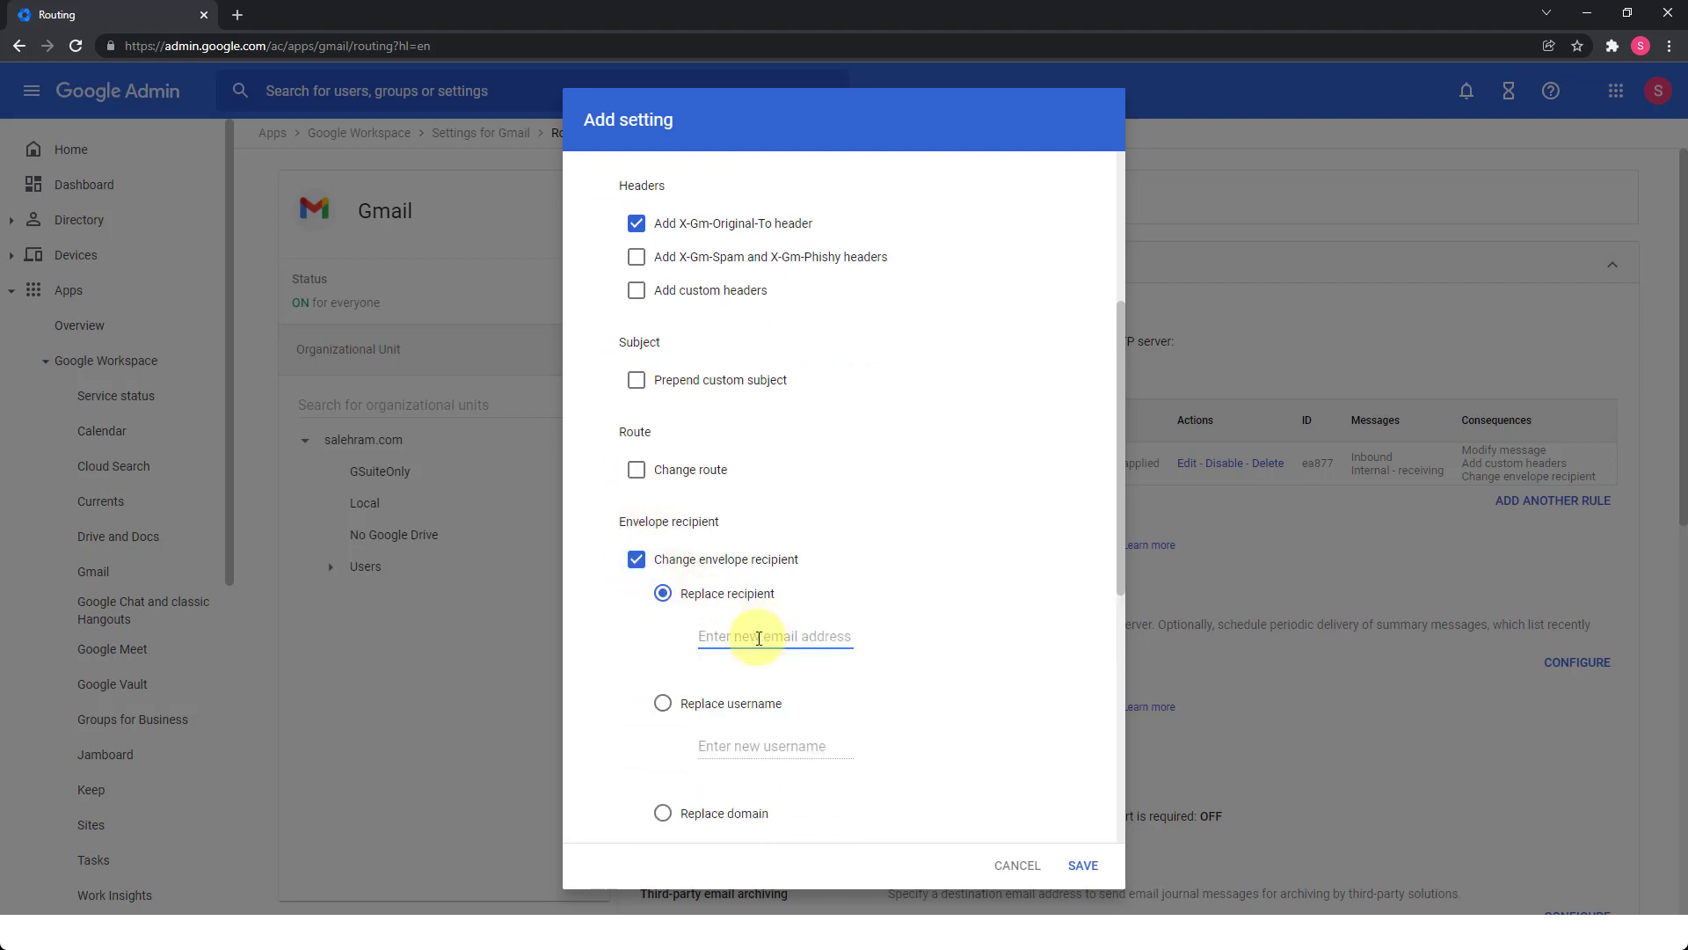
{"action": "scroll", "coordinate": [759, 638], "scroll_direction": "down", "scroll_amount": 6}
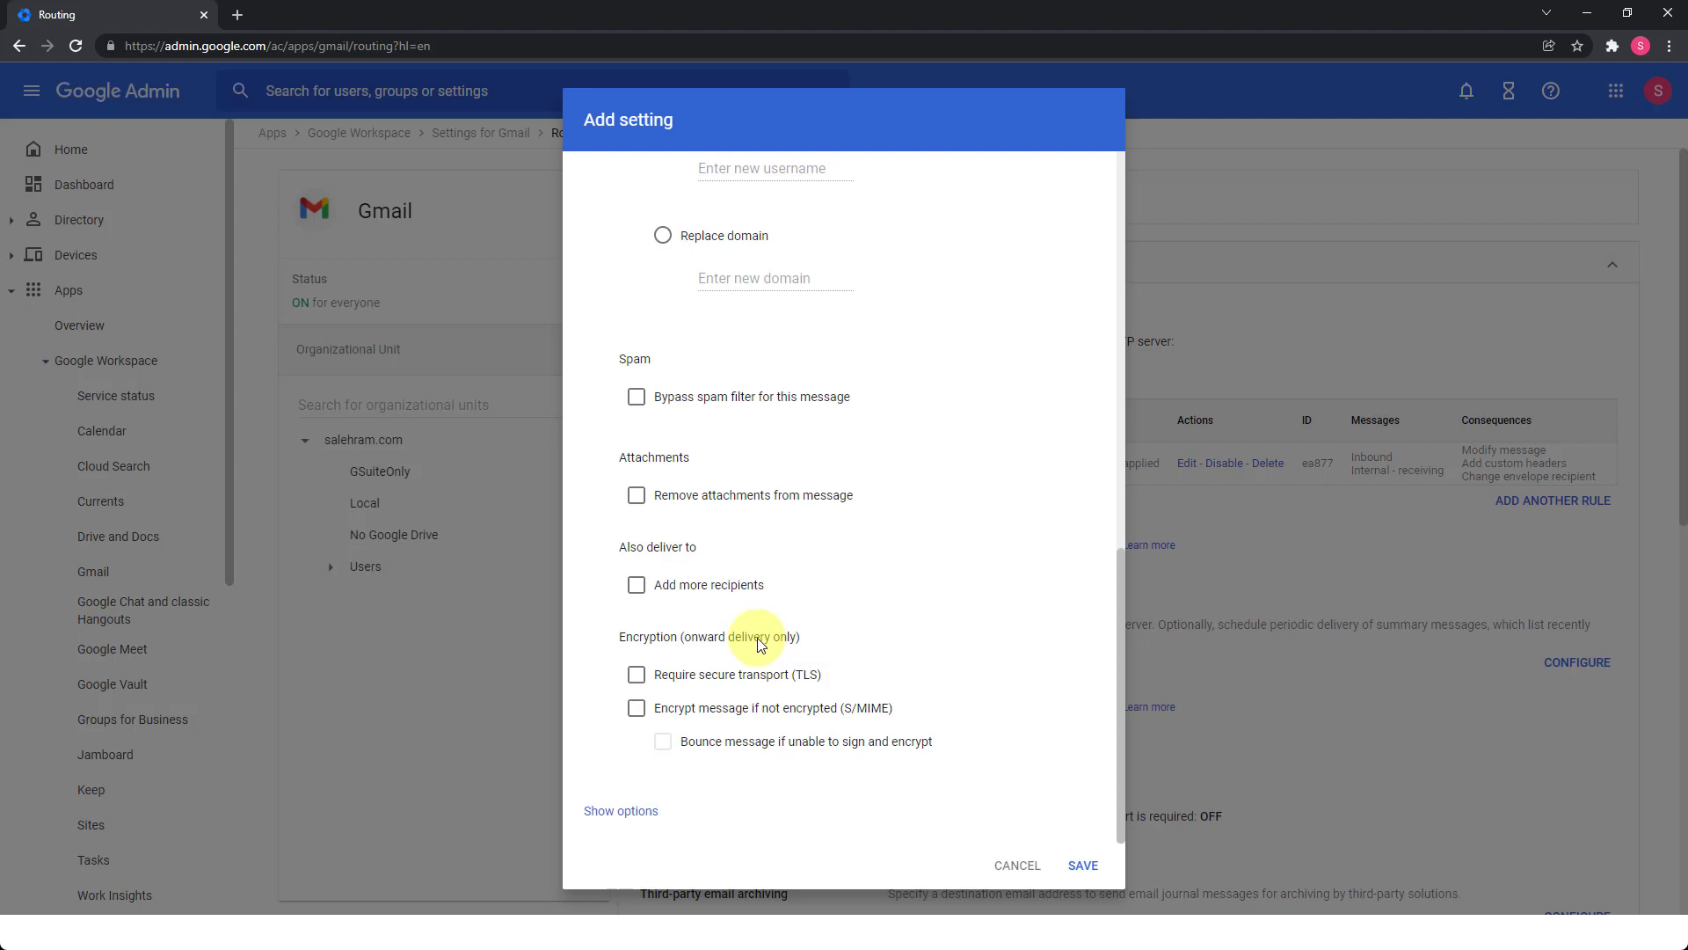
In the rule's advanced options, set Account types to affect to Unrecognized / Catch-all only, unticking Users.
{"action": "left_click", "coordinate": [620, 809]}
{"action": "scroll", "coordinate": [678, 774], "scroll_direction": "down", "scroll_amount": 6}
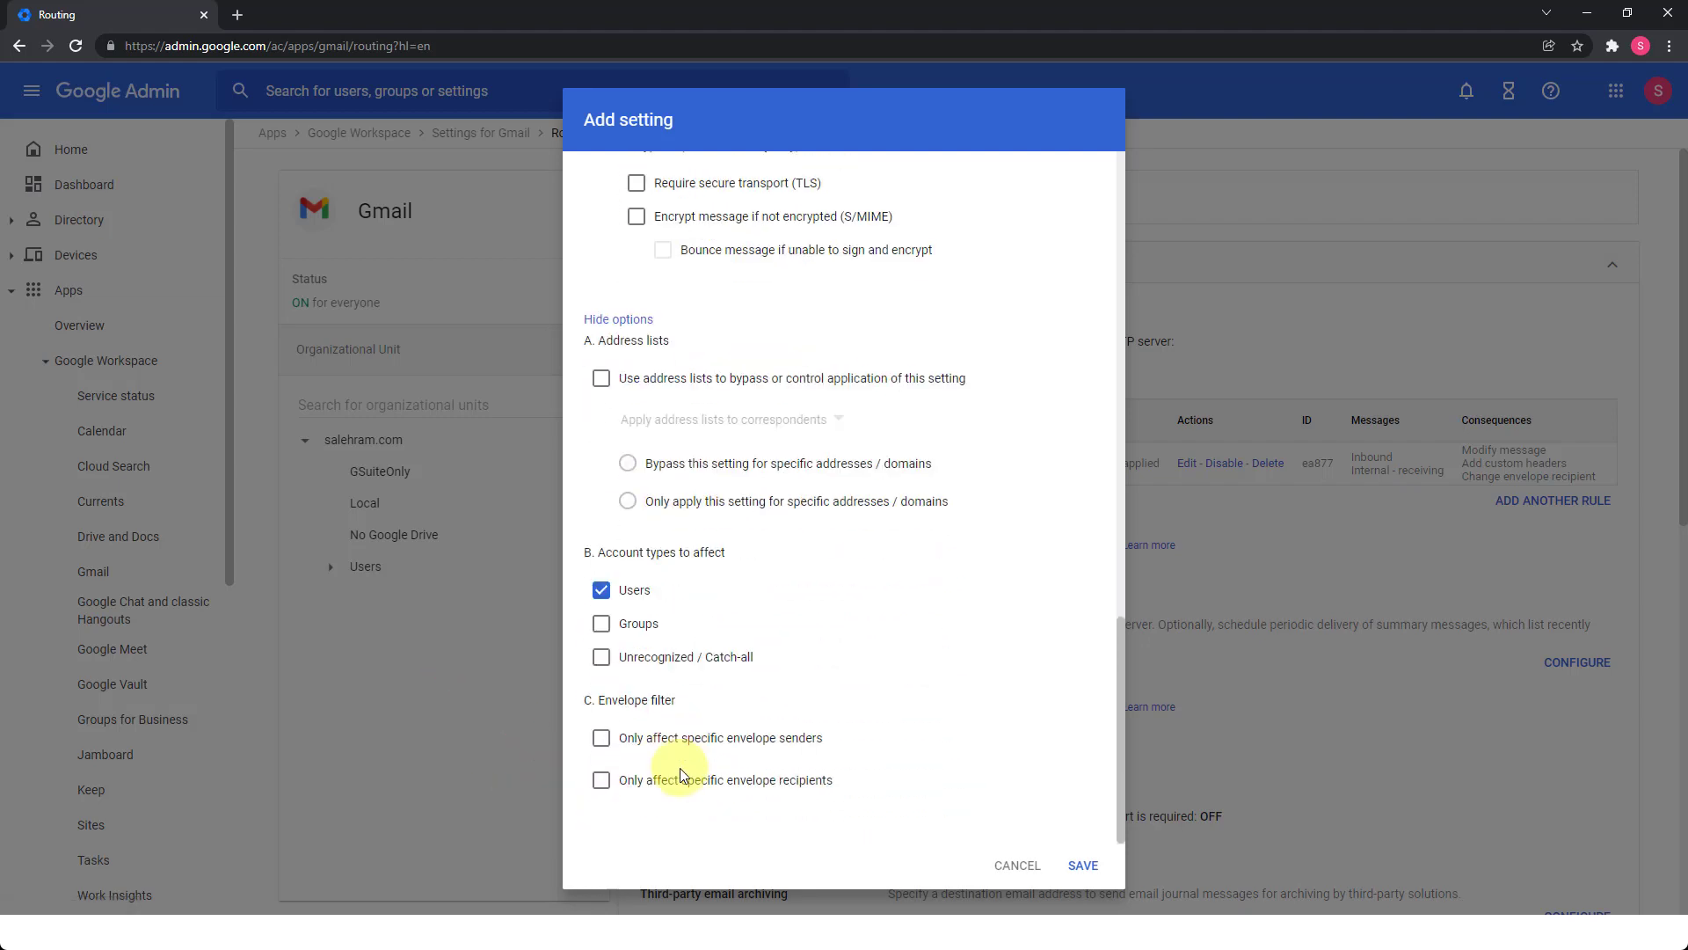
{"action": "left_click", "coordinate": [603, 660]}
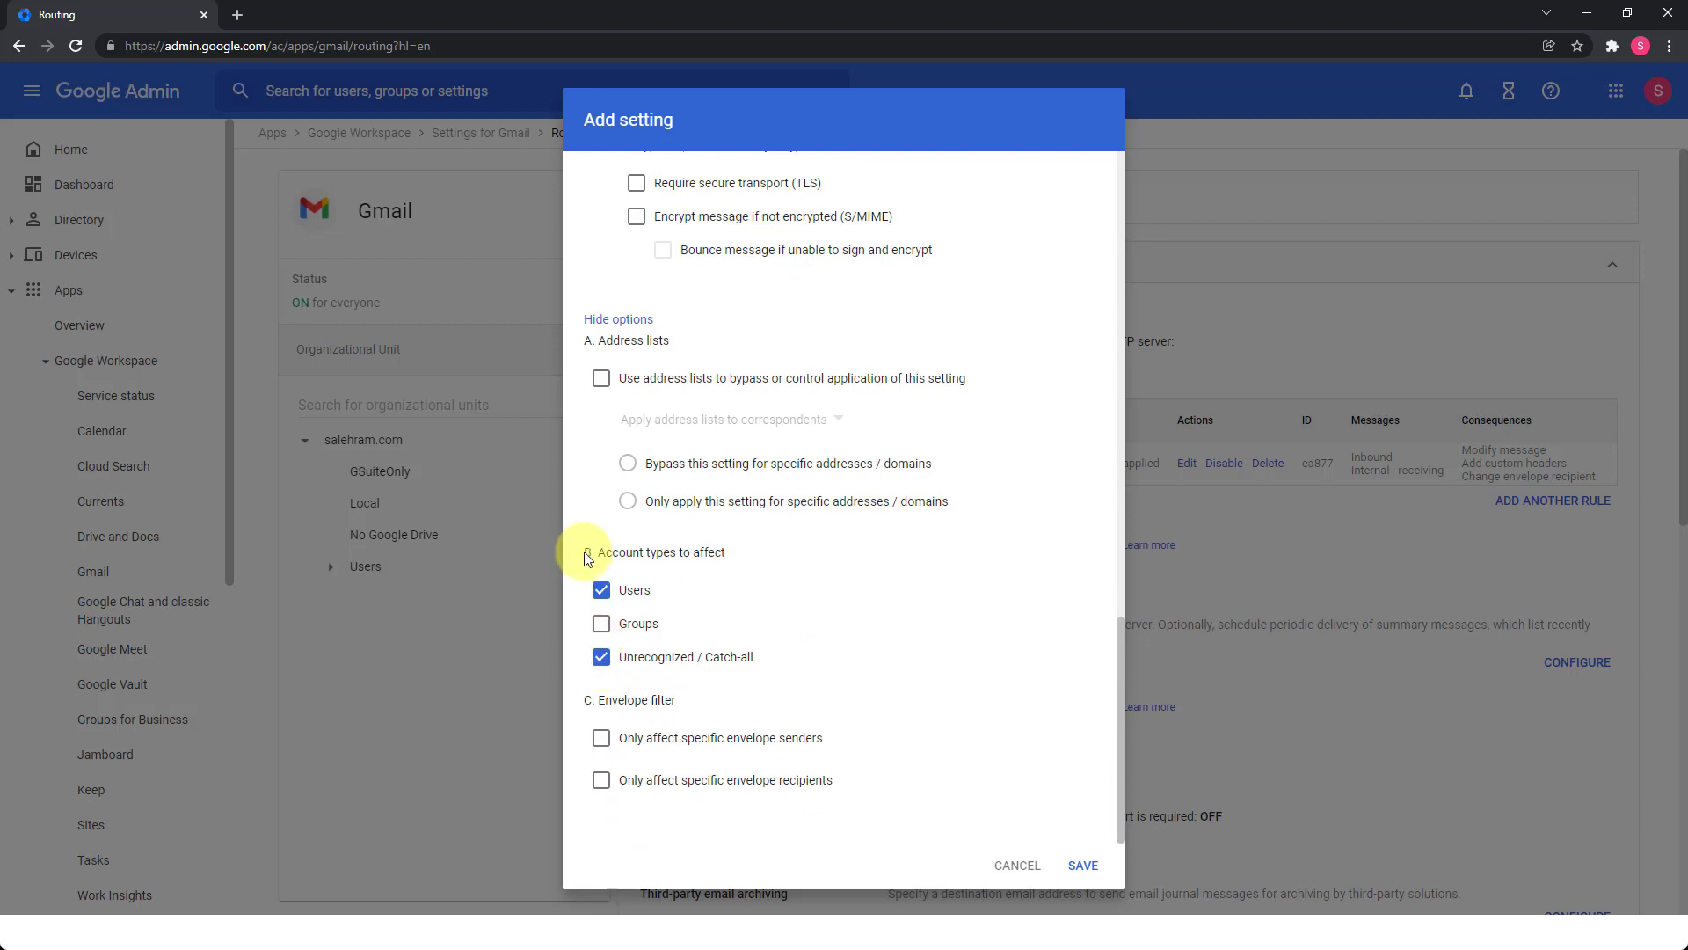
{"action": "left_click", "coordinate": [601, 590]}
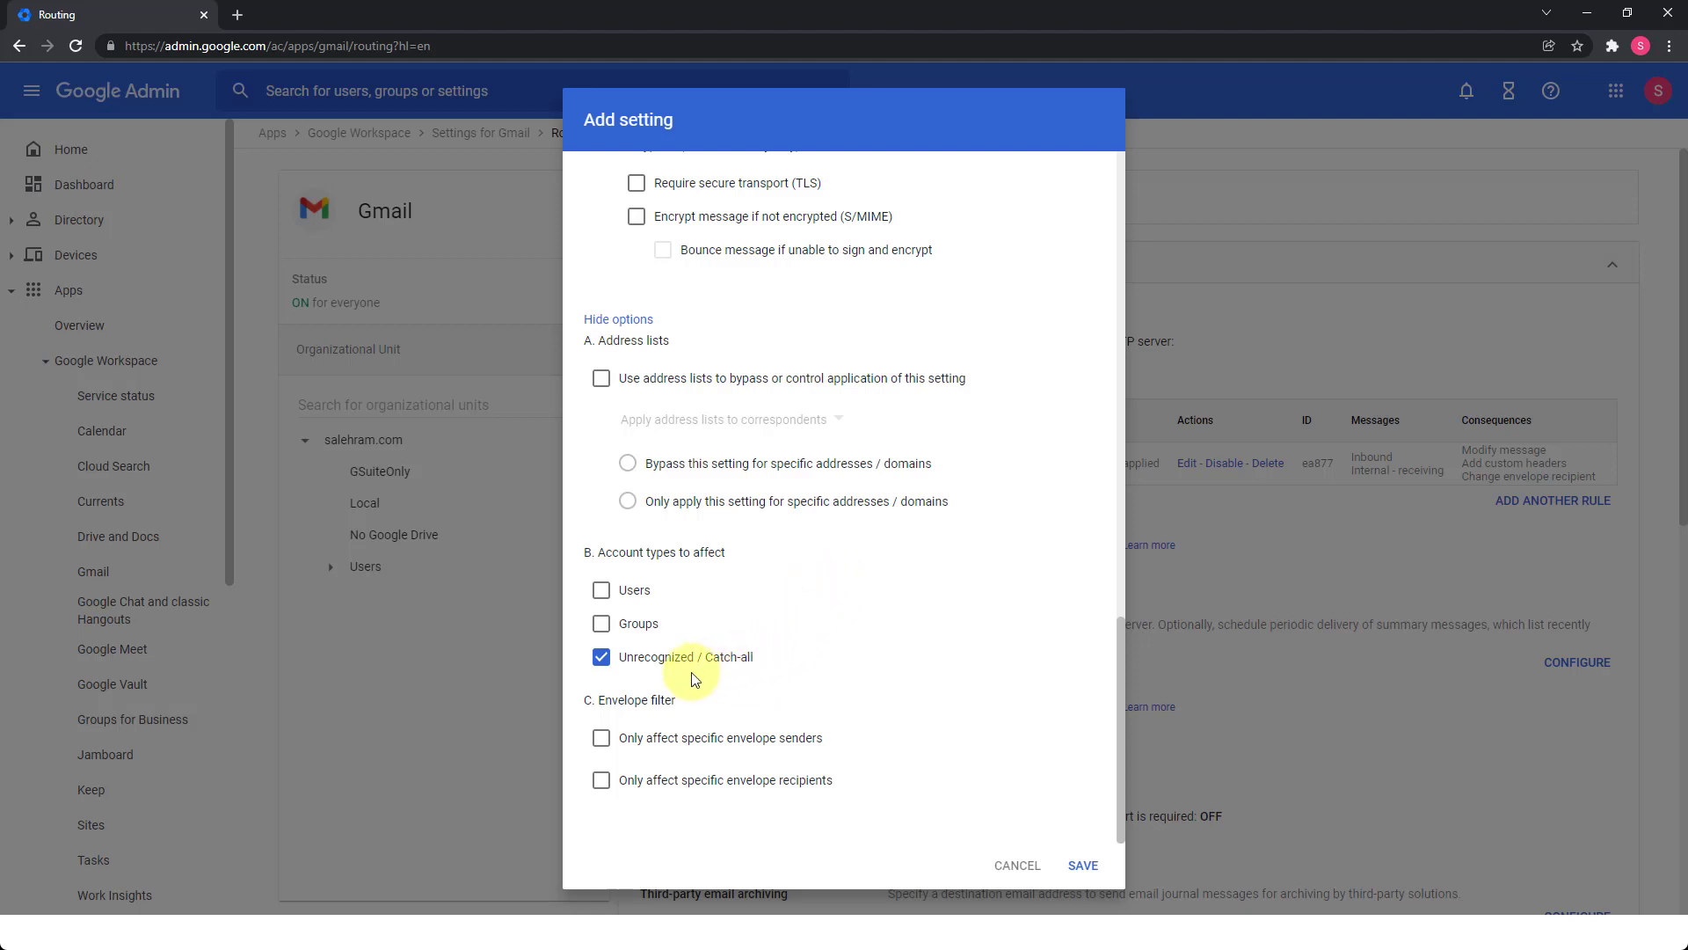
{"action": "scroll", "coordinate": [811, 530], "scroll_direction": "up", "scroll_amount": 10}
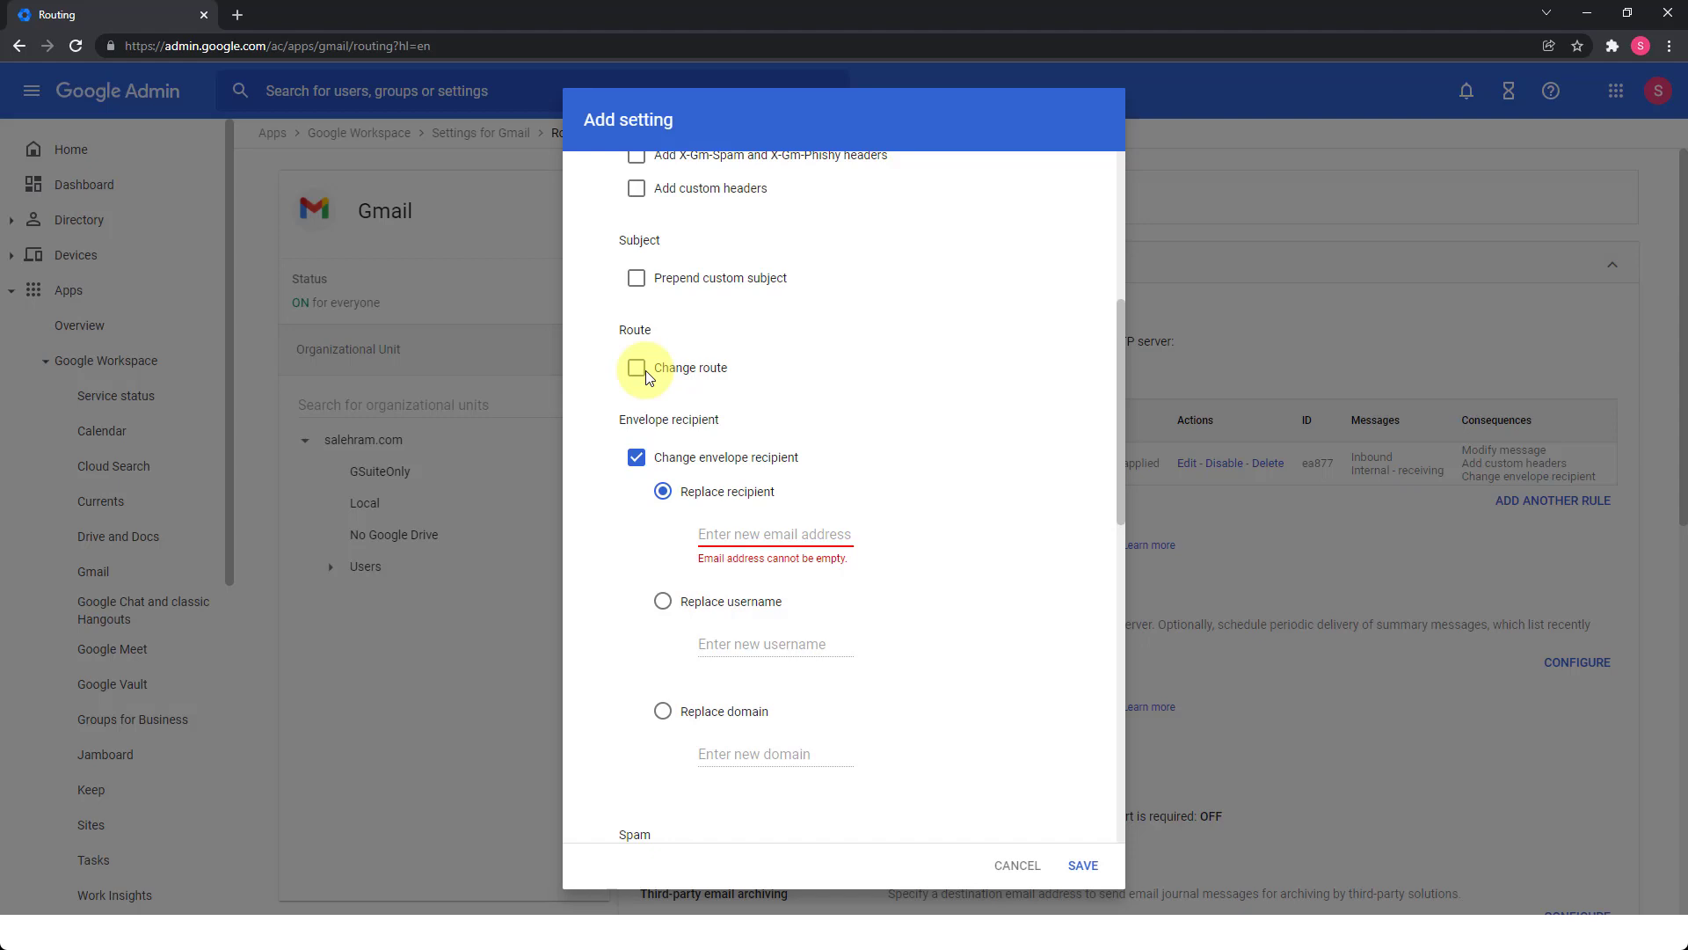
{"action": "scroll", "coordinate": [646, 376], "scroll_direction": "up", "scroll_amount": 3}
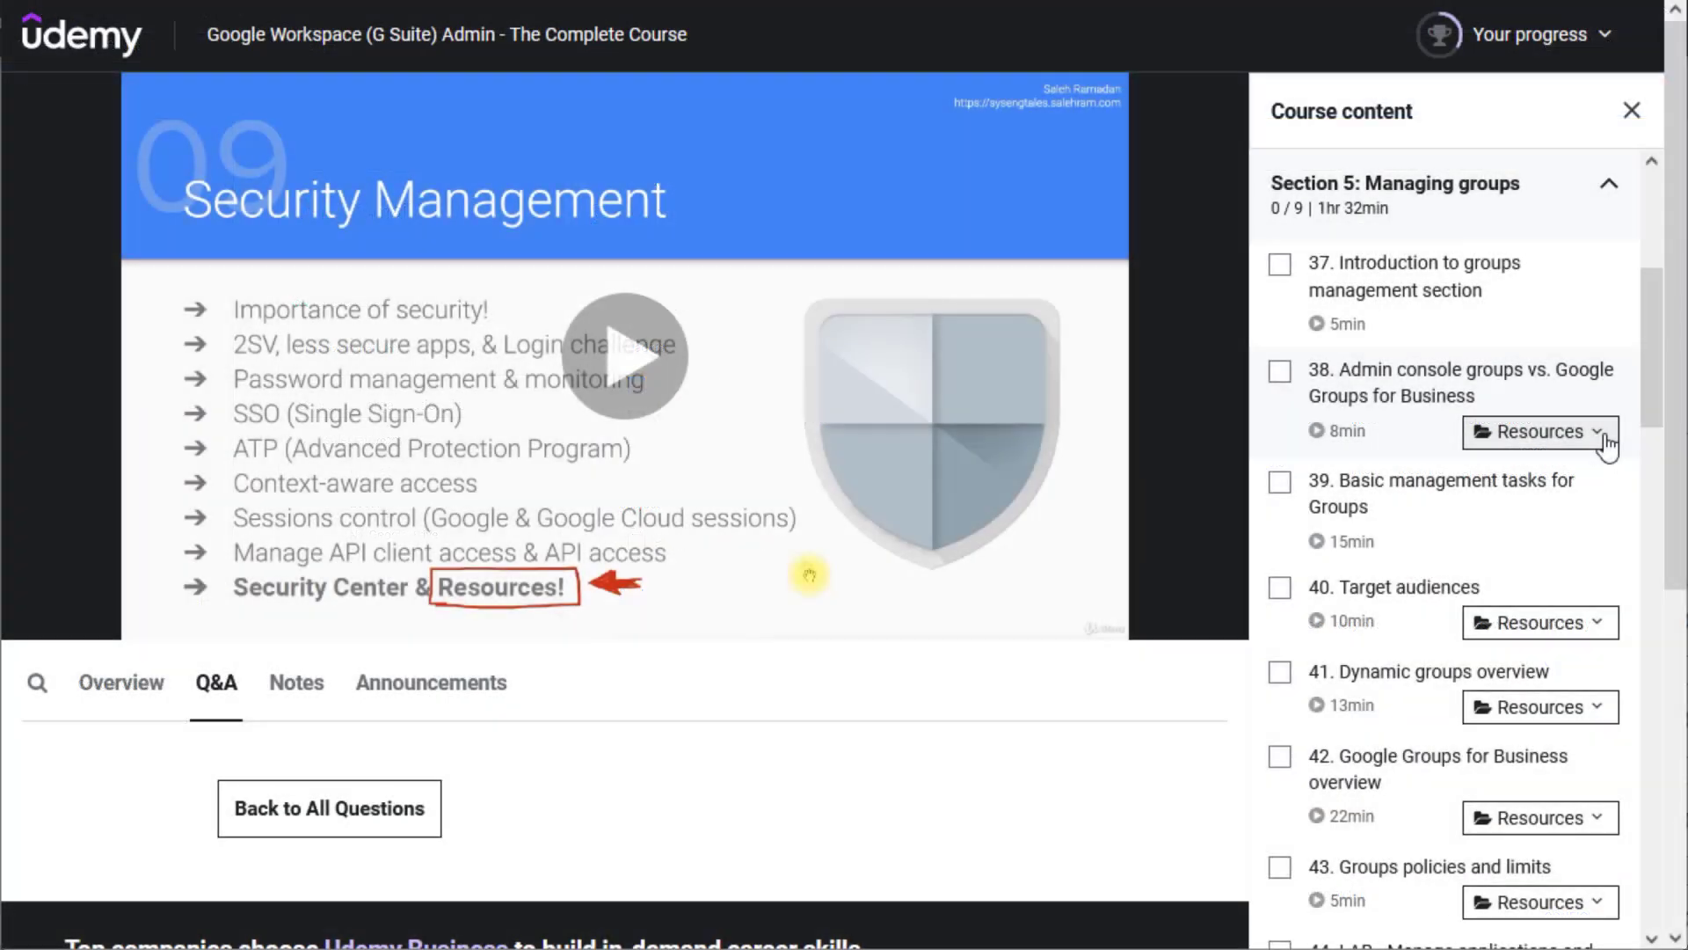
Scroll to Course content and expand Device management to list its 29 lectures.
{"action": "left_click", "coordinate": [1502, 433]}
{"action": "left_click_drag", "start_coordinate": [1658, 399], "coordinate": [1606, 651]}
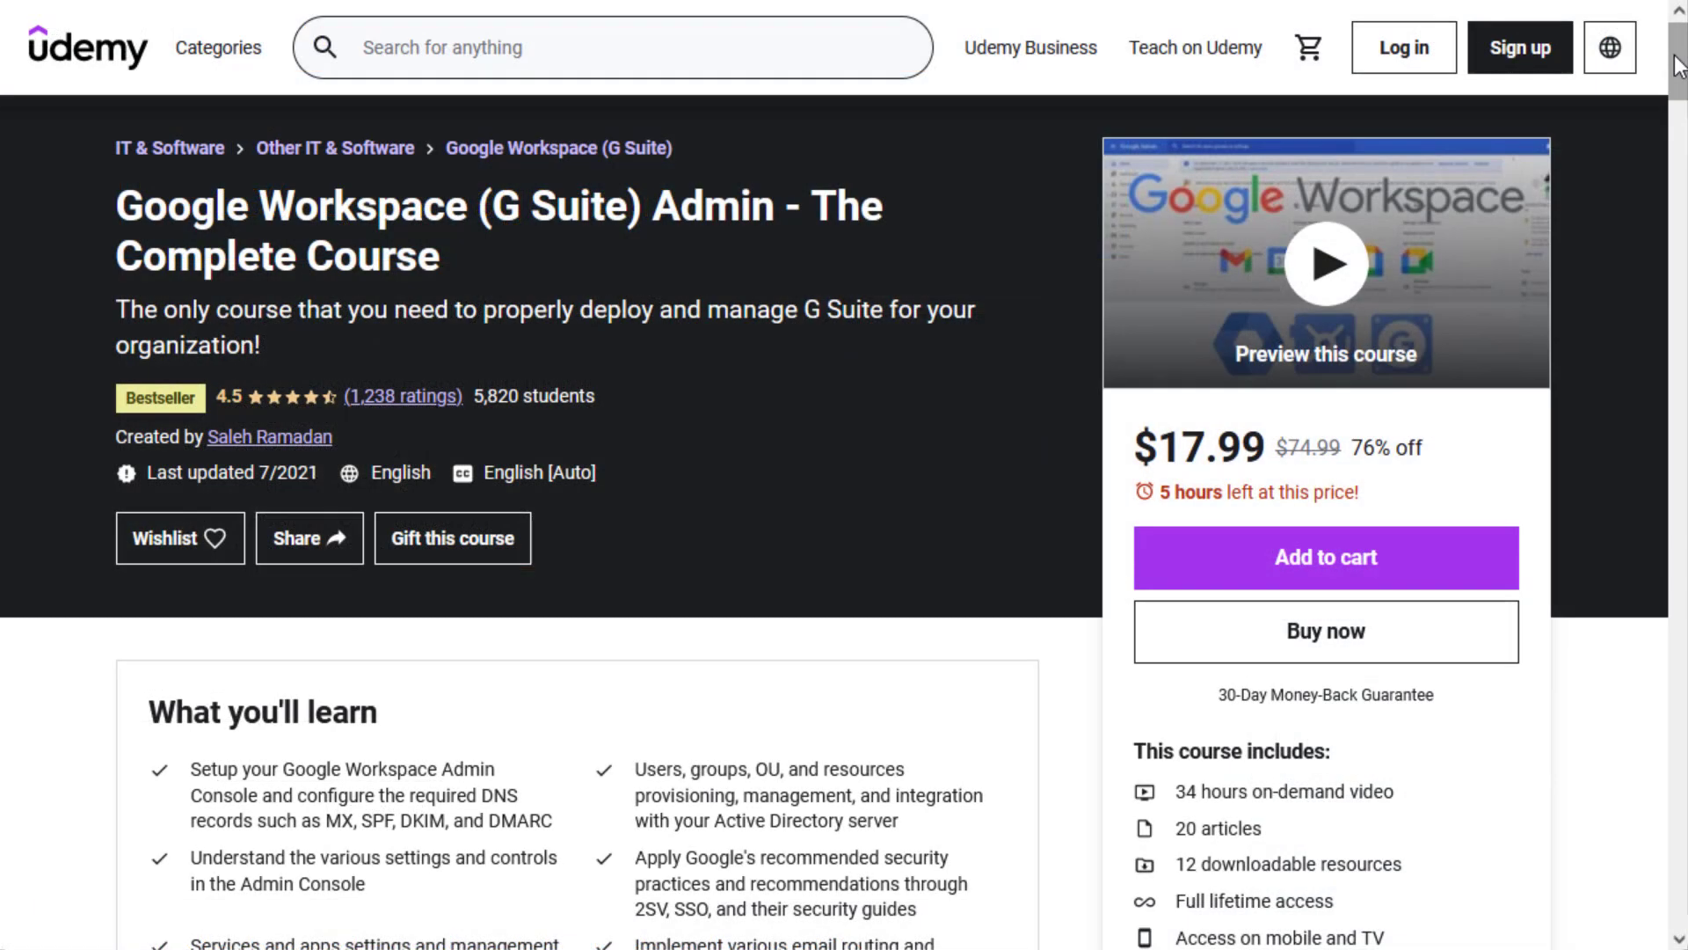
{"action": "left_click_drag", "start_coordinate": [1677, 66], "coordinate": [1674, 102]}
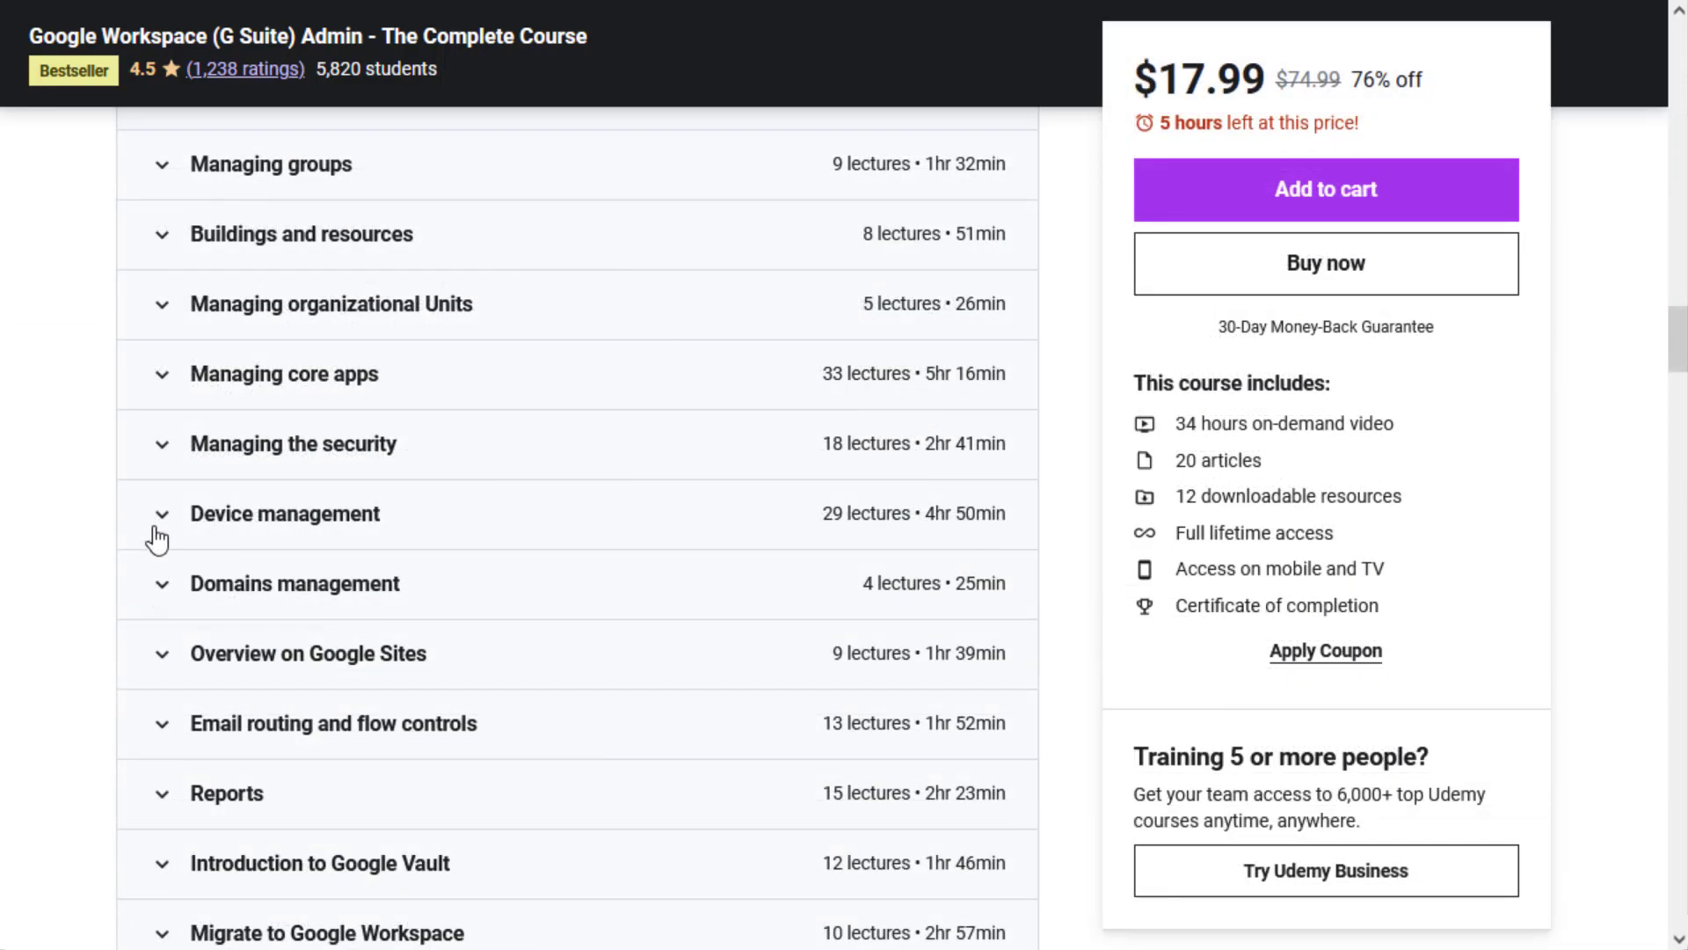
{"action": "left_click", "coordinate": [161, 519]}
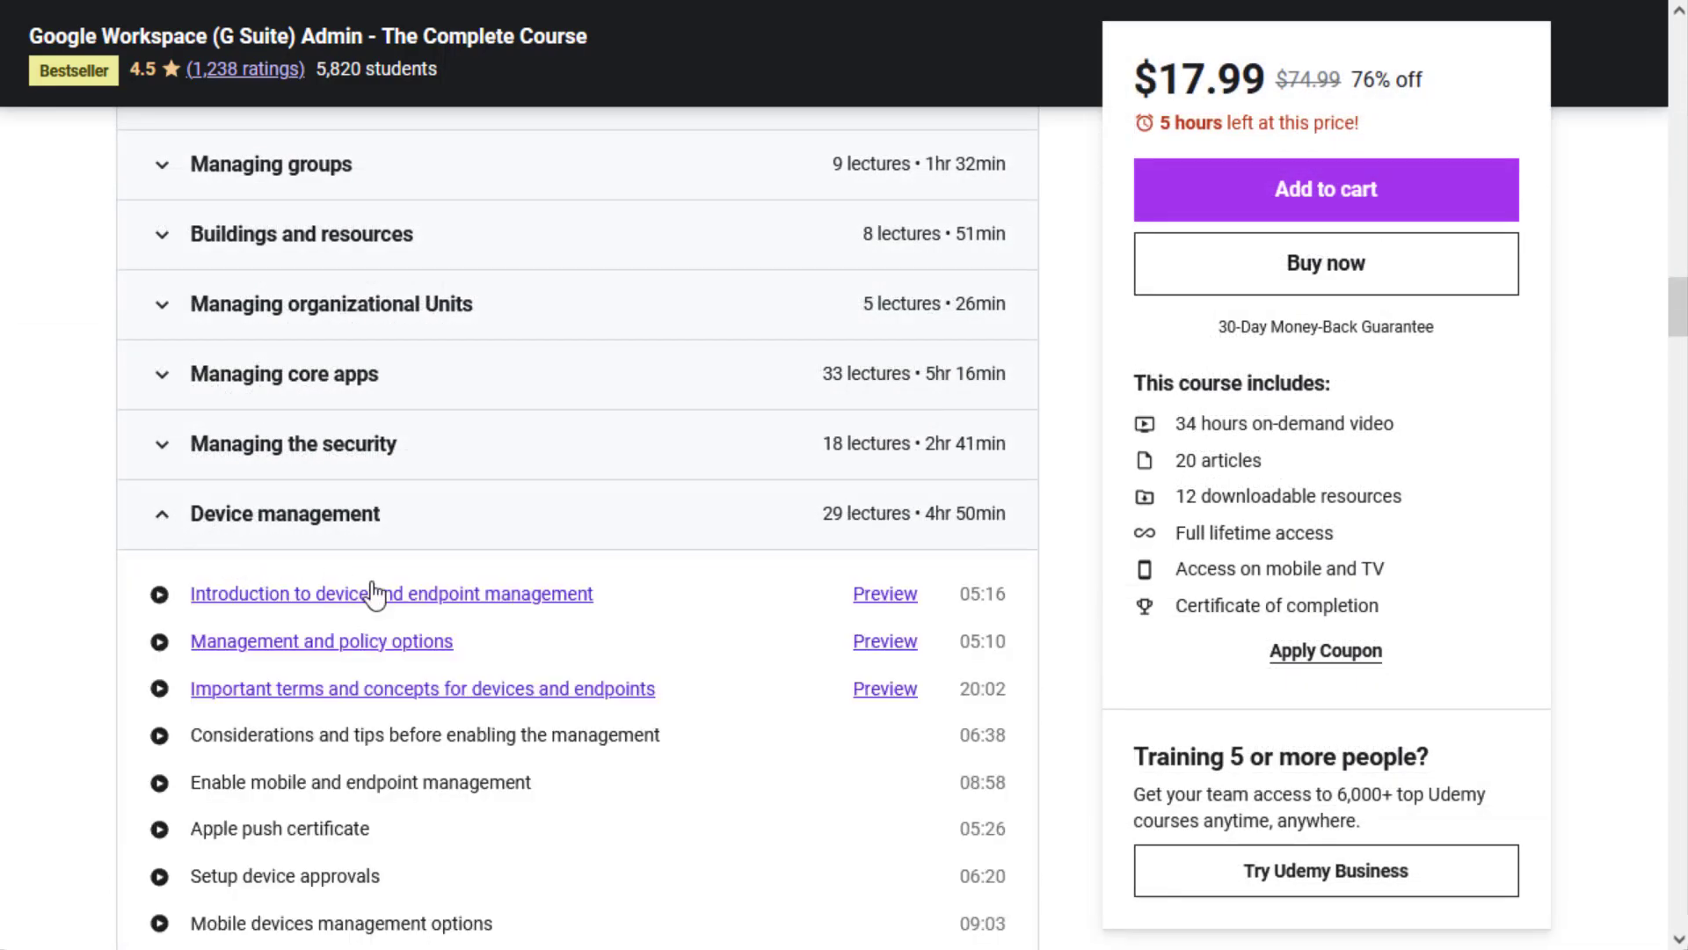